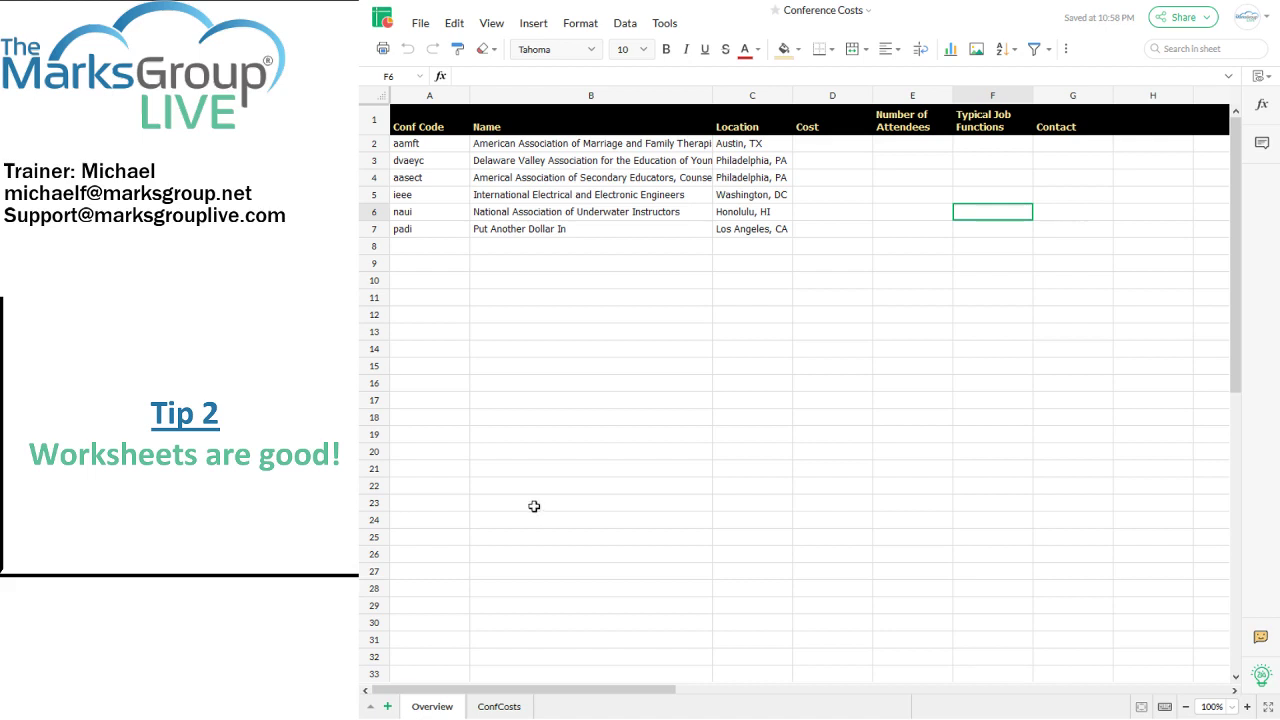
click(498, 706)
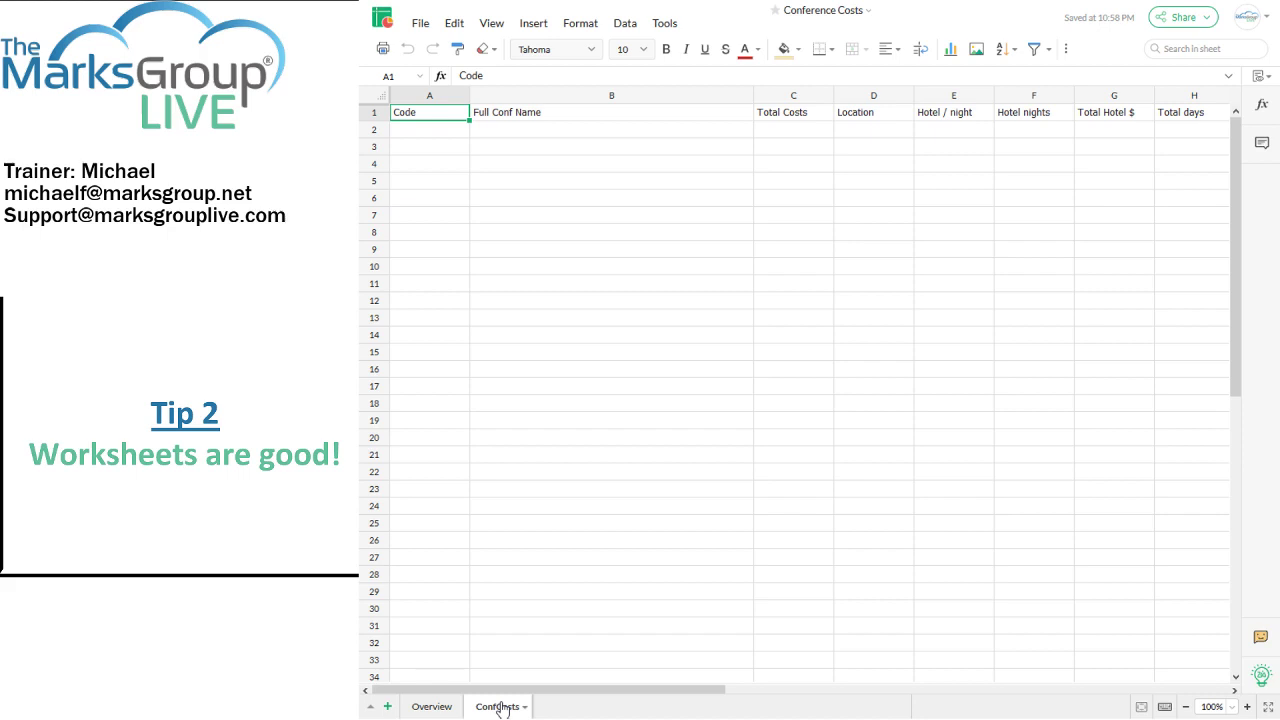
click(432, 705)
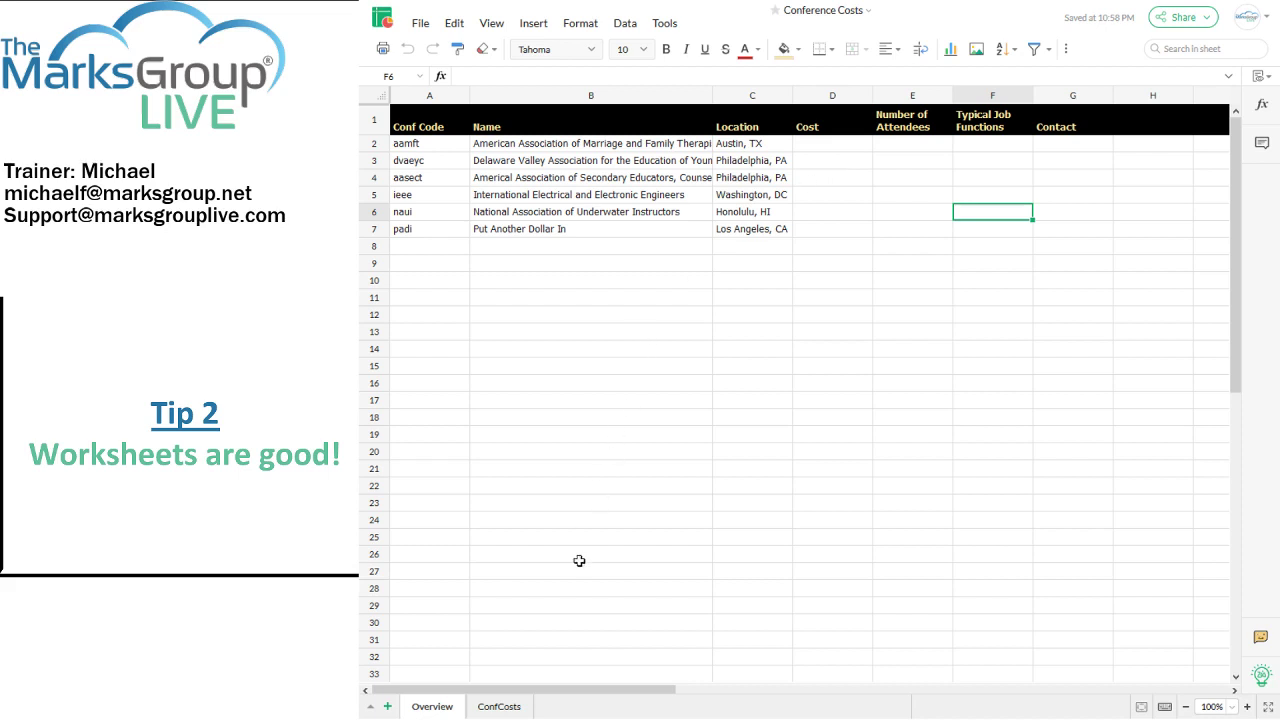
click(512, 707)
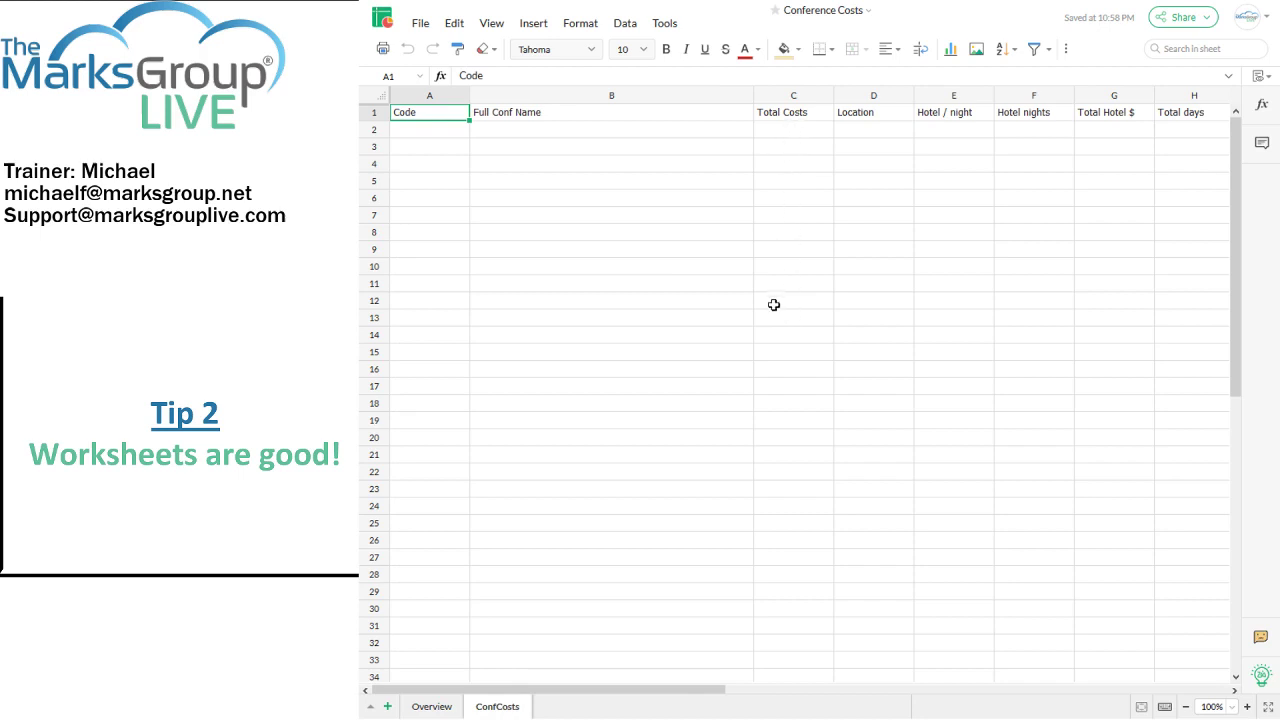
click(438, 707)
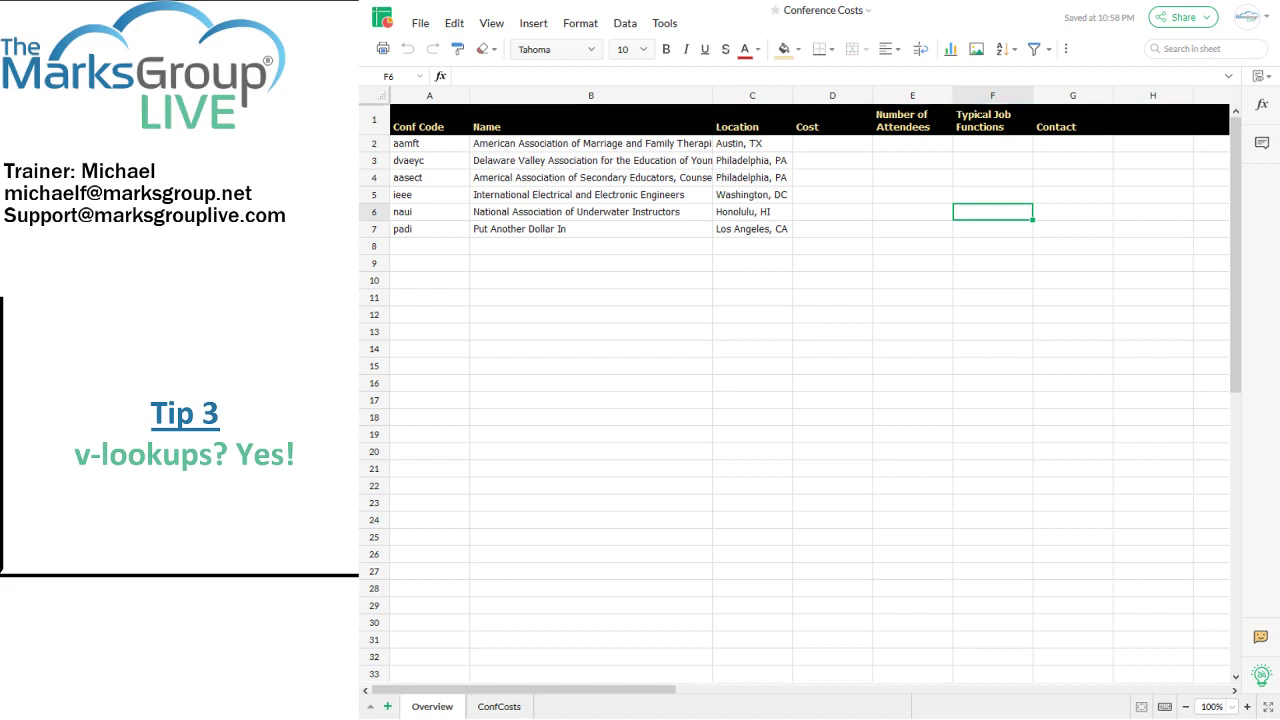
Step: Rename the padi conference in B7 to 'Professional Association of Diving Instructors' and narrow column A to about 73px
drag(437, 150, 429, 227)
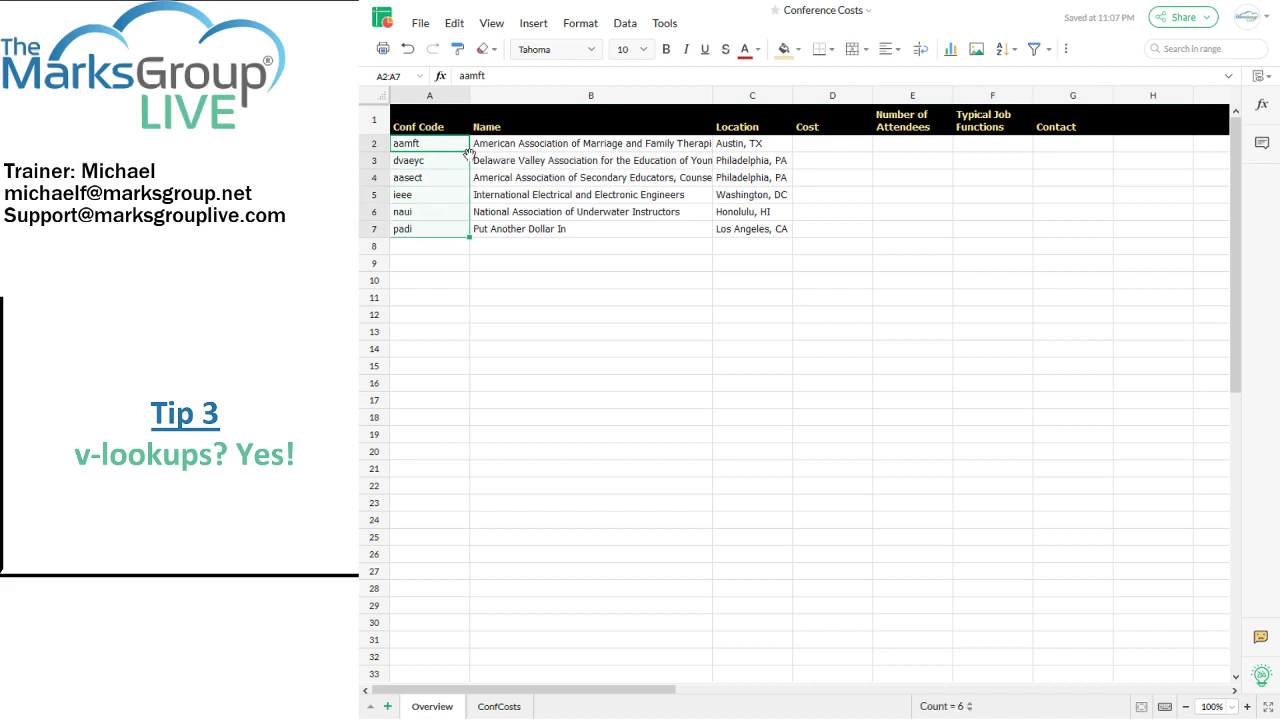
double_click(511, 229)
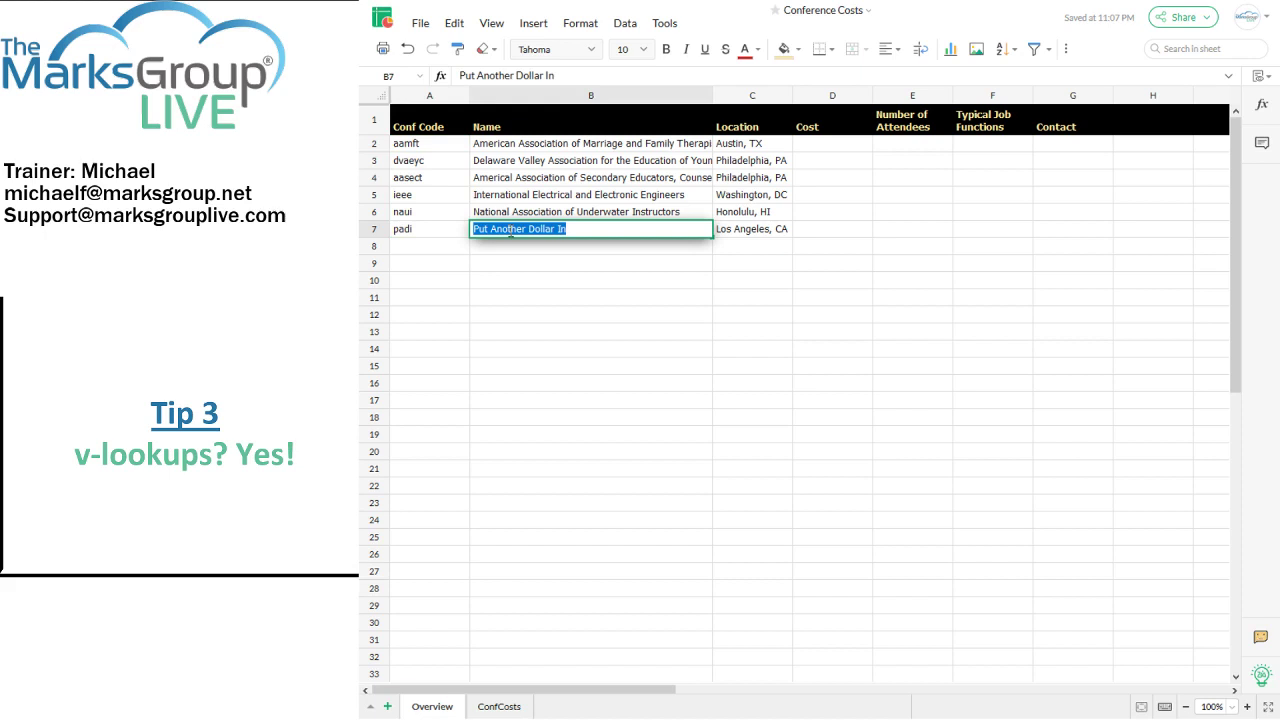
text(Prof)
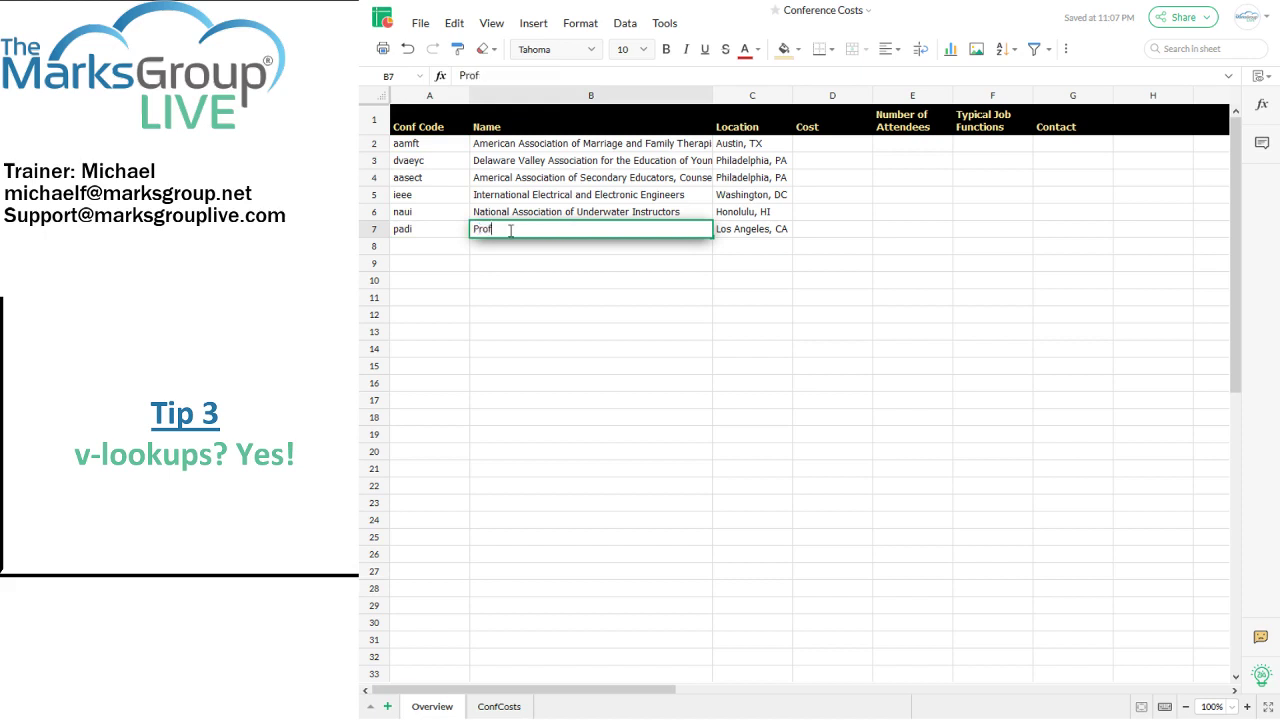
text(essional Asso)
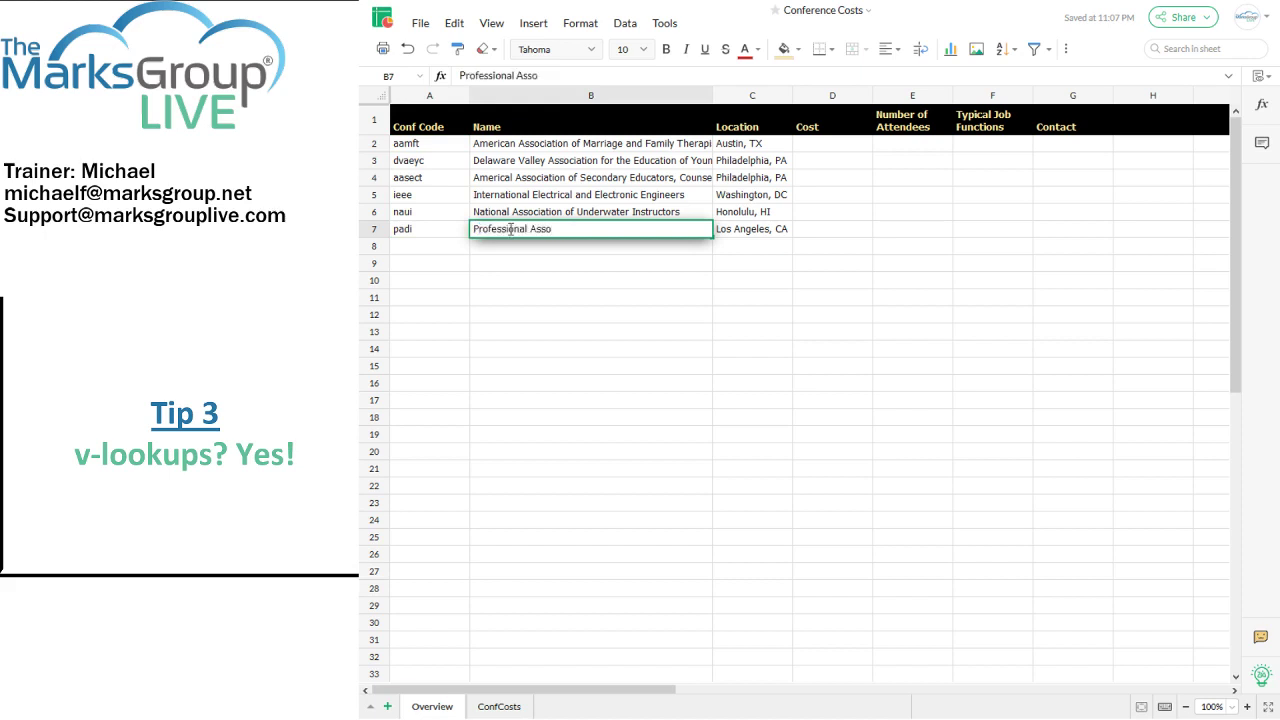
text(ciation of Diving Instructors)
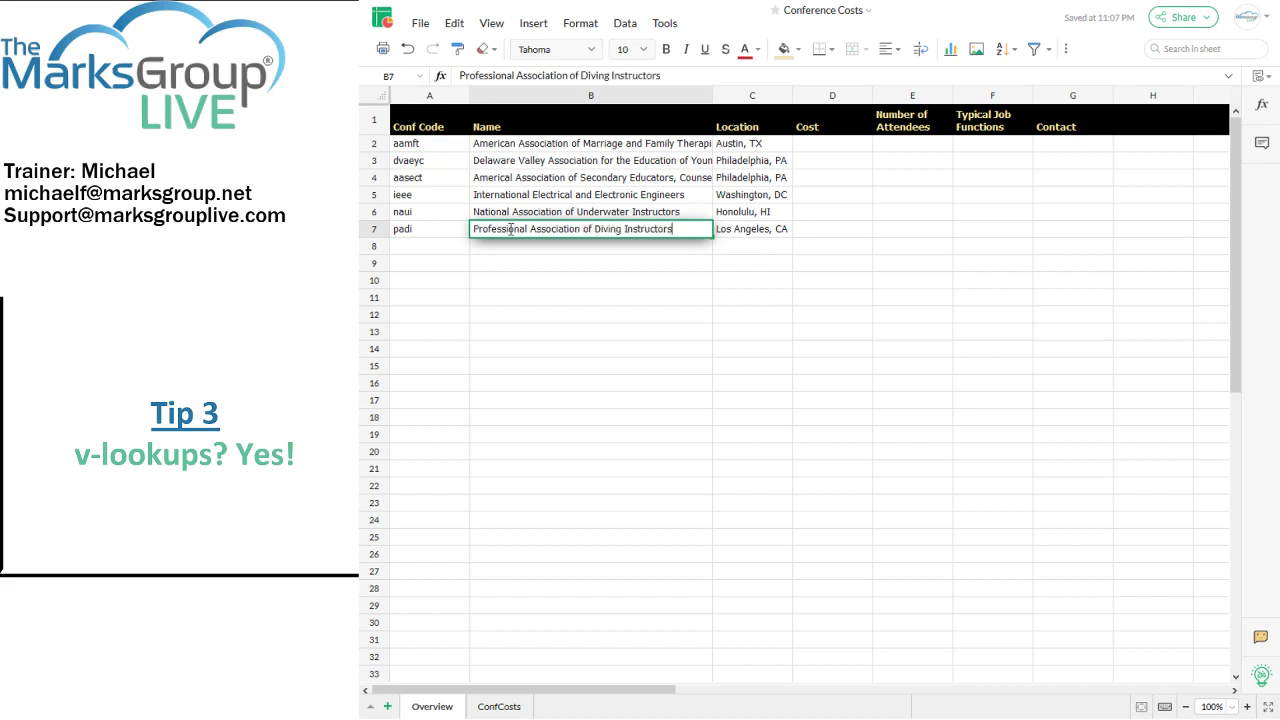
key(Return)
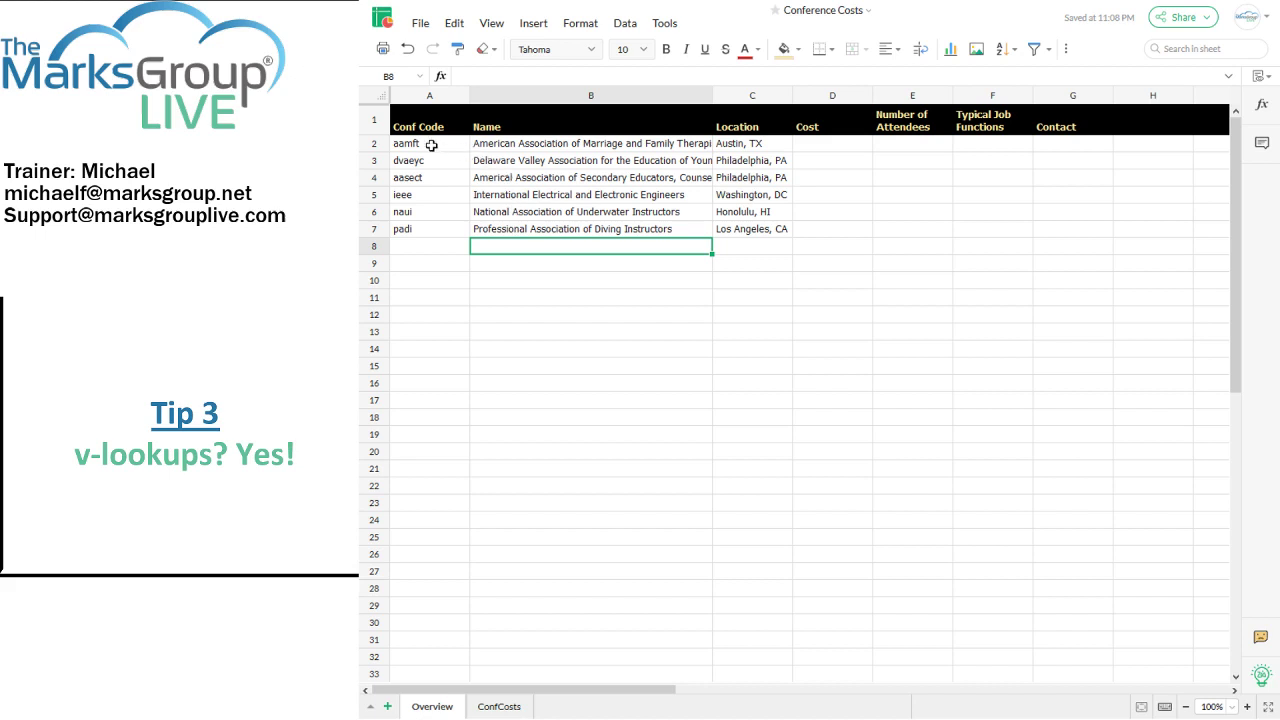
drag(470, 102, 449, 102)
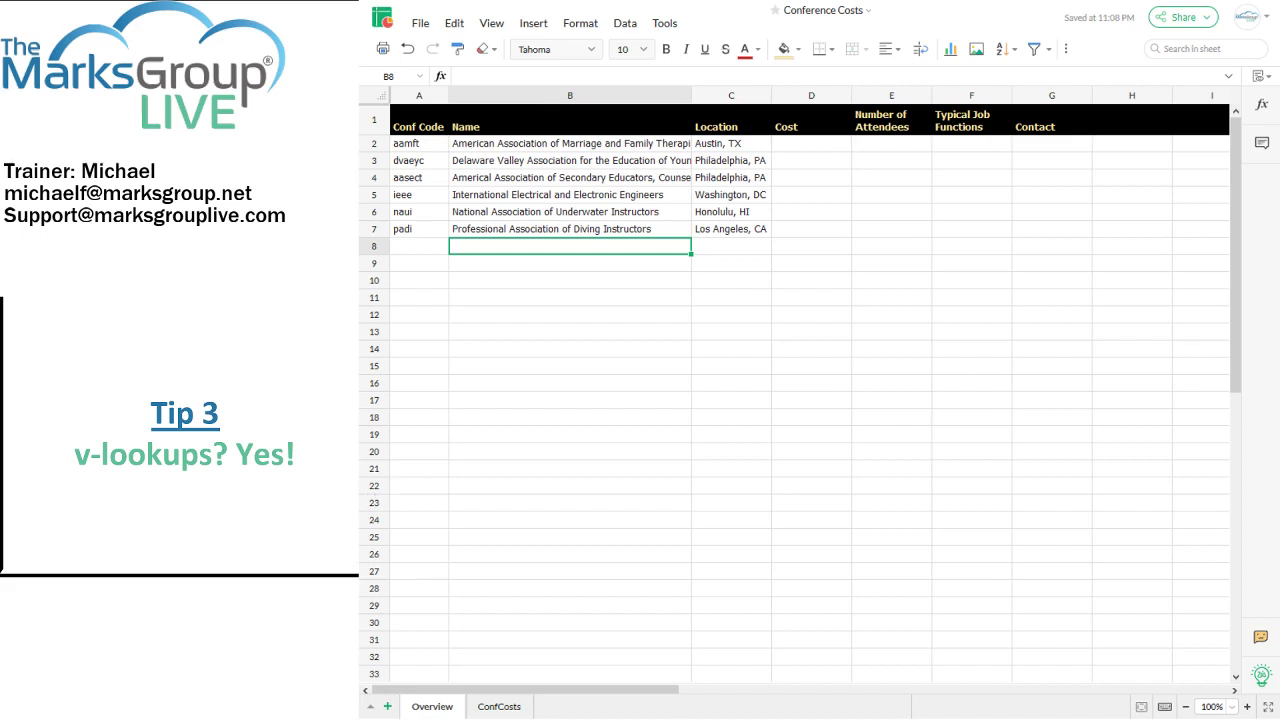
Step: Paste the six conference codes, aamft through padi, from Overview A2:A7 into ConfCosts A2:A7
click(497, 706)
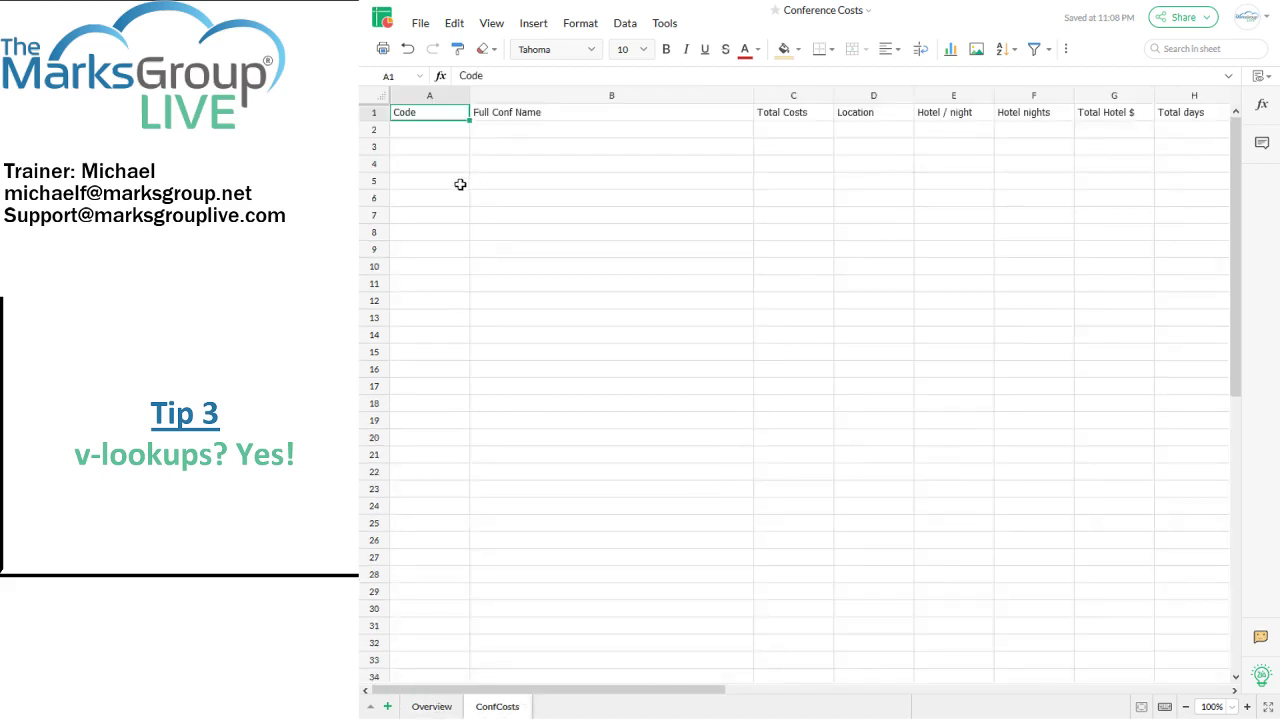
click(447, 707)
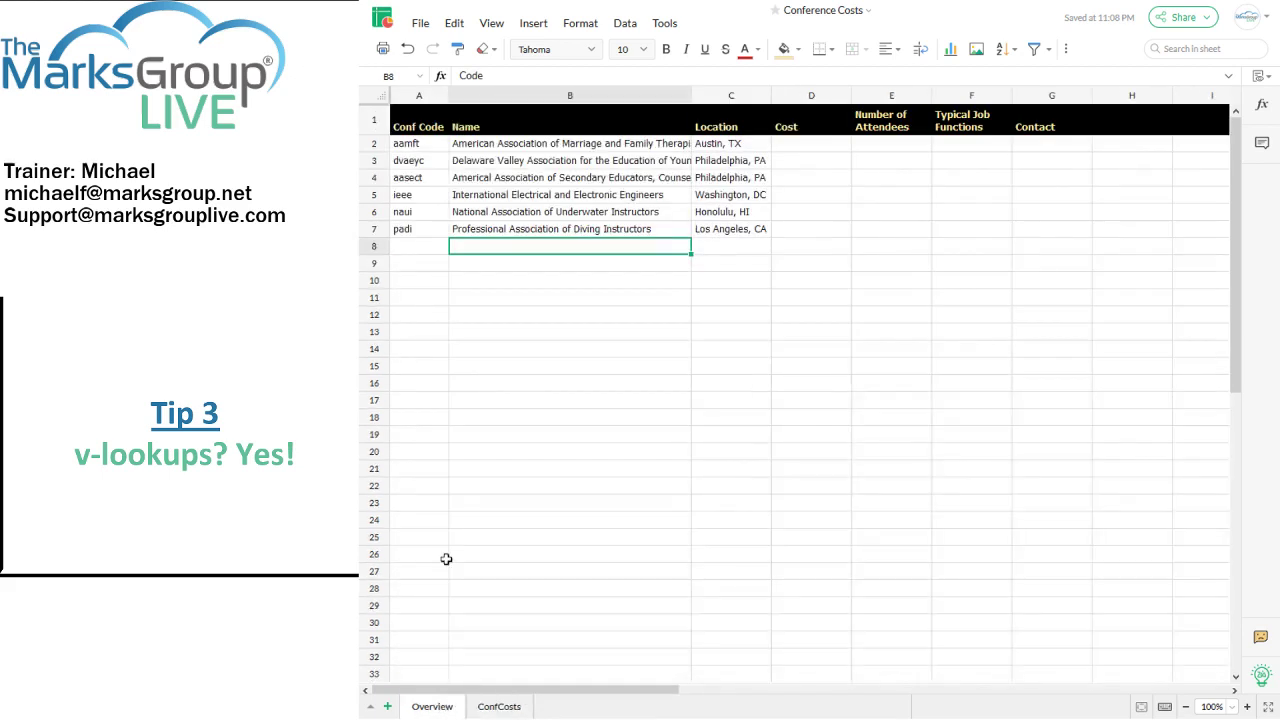
drag(437, 149, 428, 225)
key(ctrl+c)
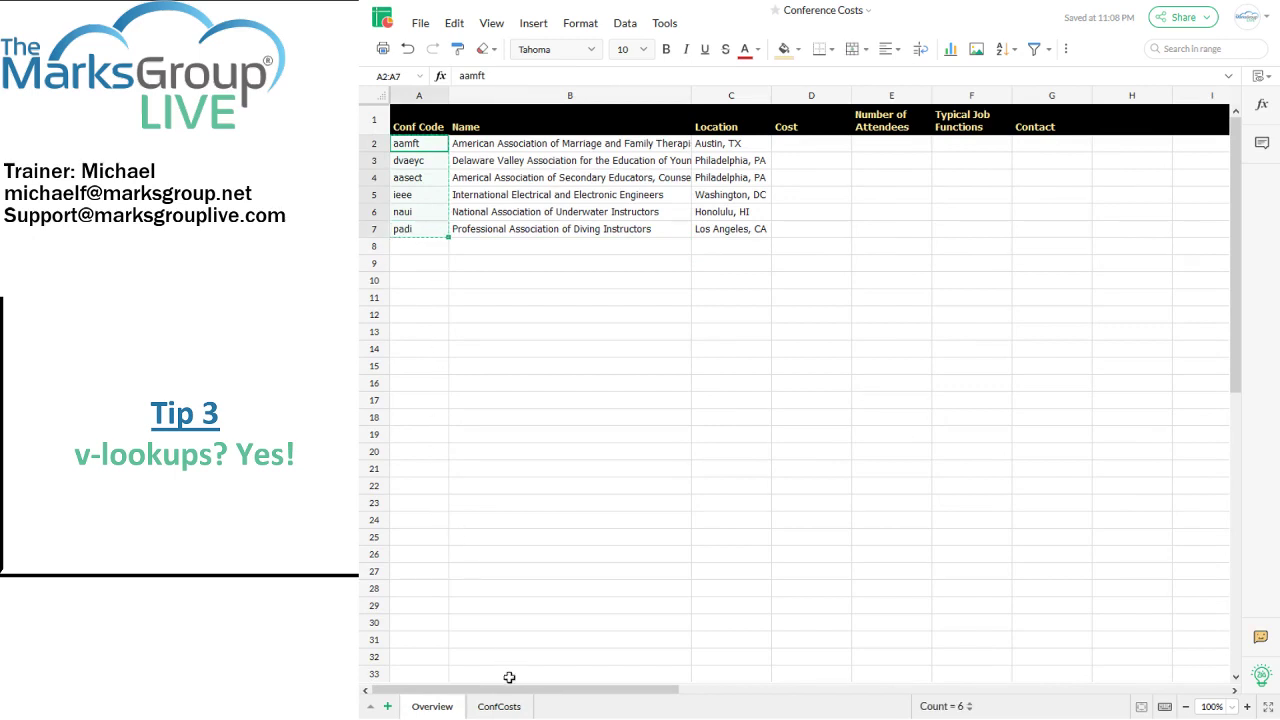
click(499, 706)
click(430, 136)
key(ctrl+v)
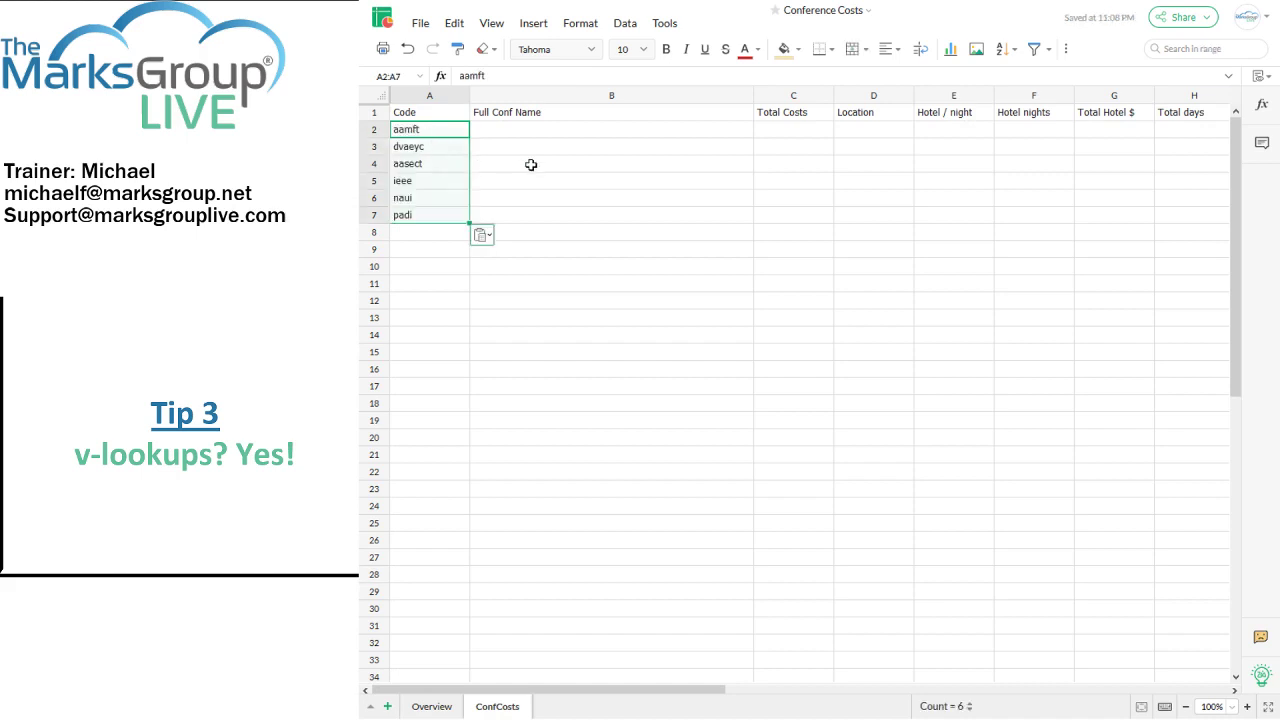
click(531, 165)
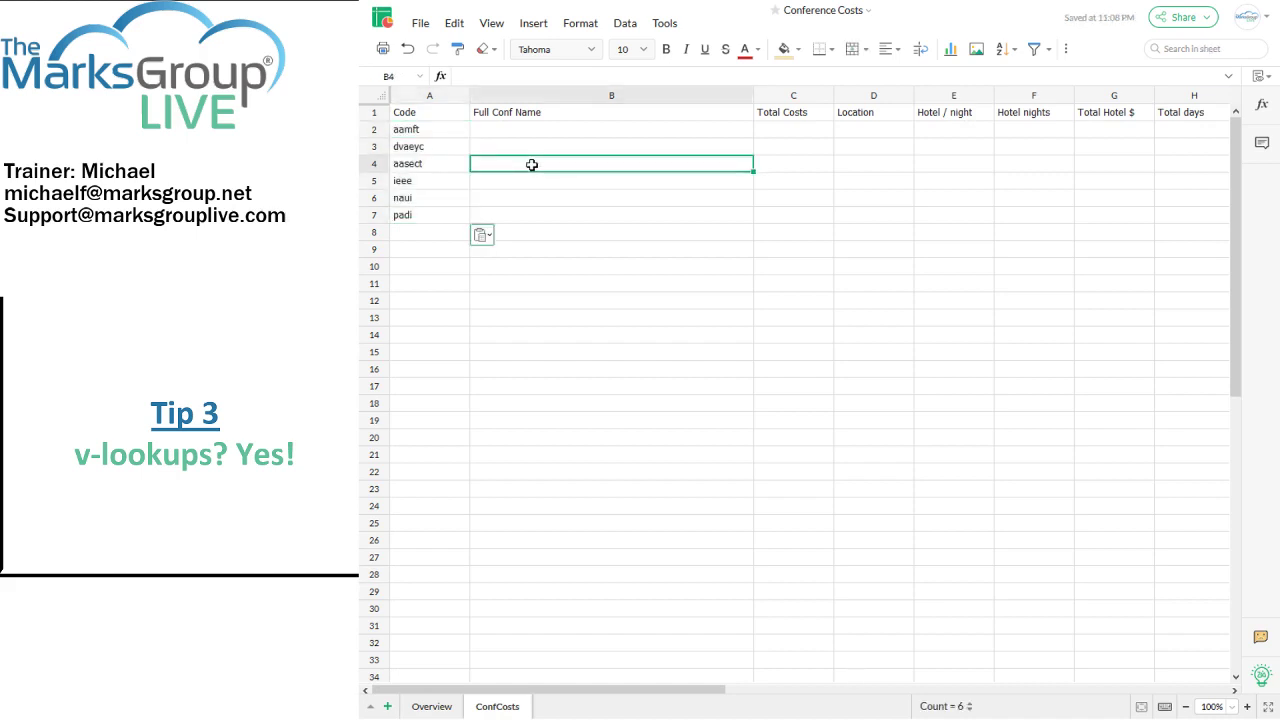
click(373, 112)
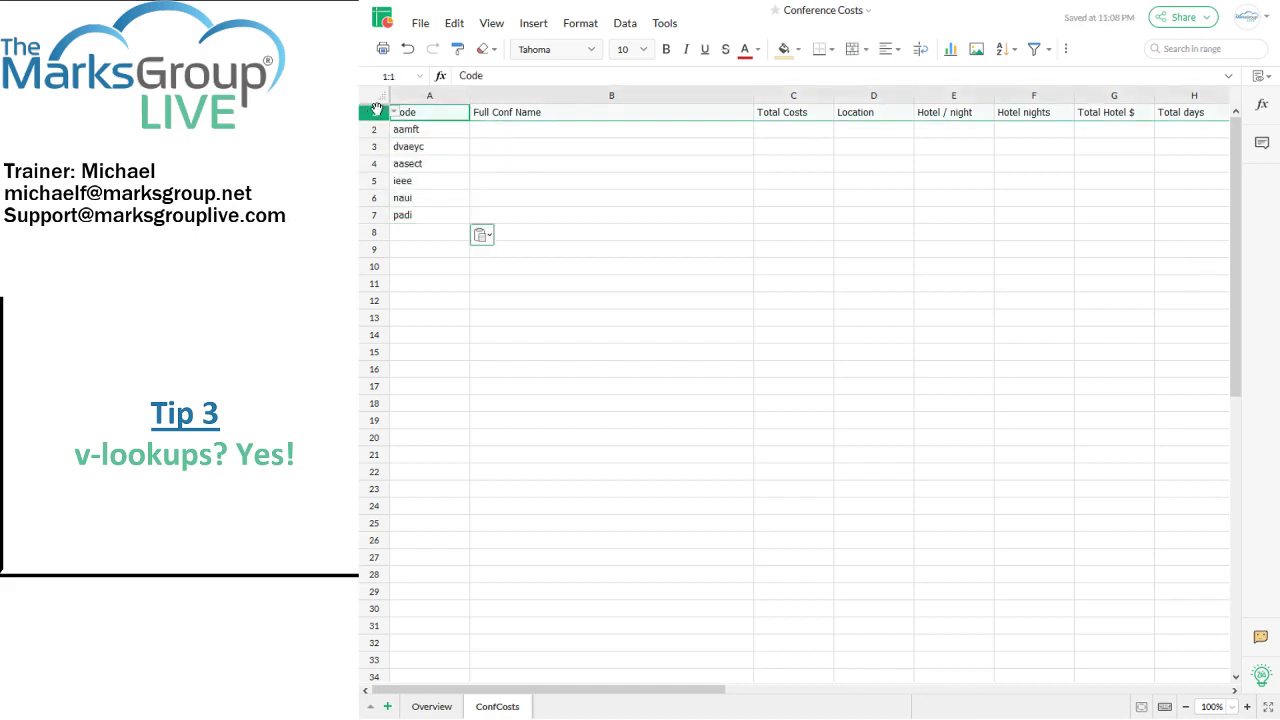
Step: Give the ConfCosts row 1 headers a black fill with bold pale-yellow text
click(788, 49)
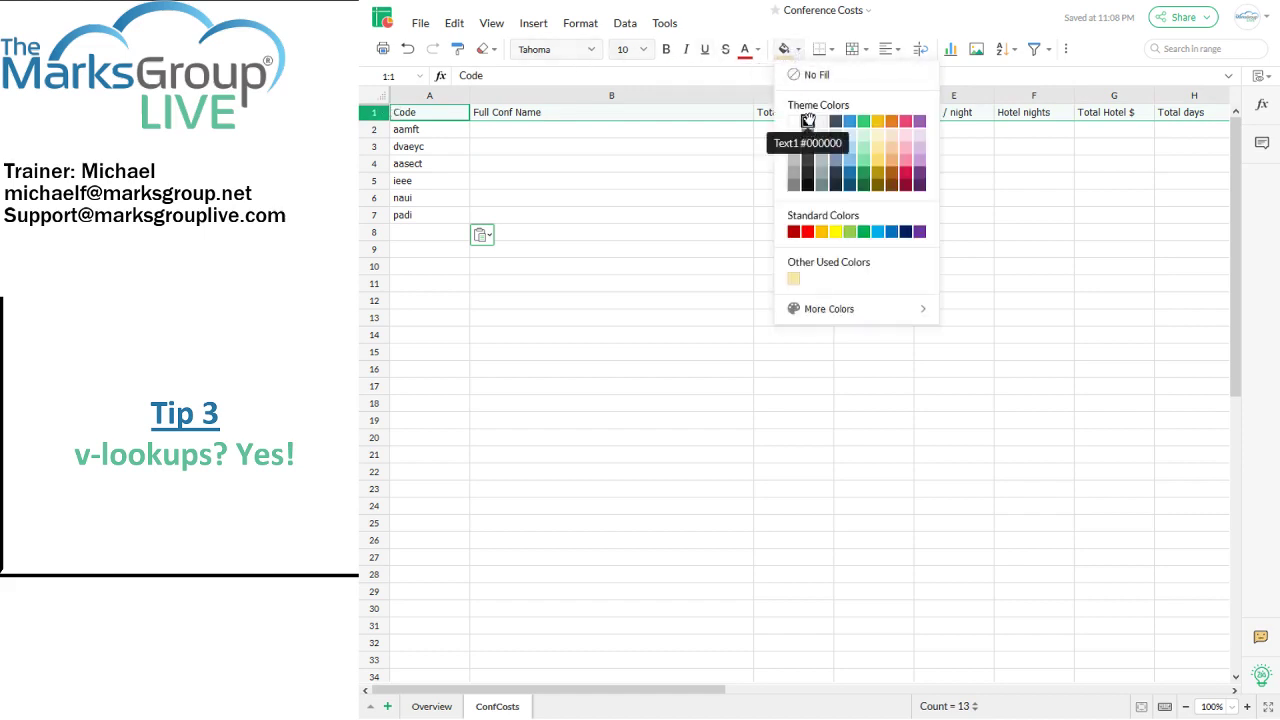
click(808, 121)
click(757, 49)
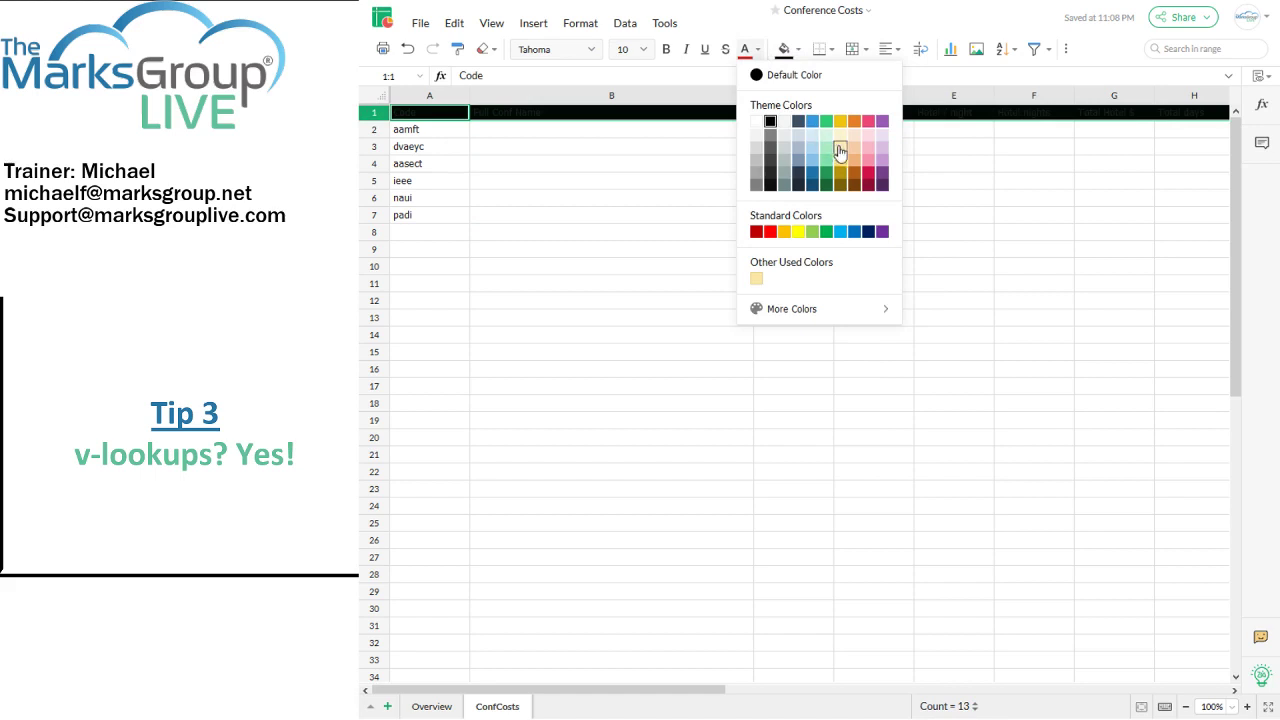
click(840, 147)
key(ctrl+b)
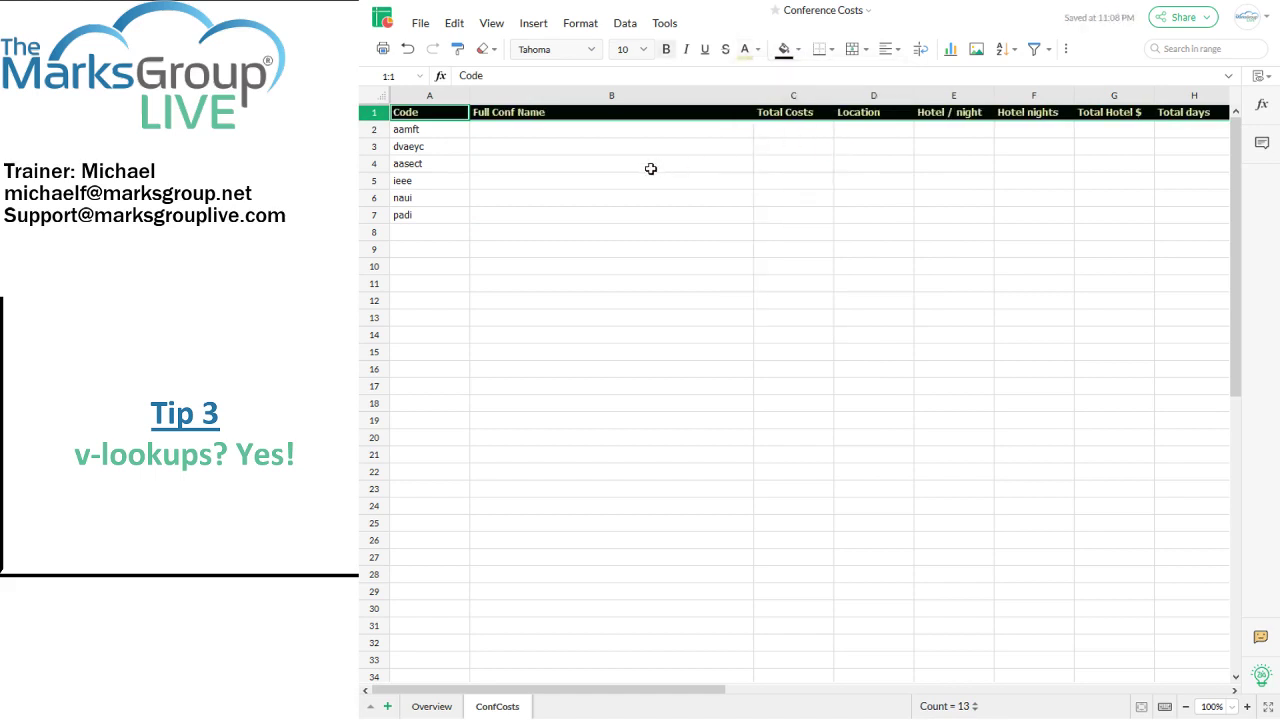
click(547, 177)
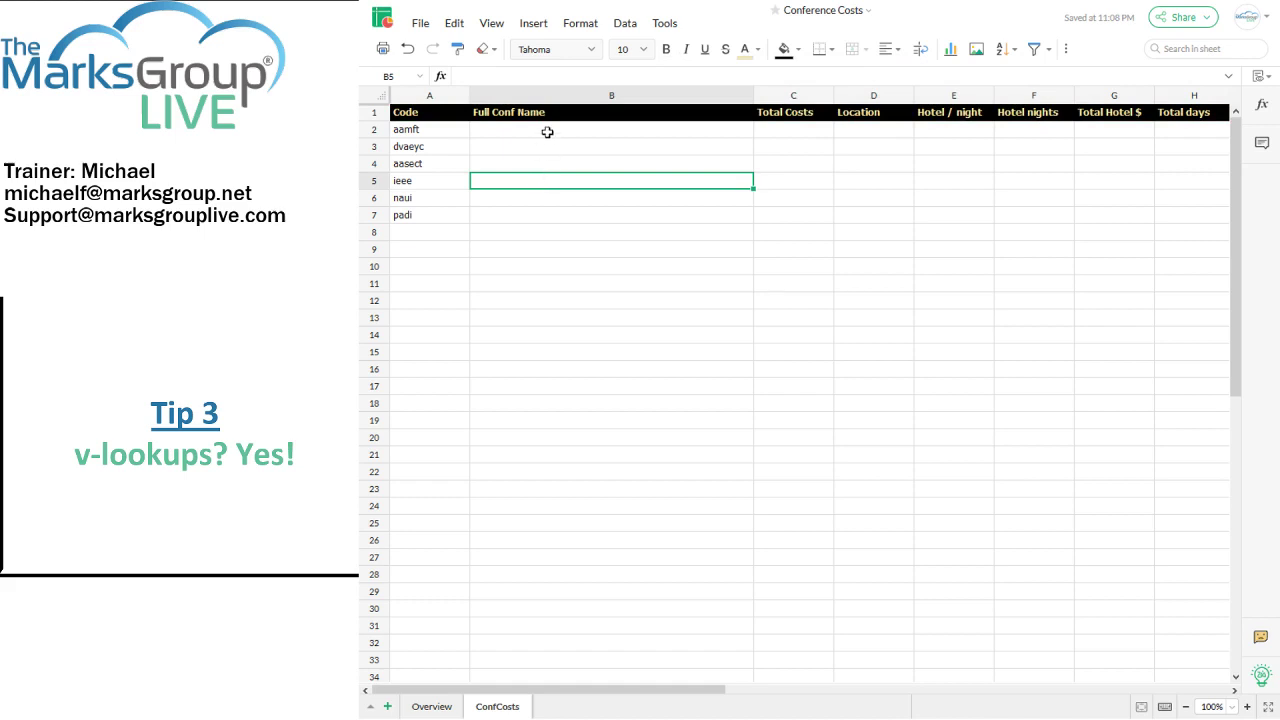
Step: With ConfCosts B2 selected, search 'vloo' in the function reference to show VLOOKUP
click(547, 132)
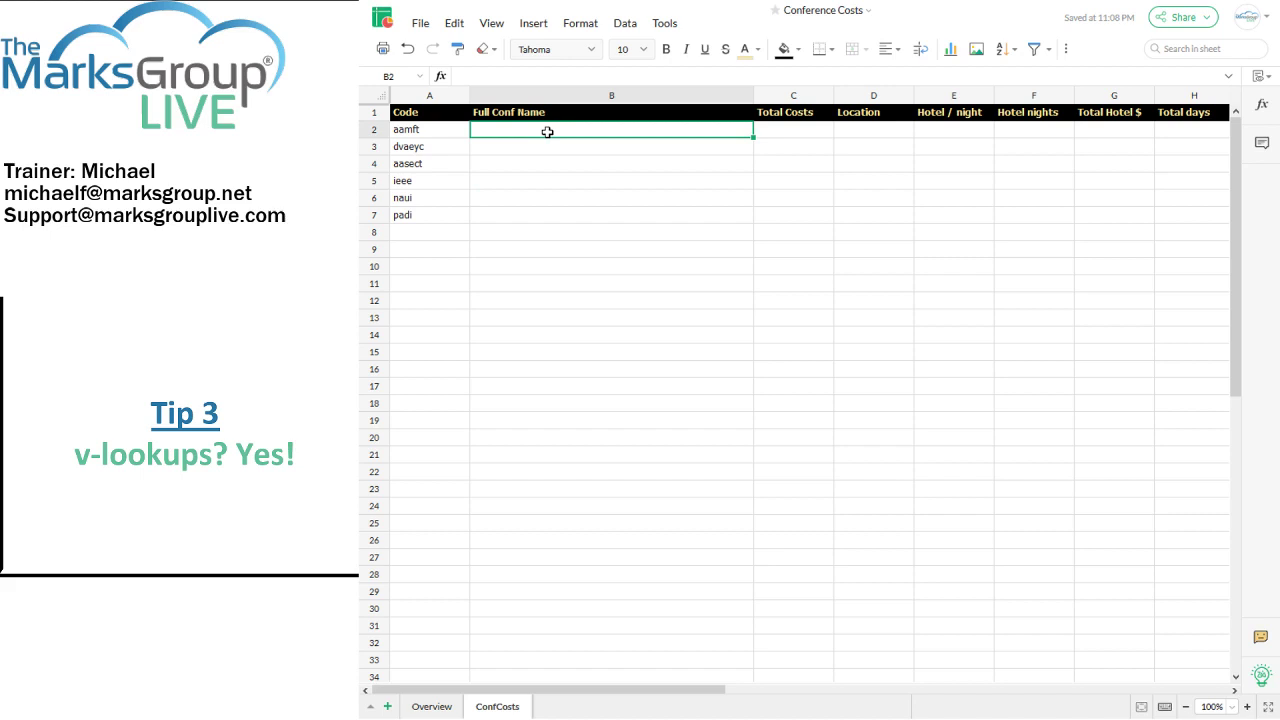
click(1263, 108)
click(1131, 110)
text(v)
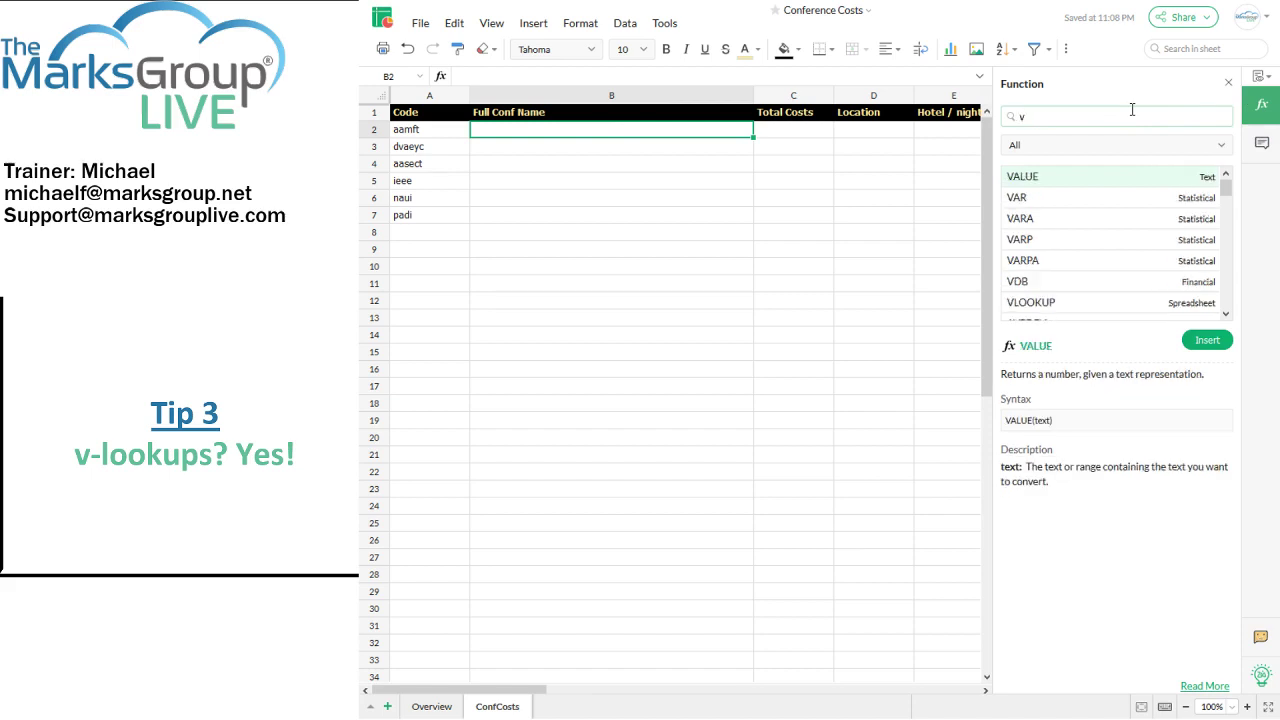
text(loo)
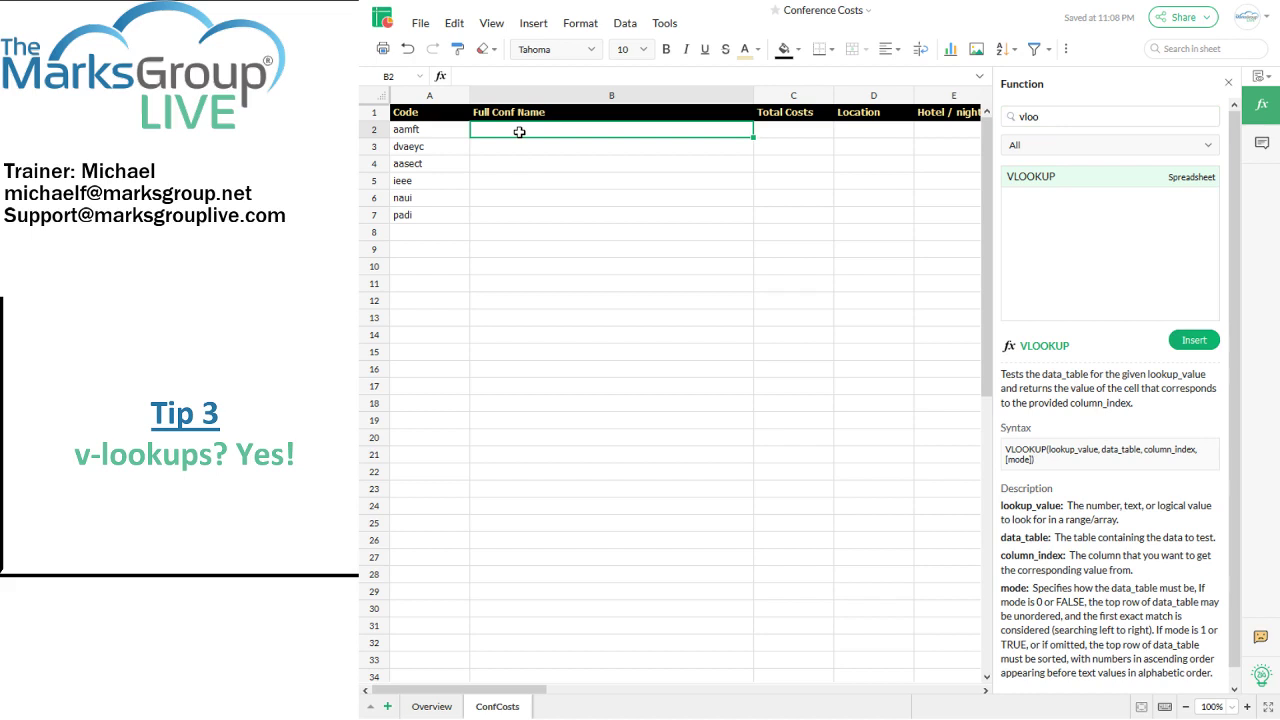
Step: Review the conference code column on the Overview sheet, then return to ConfCosts
click(432, 707)
click(431, 147)
key(ctrl+shift+Down)
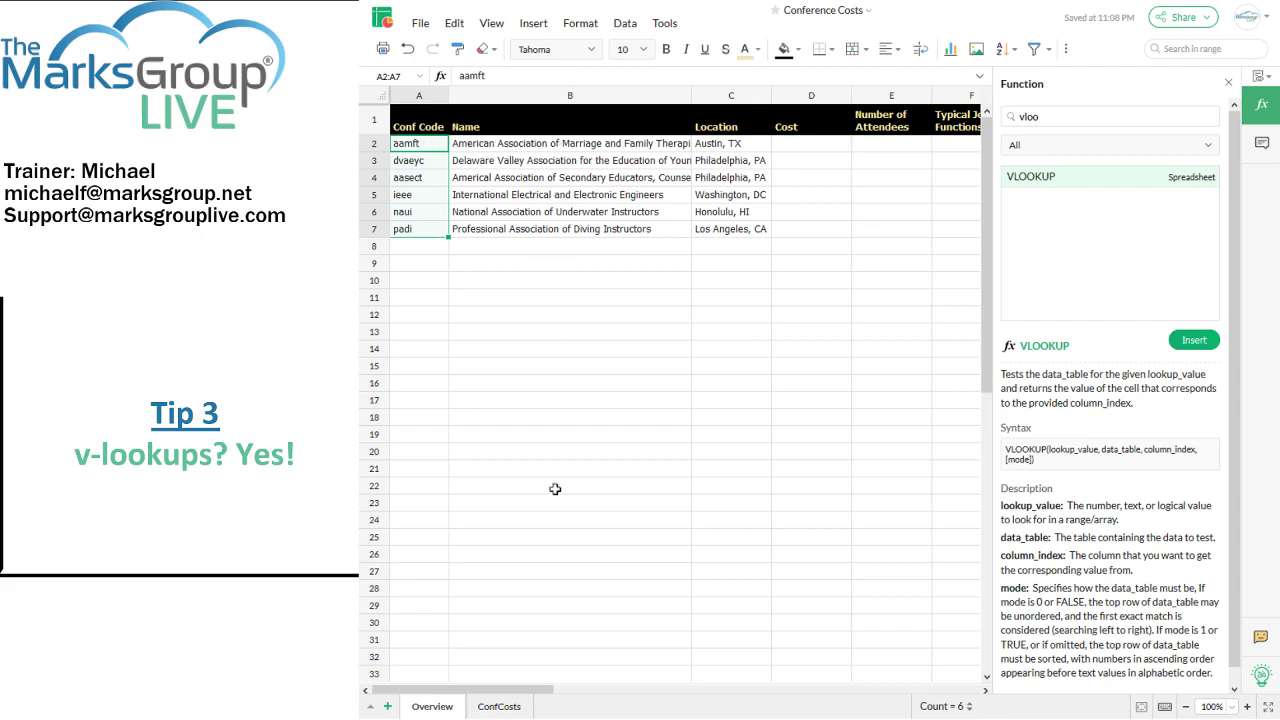
click(499, 706)
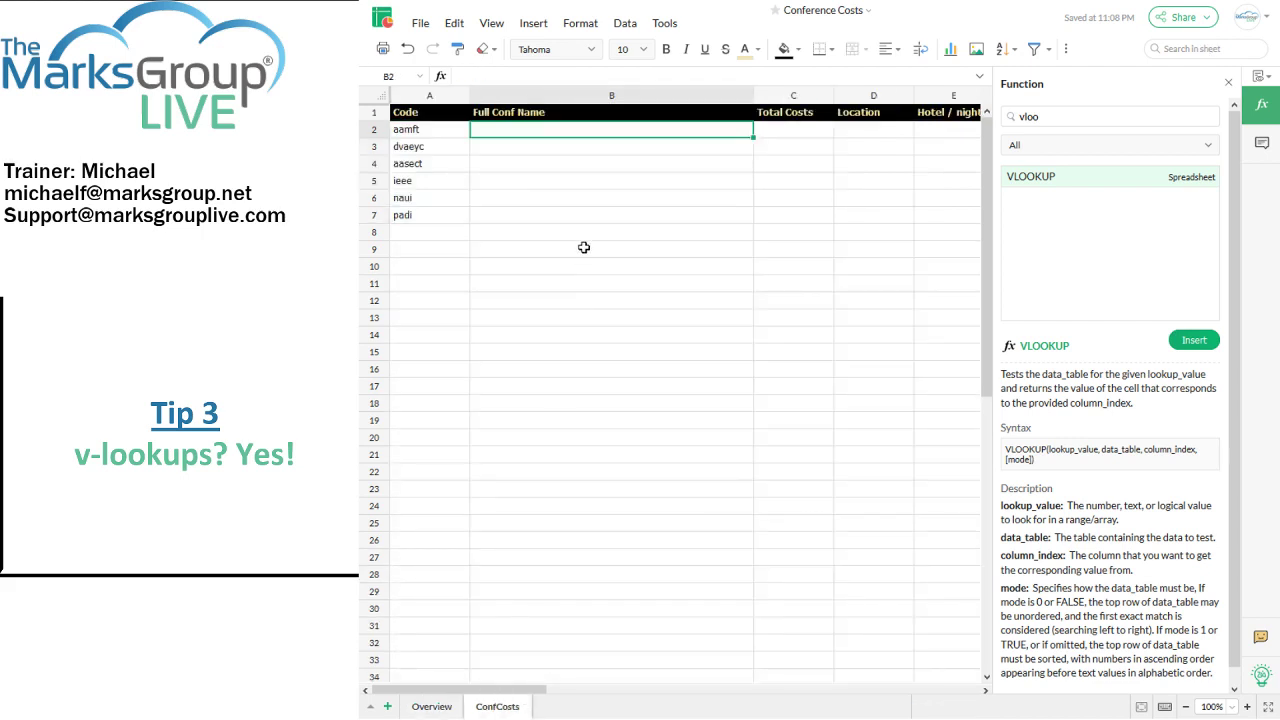
Step: Start the B2 formula as =vlookup(a2,Overview.a2:d99
text(=v)
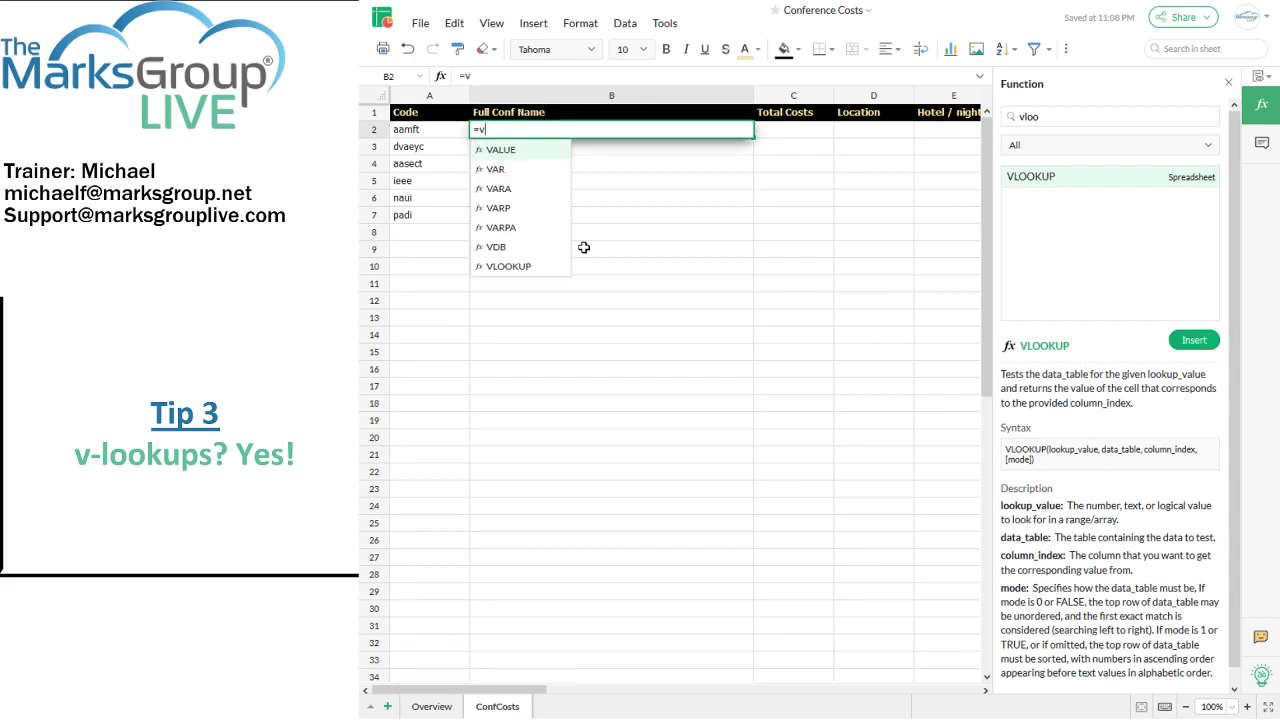
text(lookup()
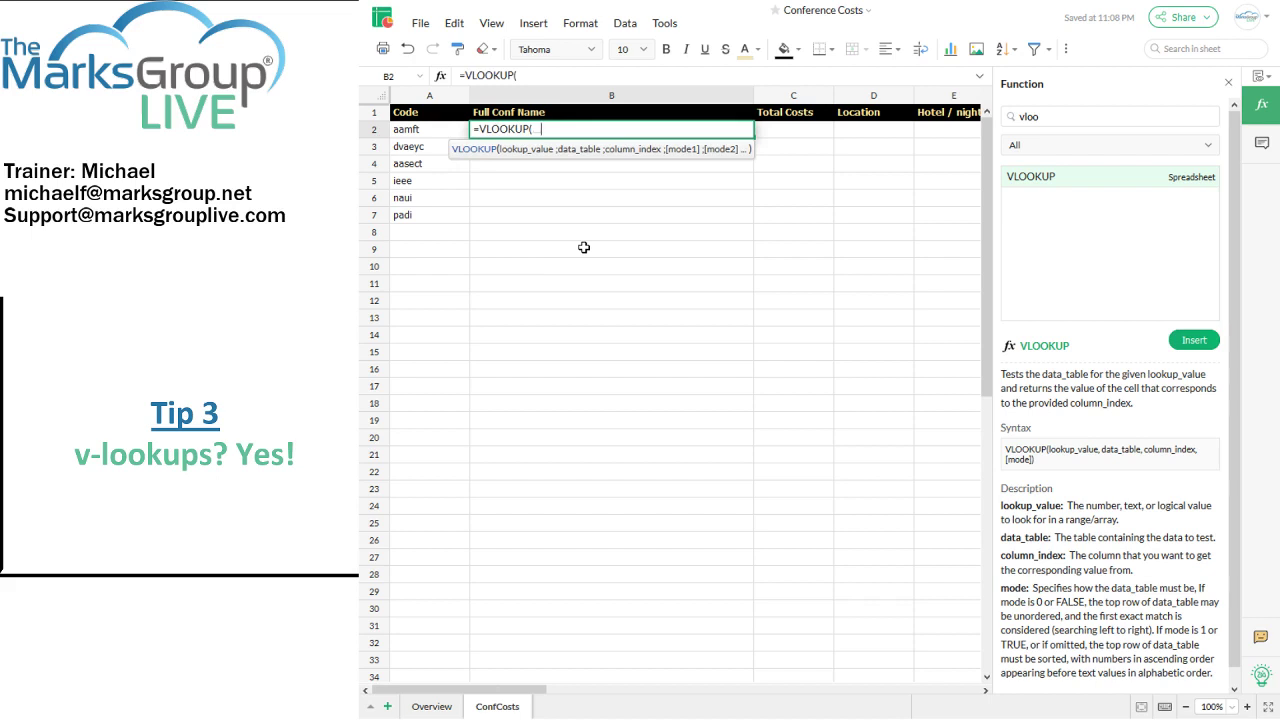
text(a2)
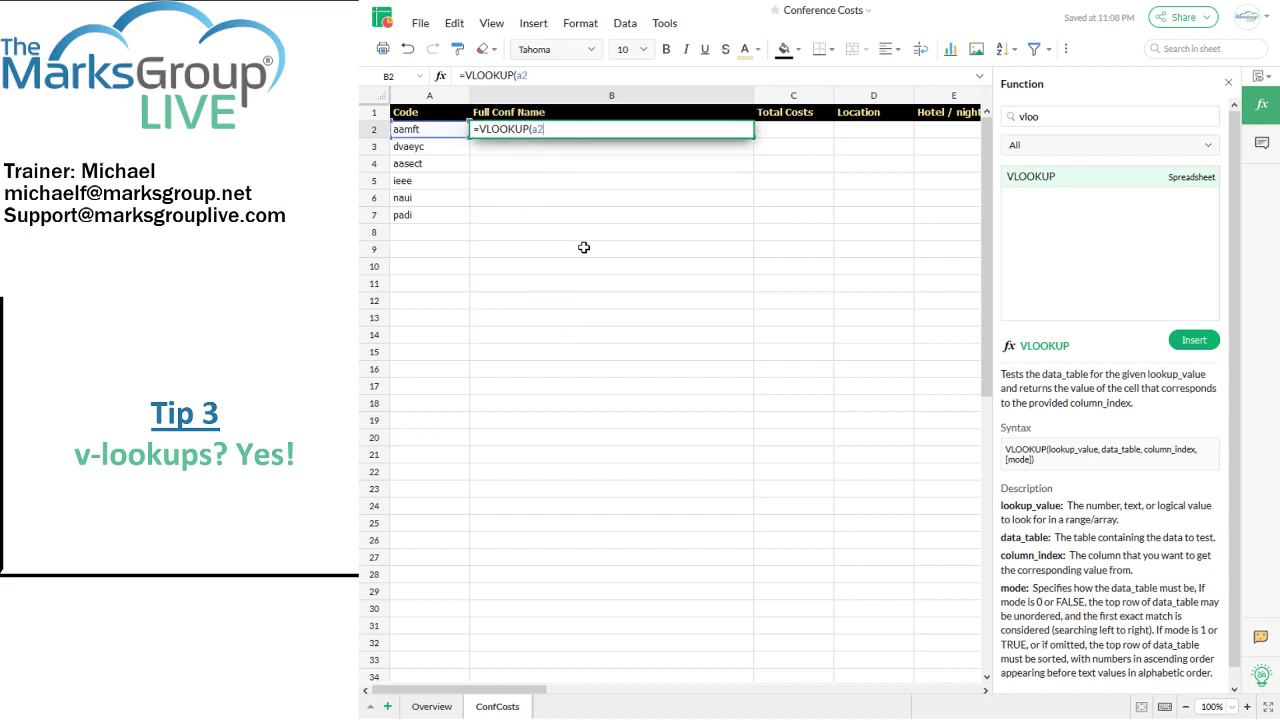
text(,)
text(Overview.)
text(a2:)
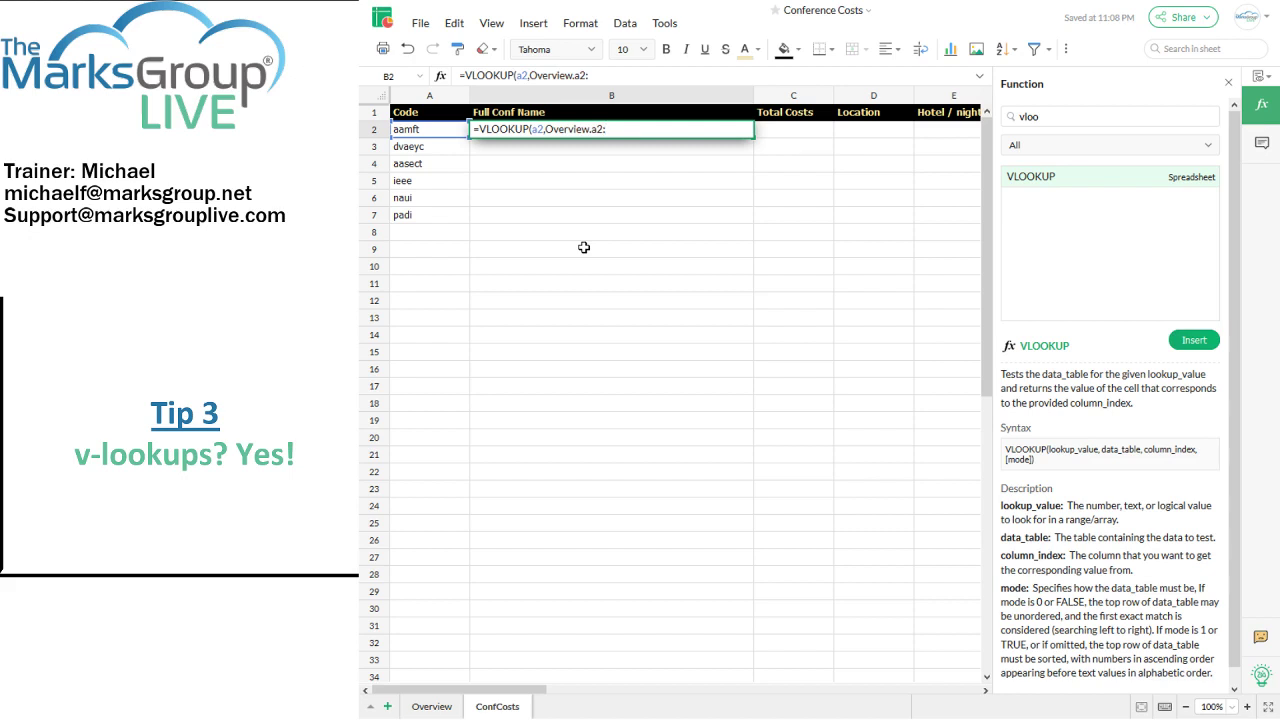
text(d99)
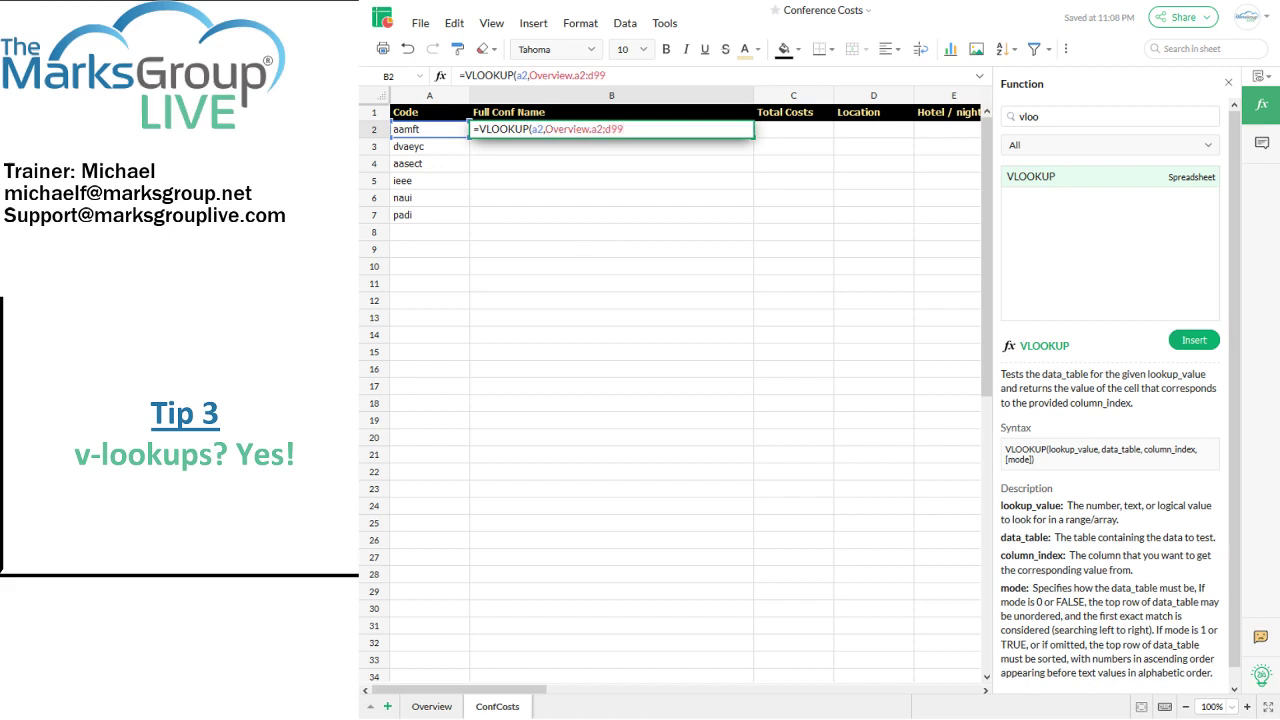
Step: Change the lookup range end from d99 to c99 after checking the Overview table
click(431, 706)
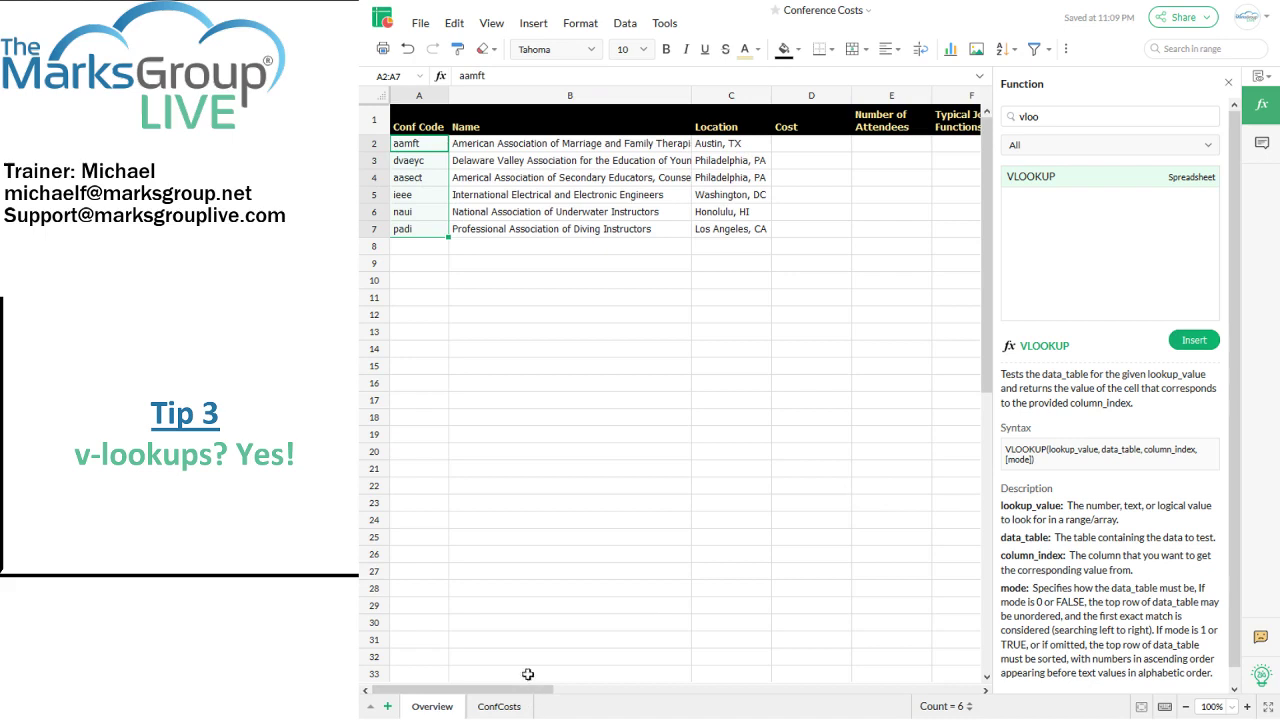
click(497, 706)
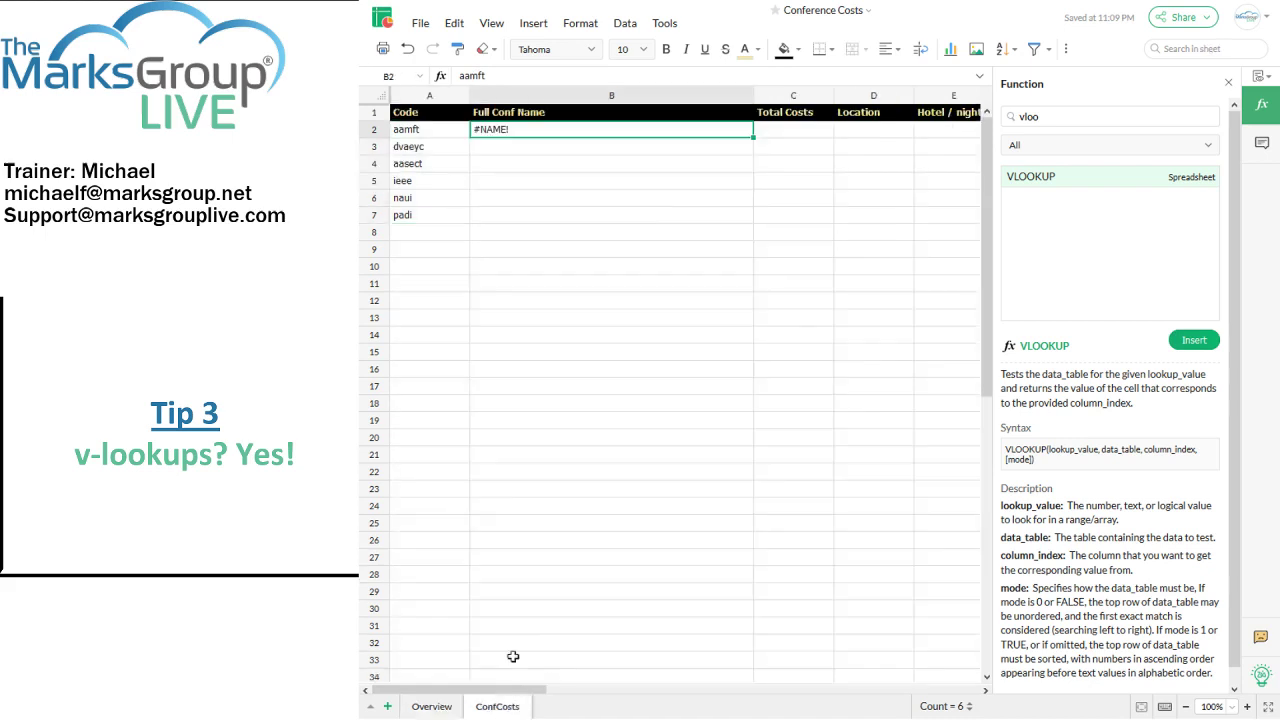
click(603, 76)
key(BackSpace)
text(c99)
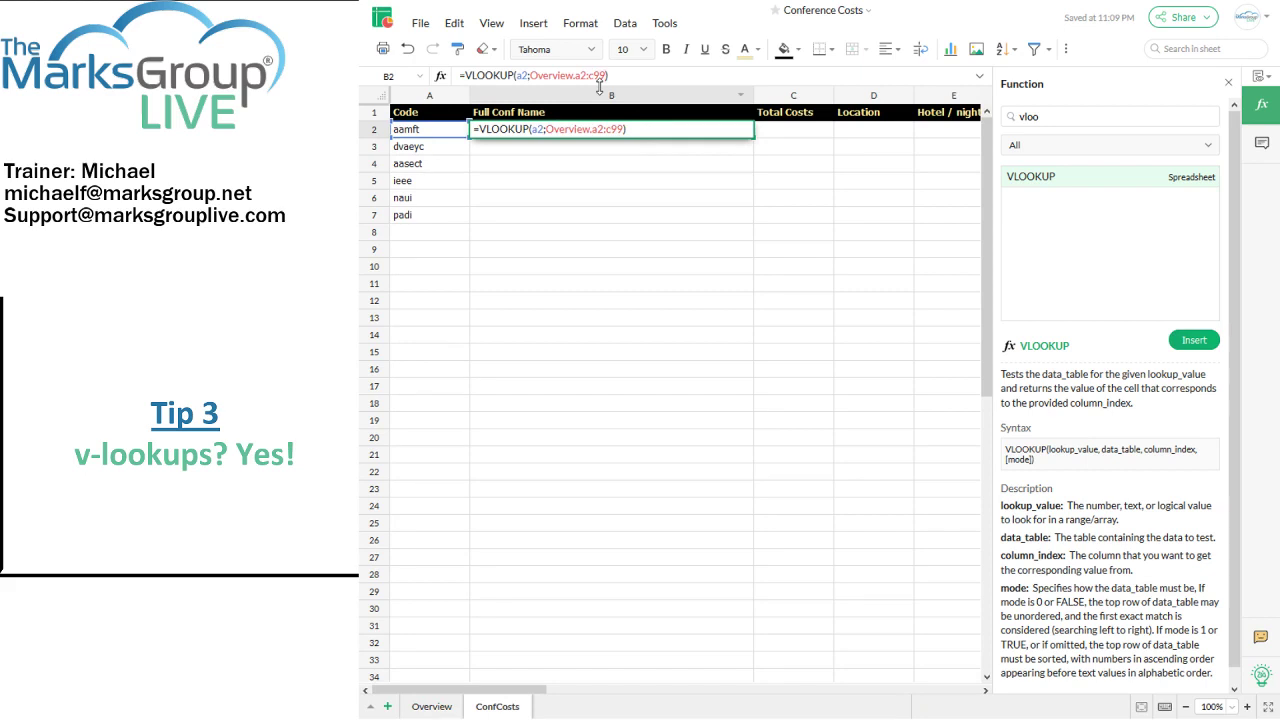
text(,)
click(430, 705)
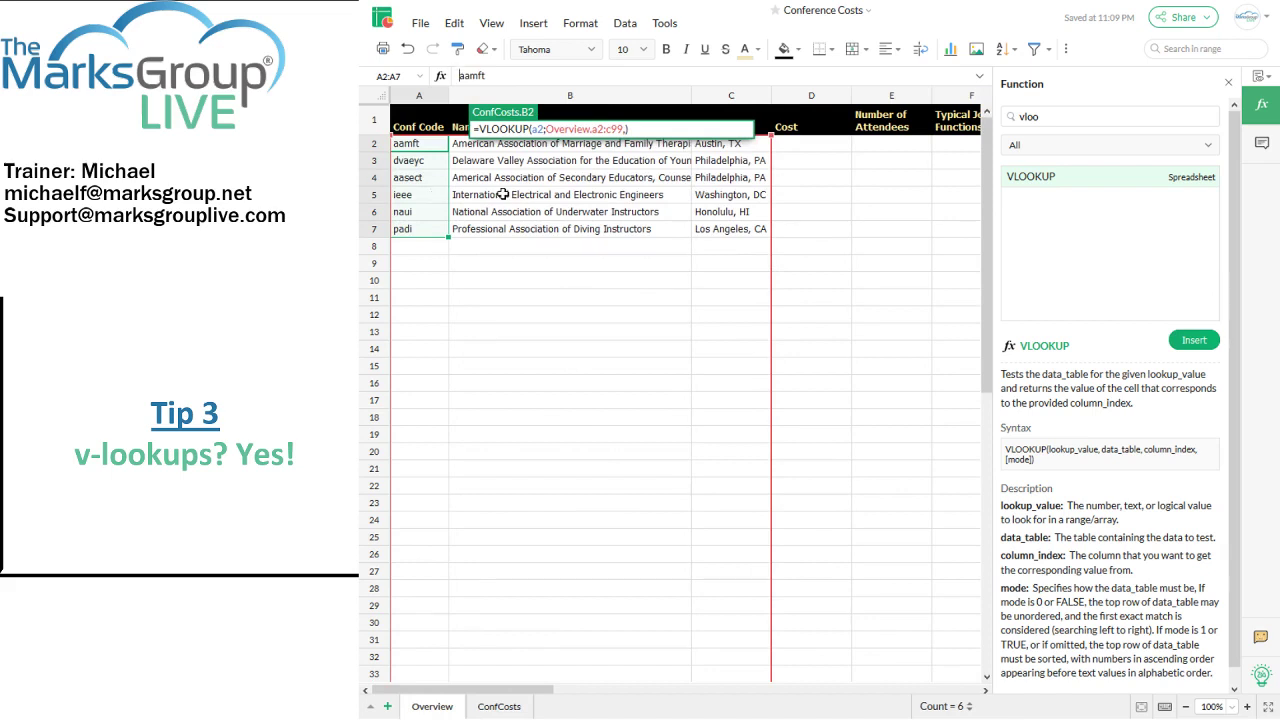
click(503, 706)
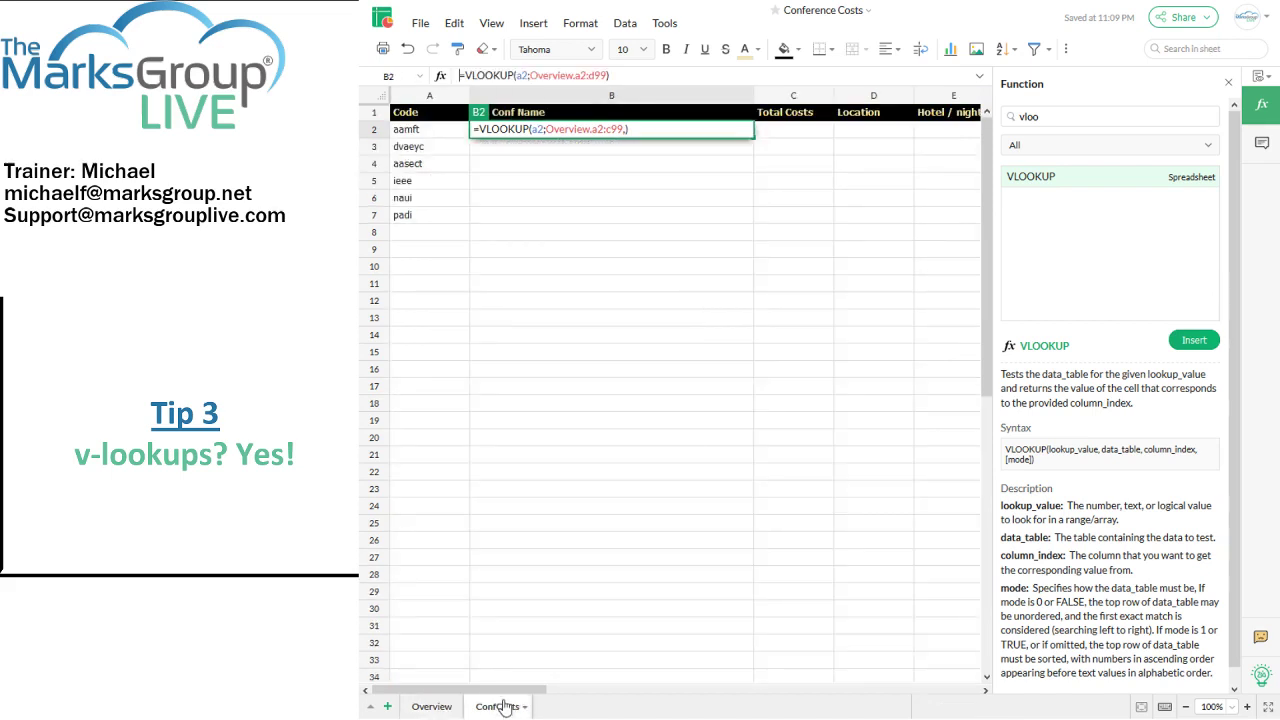
key(Left)
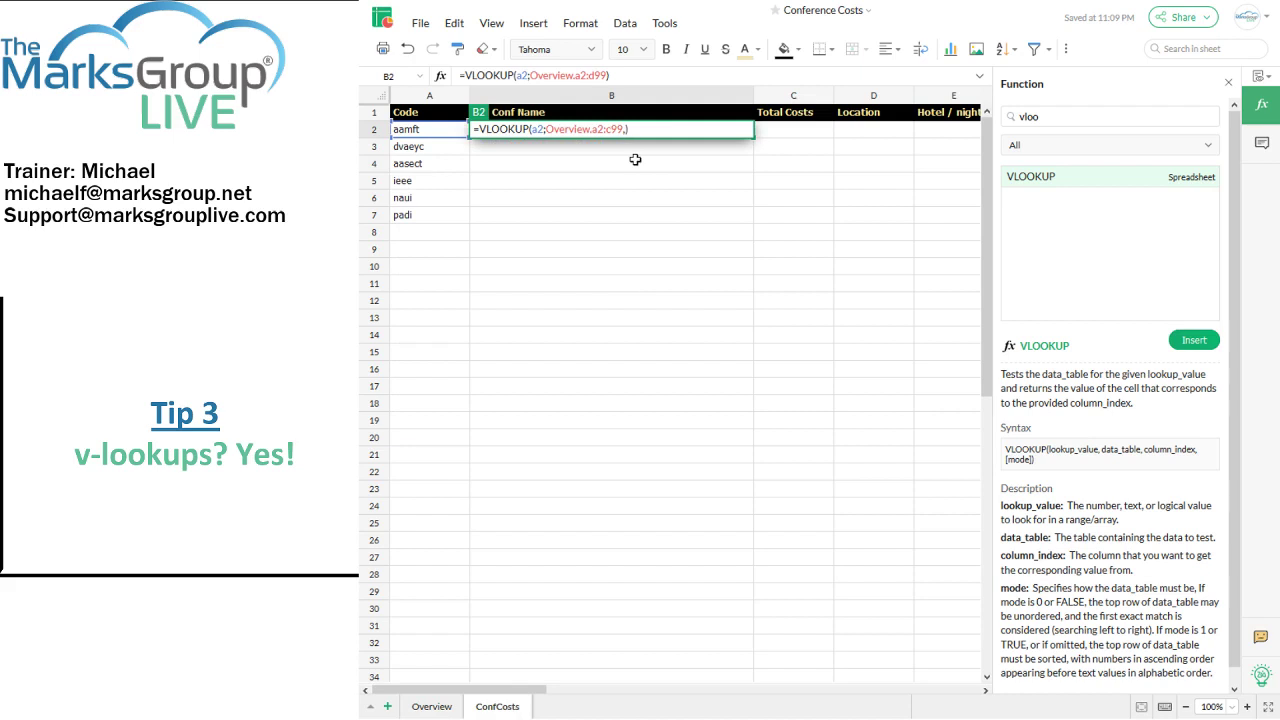
Step: Complete B2 as =VLOOKUP(A2;Overview.A2:C99;2;0), returning American Association of Marriage and Family Therapists
text(,2,0)
key(Return)
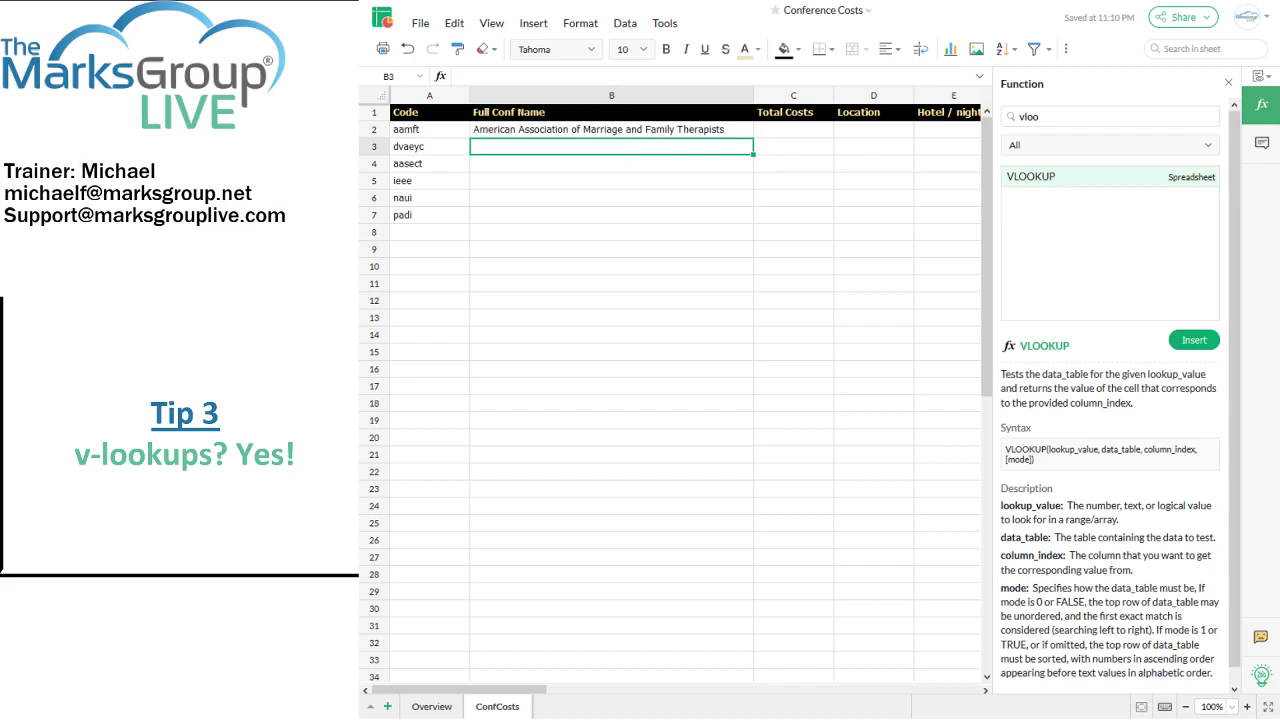
click(492, 131)
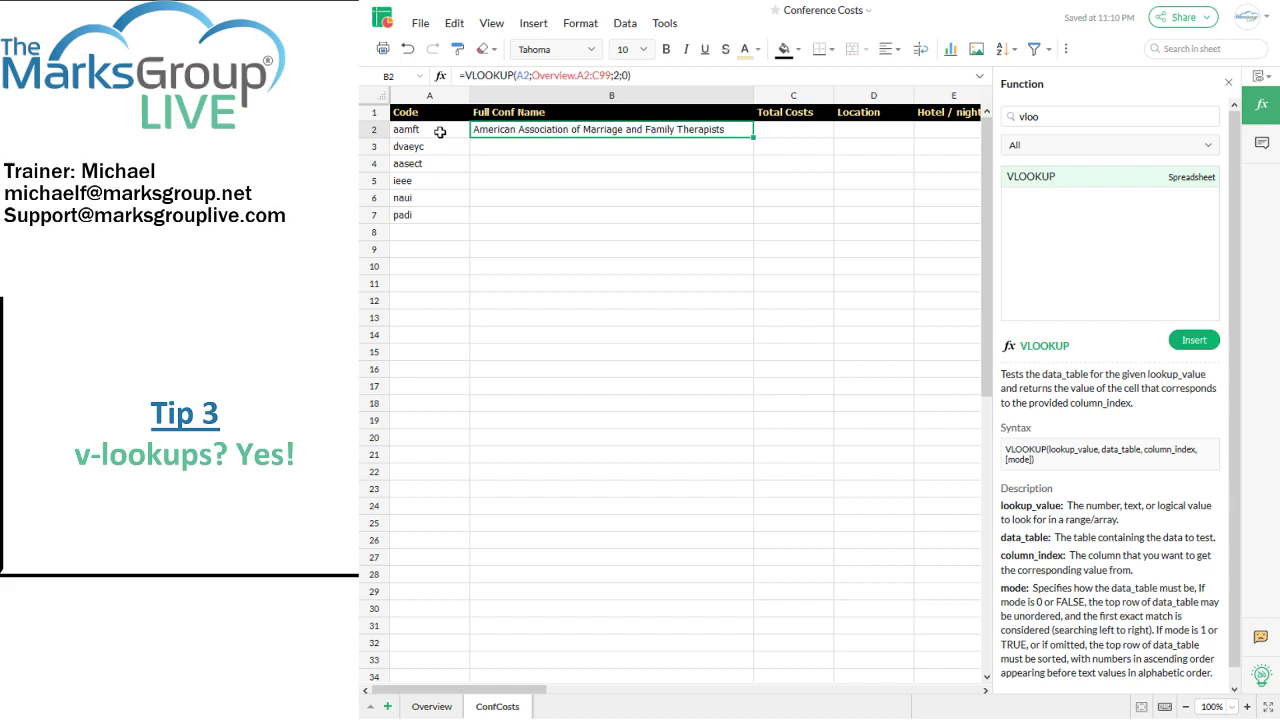
click(440, 132)
click(436, 708)
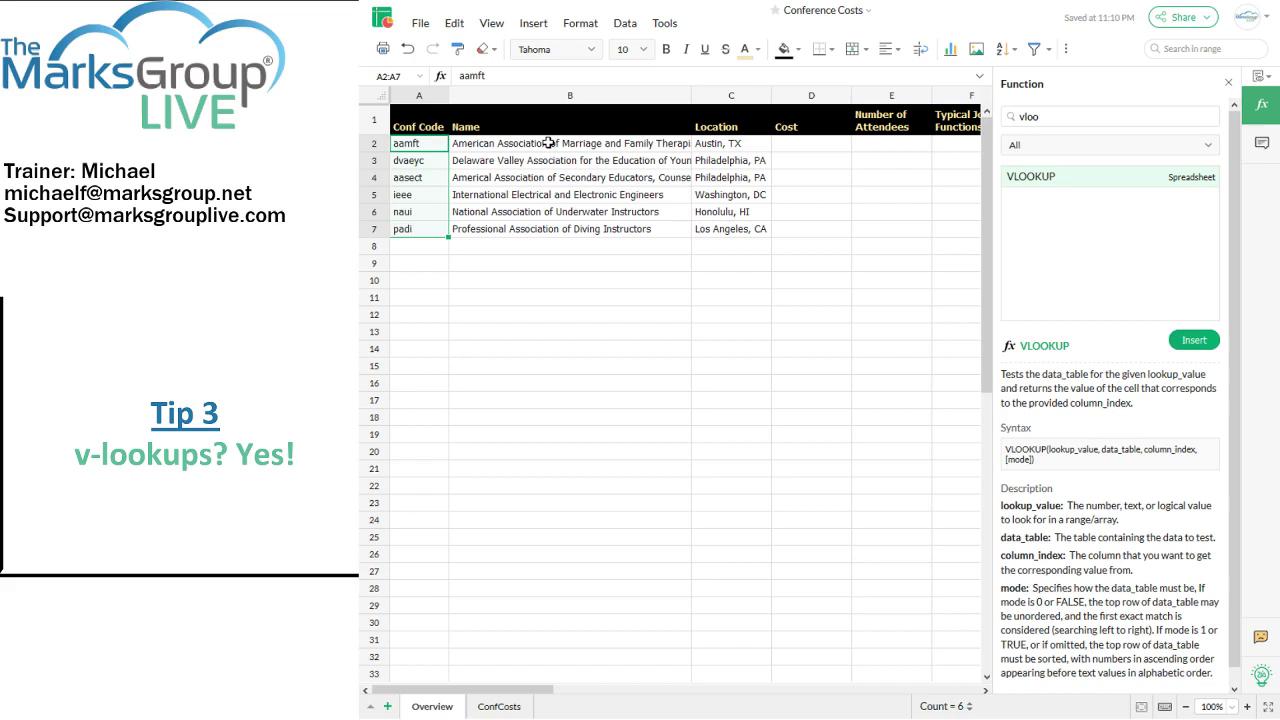
Step: Enter =VLOOKUP(a2,Overview.a2:c99,3) in ConfCosts D2 so it shows Austin, TX
click(497, 706)
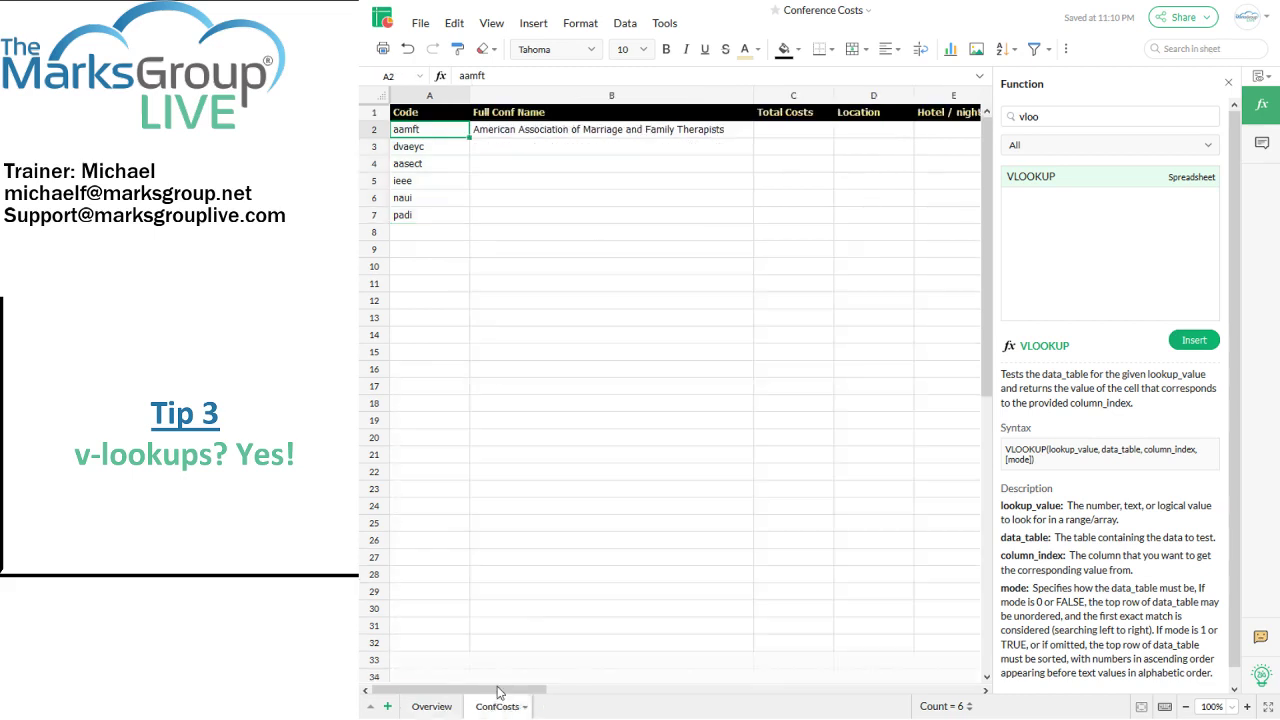
click(858, 131)
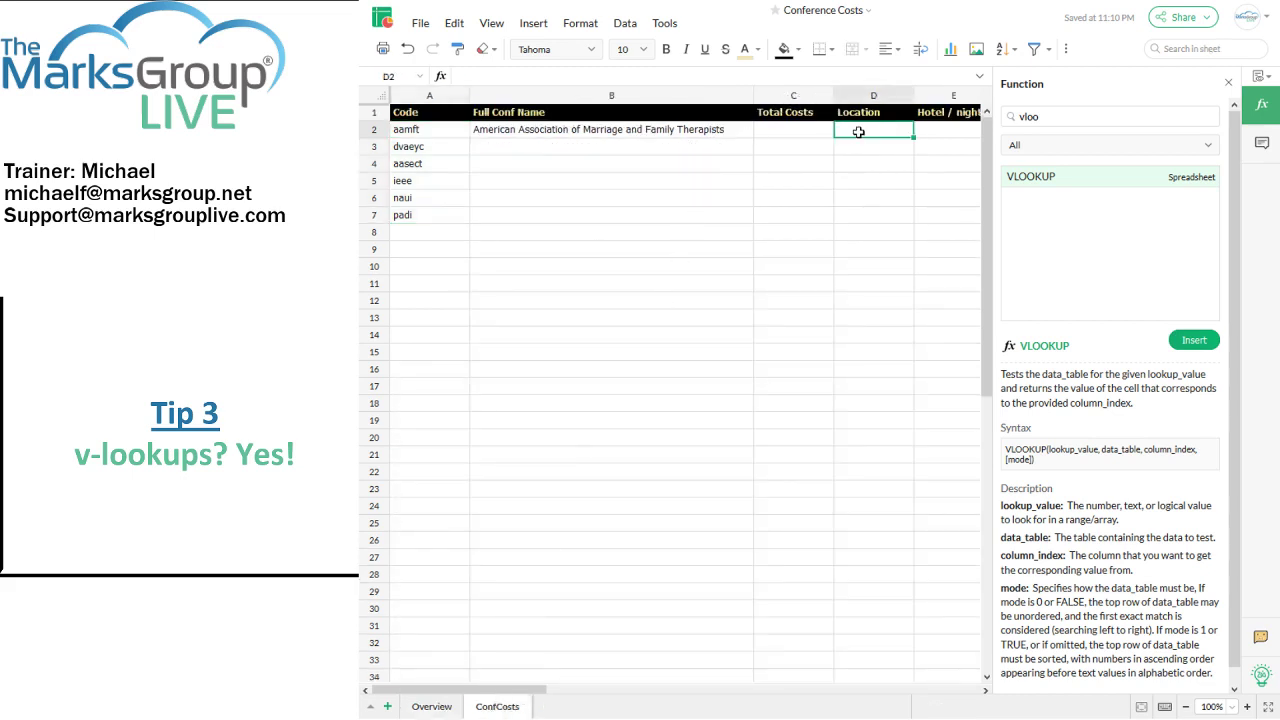
text(=vlookup)
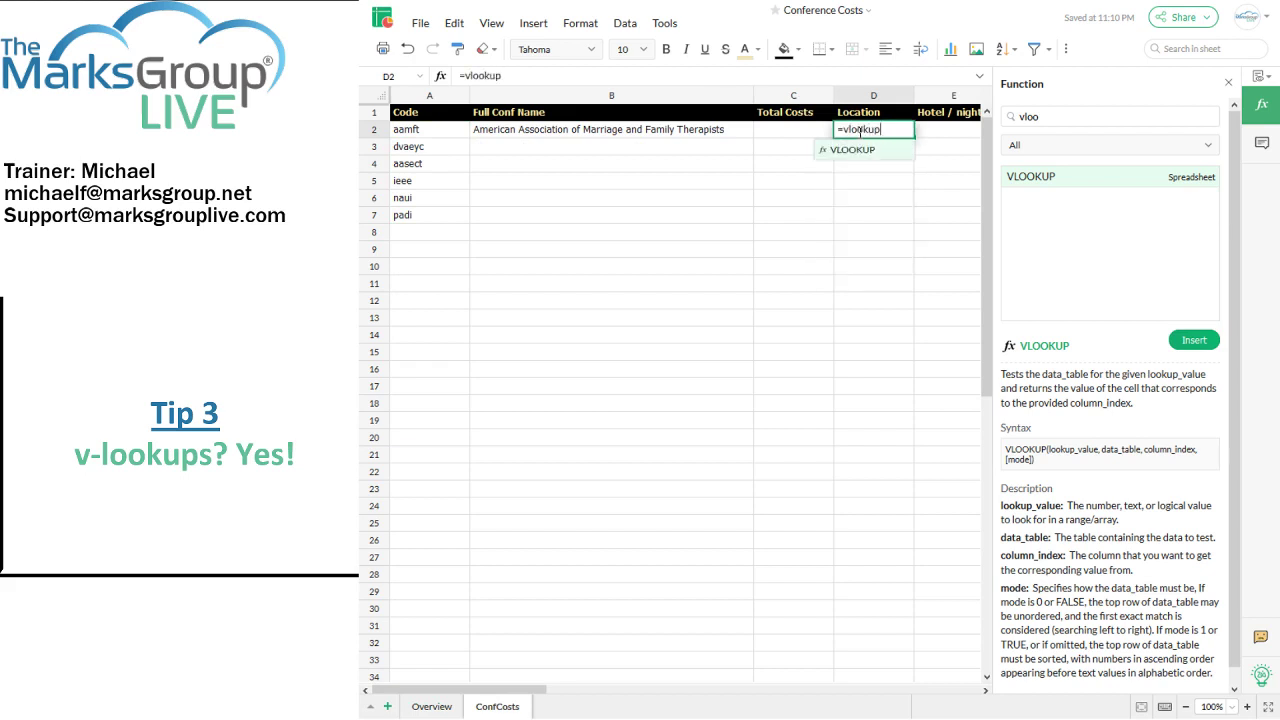
key(Tab)
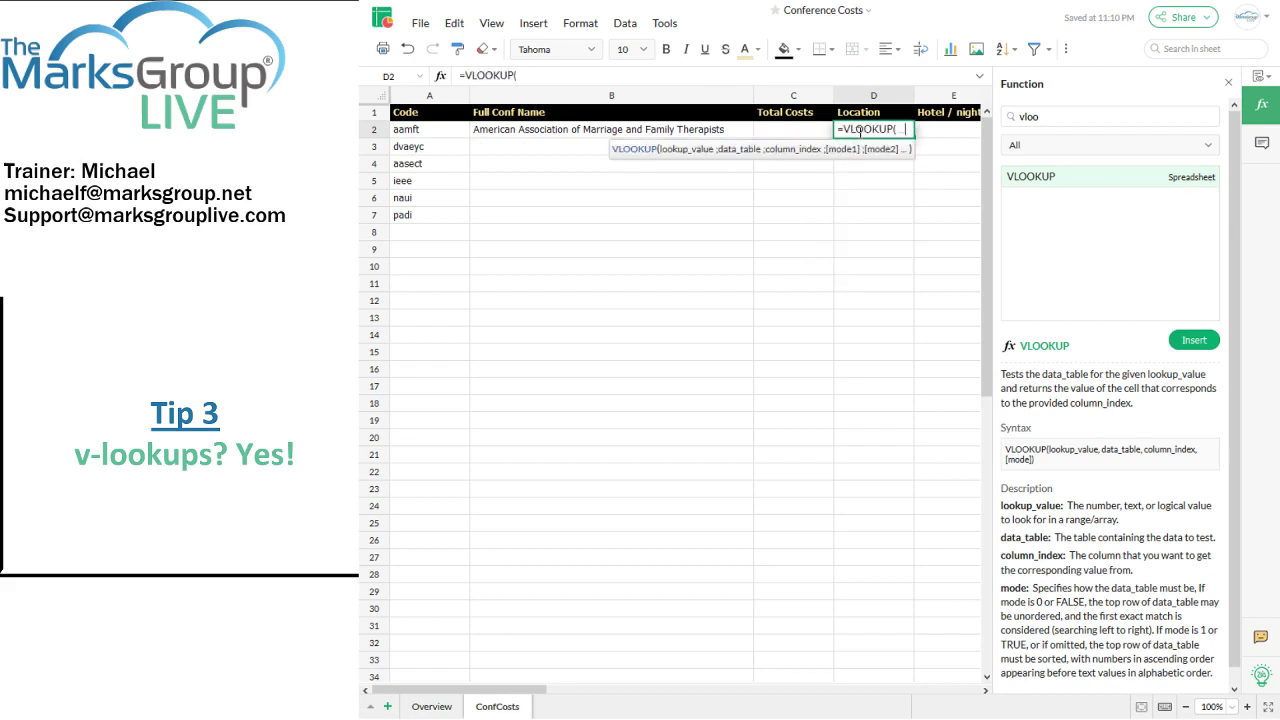
text(a2,)
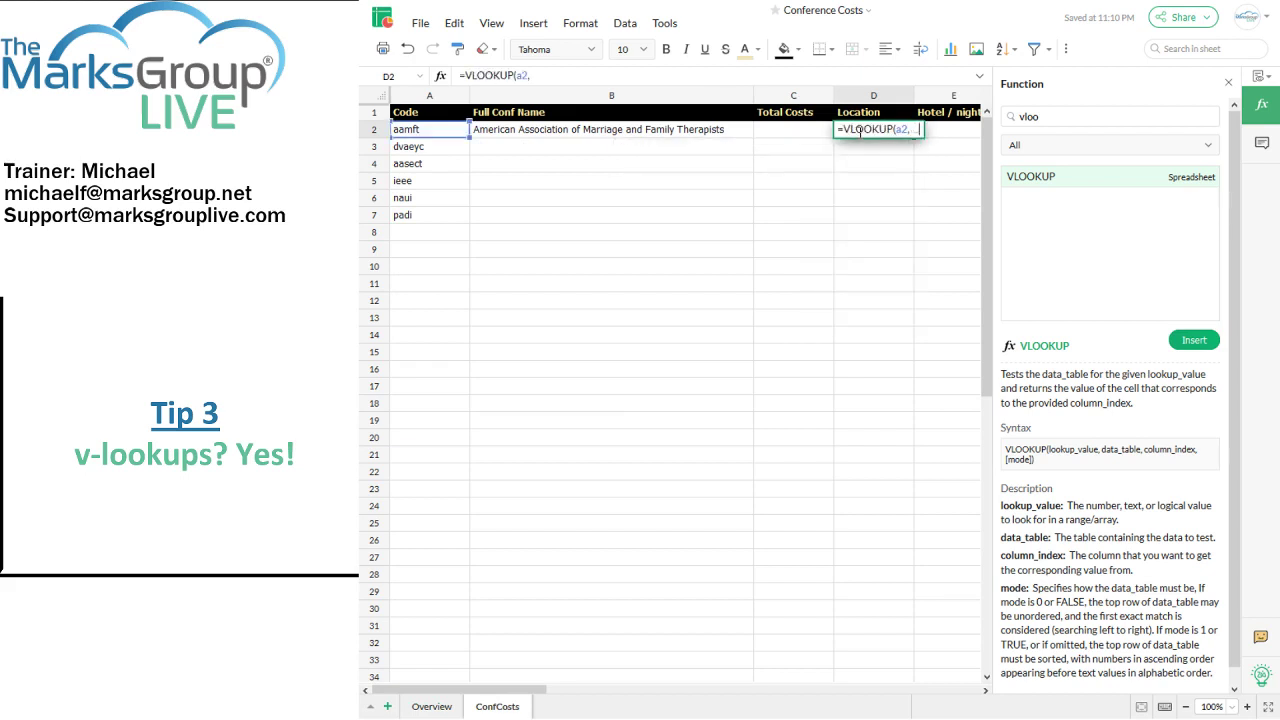
text(O)
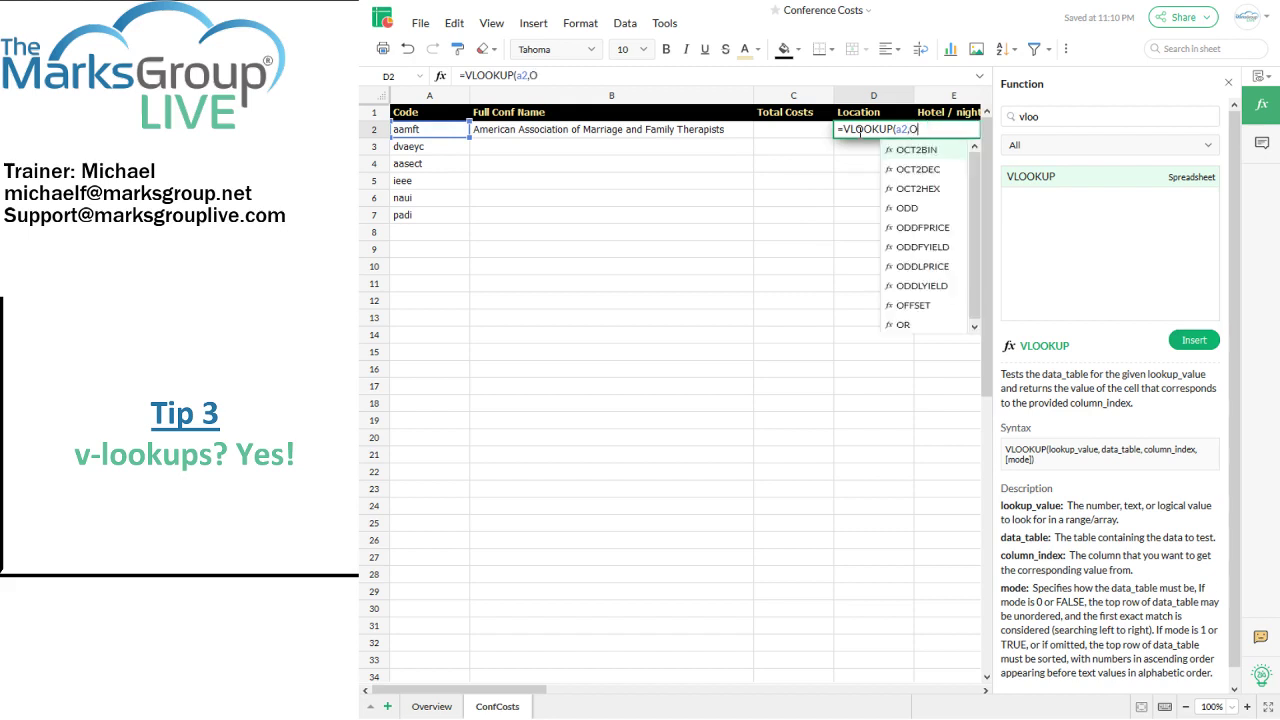
text(verview.a2:c99,)
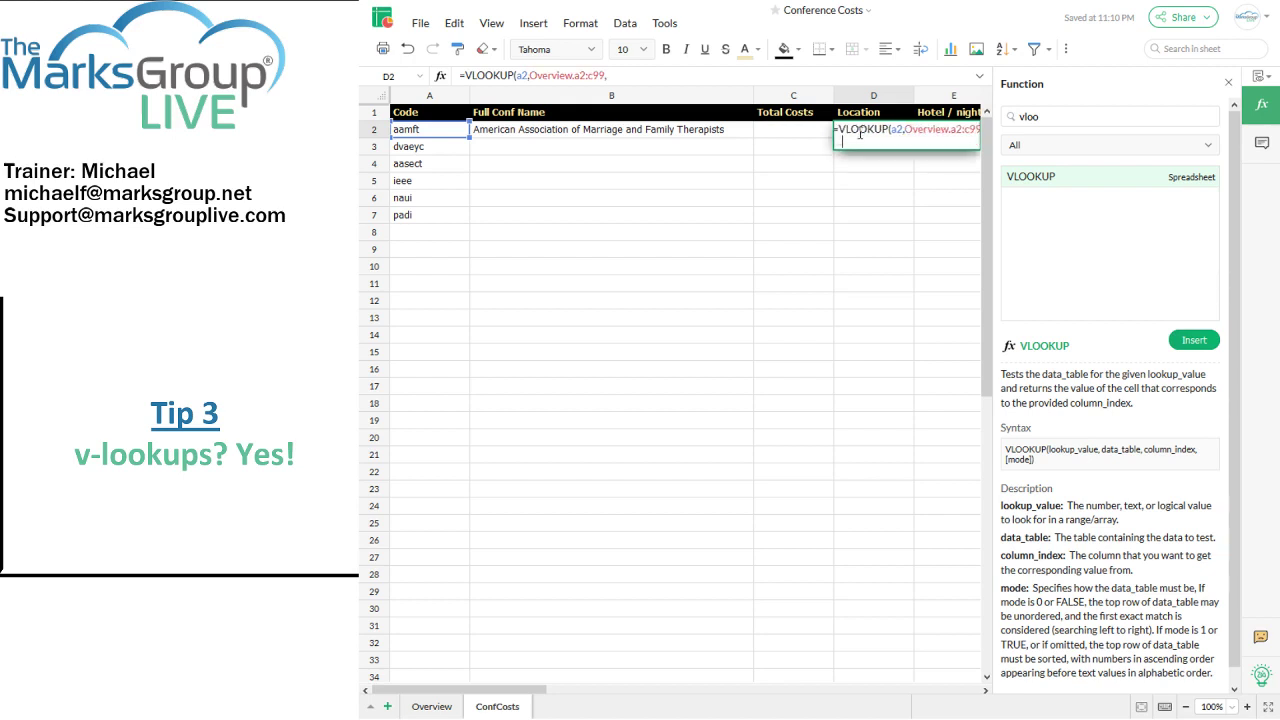
text(3))
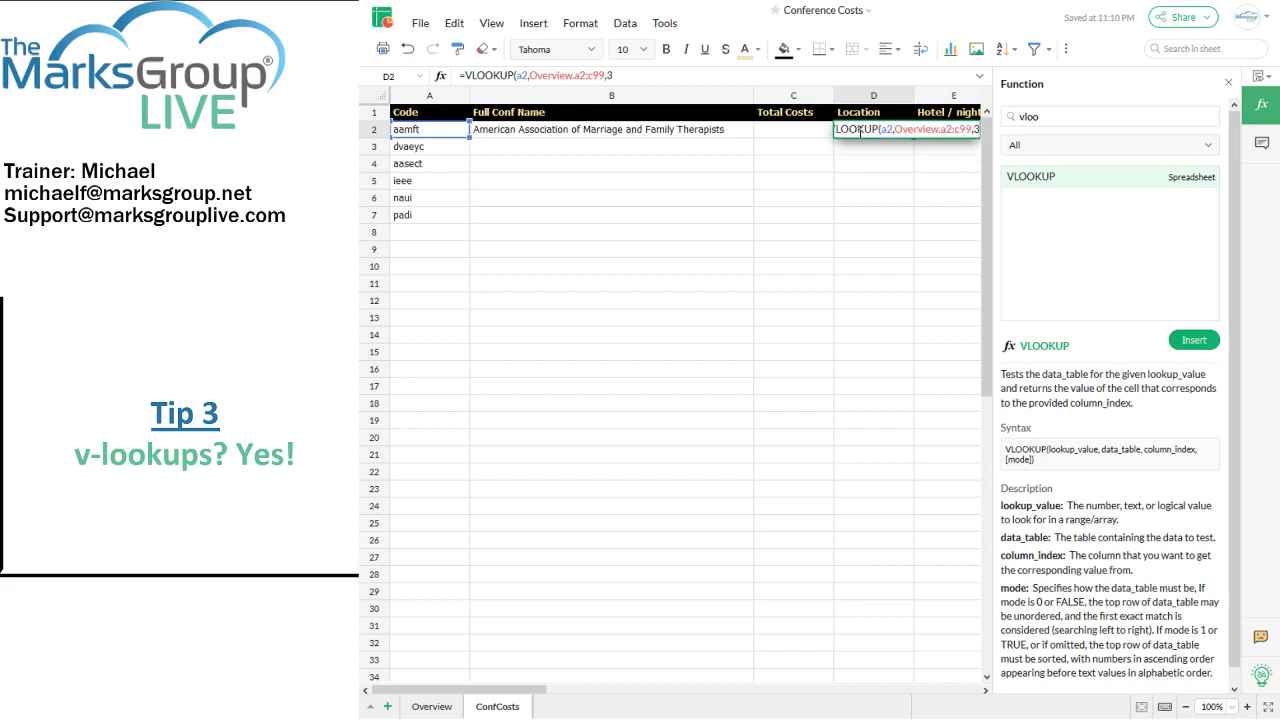
key(Return)
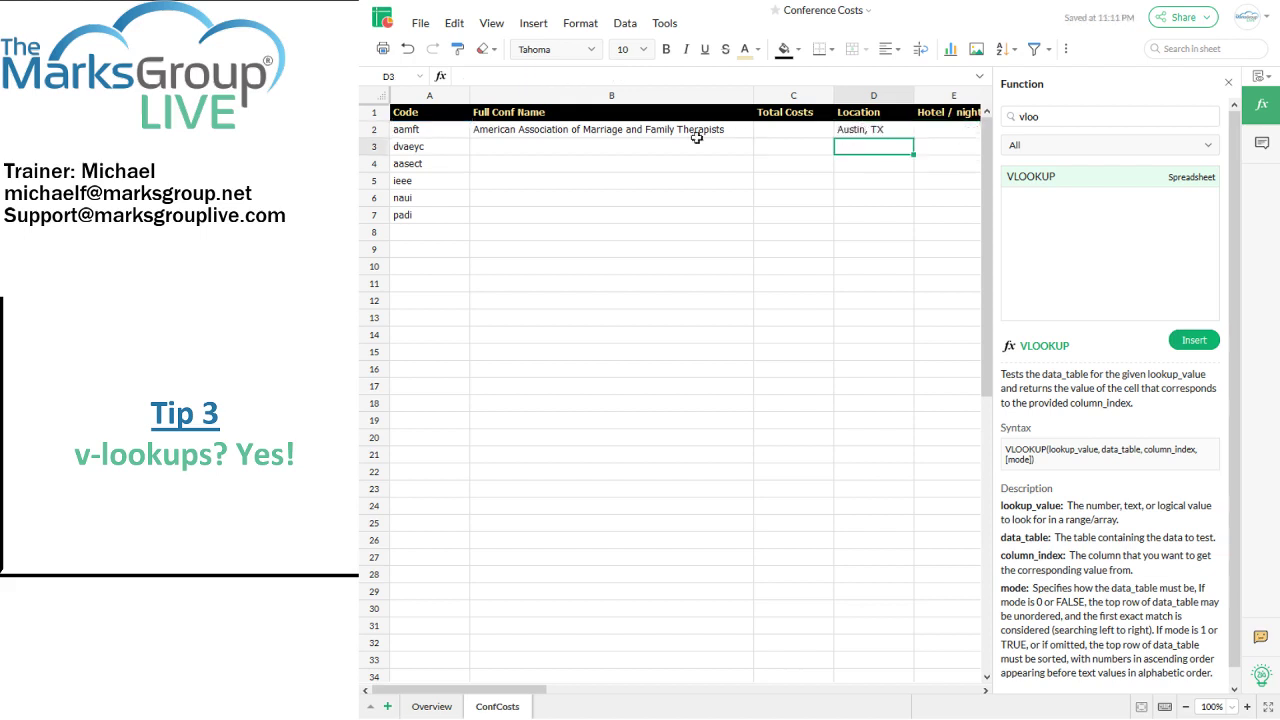
click(659, 130)
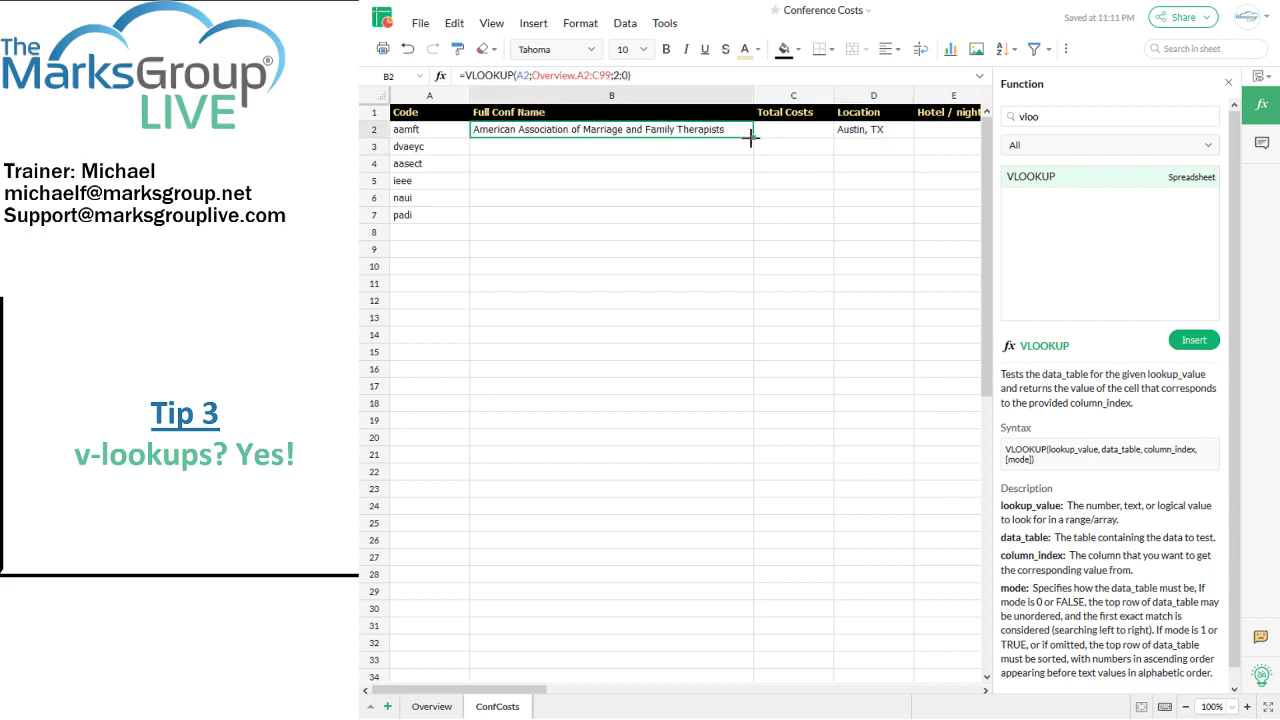
Step: Copy the B2 name lookup down to row 10 and check the copied formula
drag(751, 134, 746, 266)
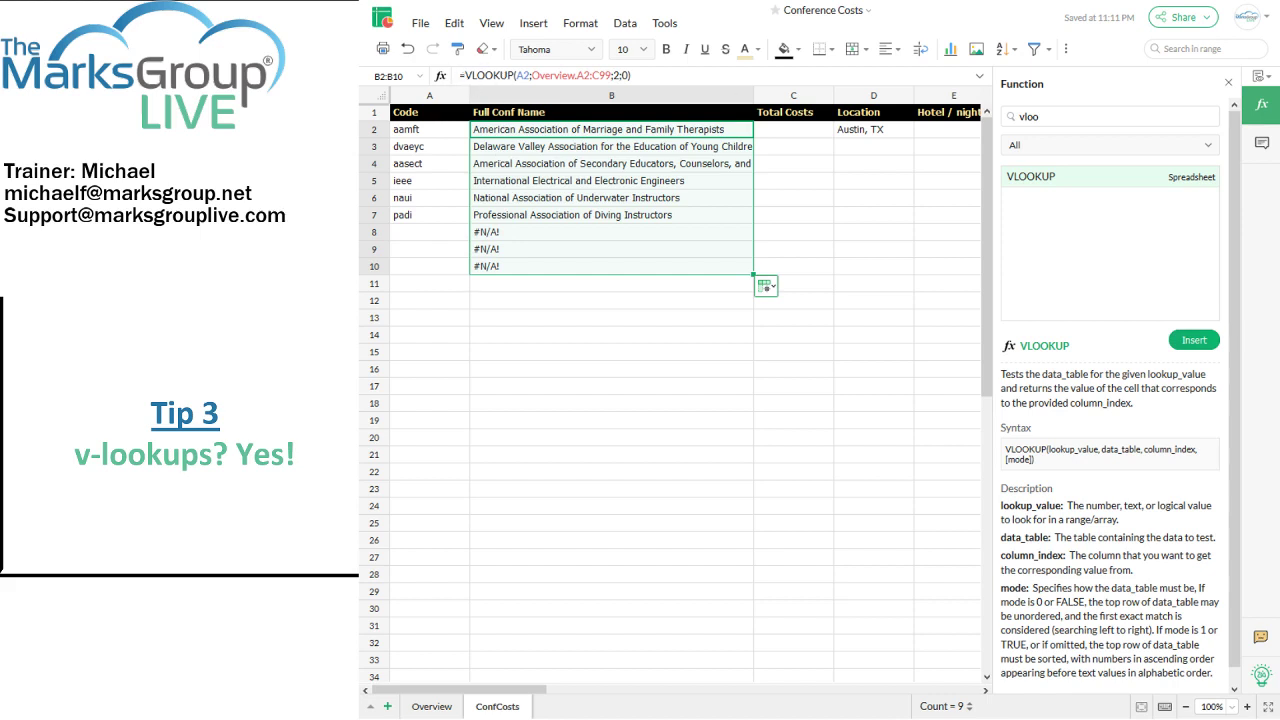
click(545, 182)
click(500, 133)
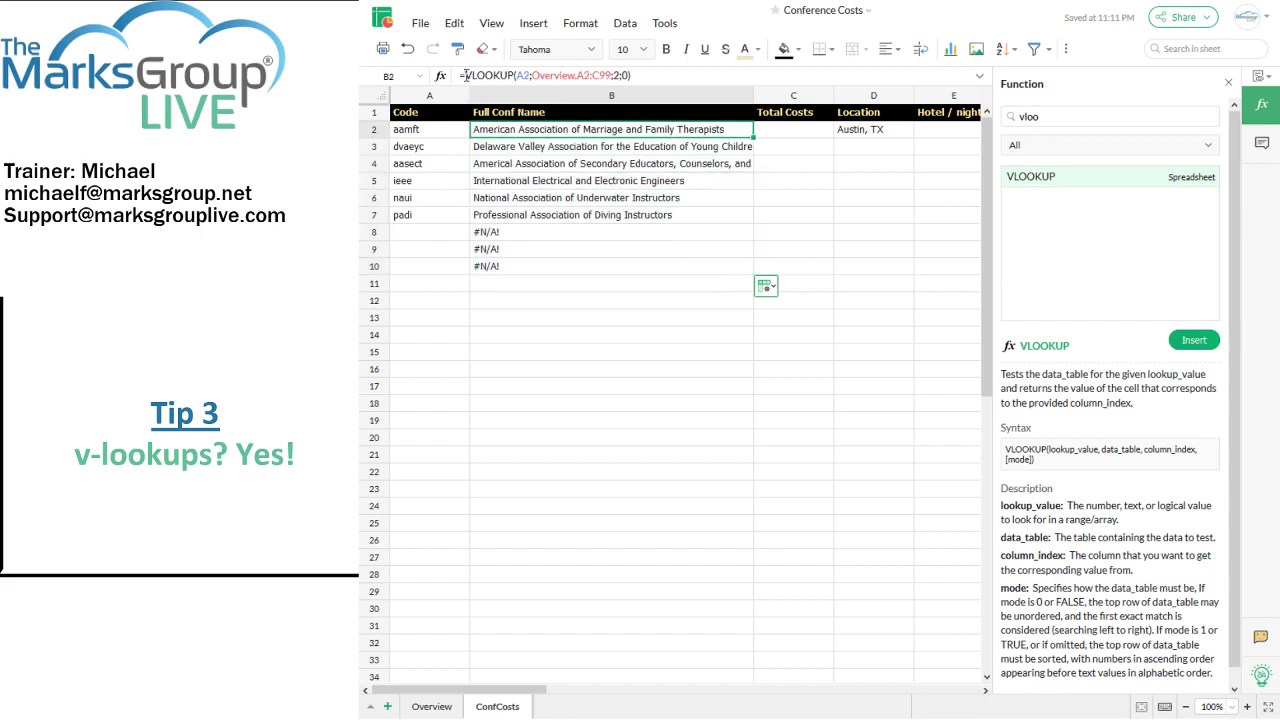
Step: Wrap B2's lookup in IF(A2<>"";...;"") and fill it down column B to row 31
click(466, 76)
text(if()
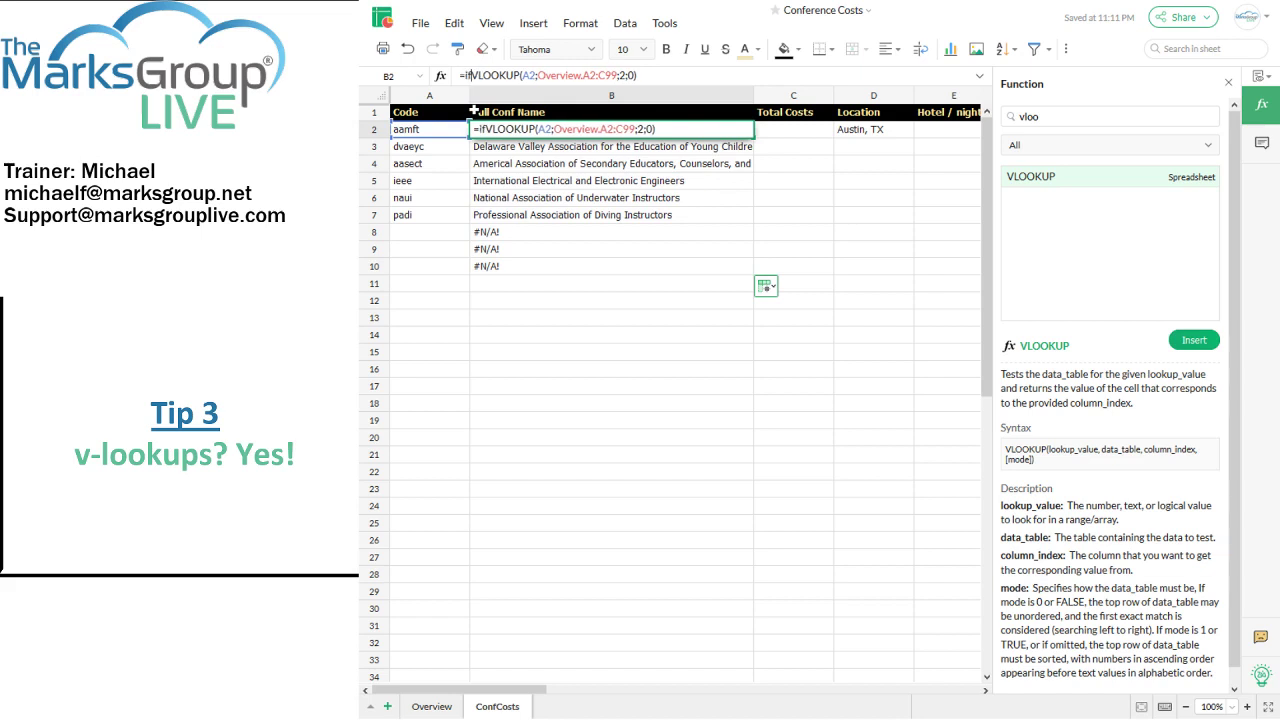
text(a2<> "")
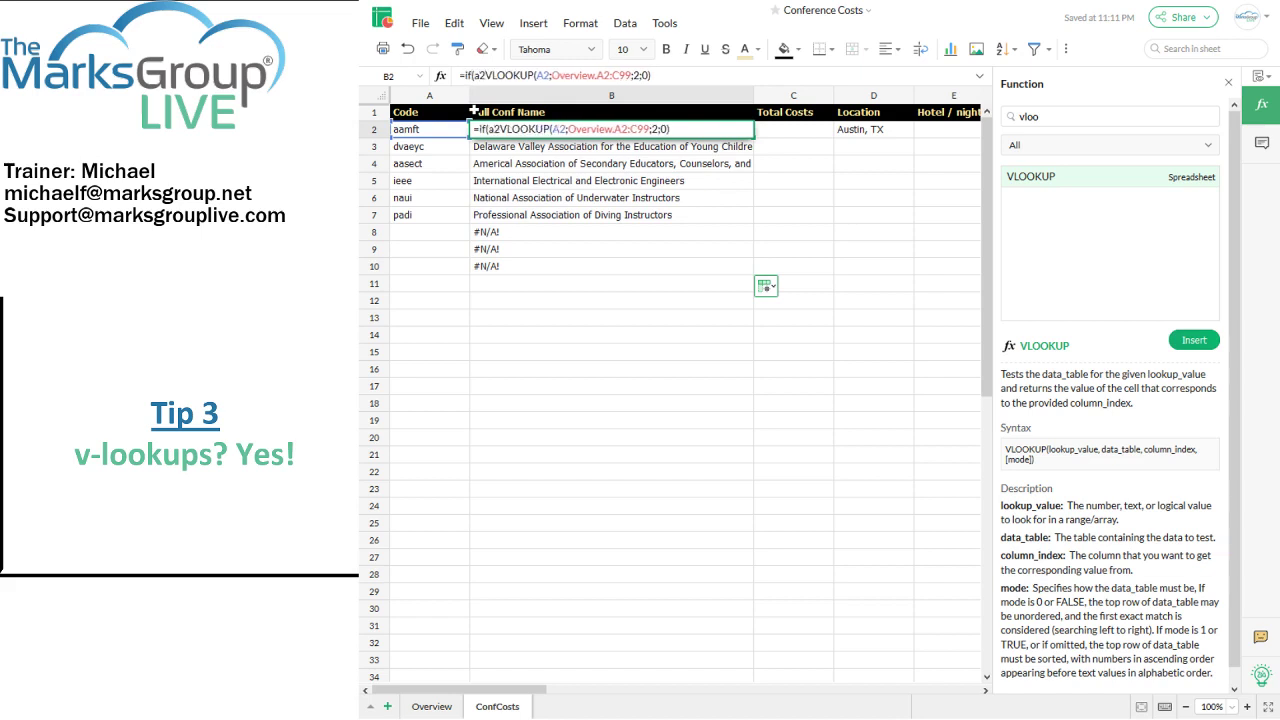
text(;)
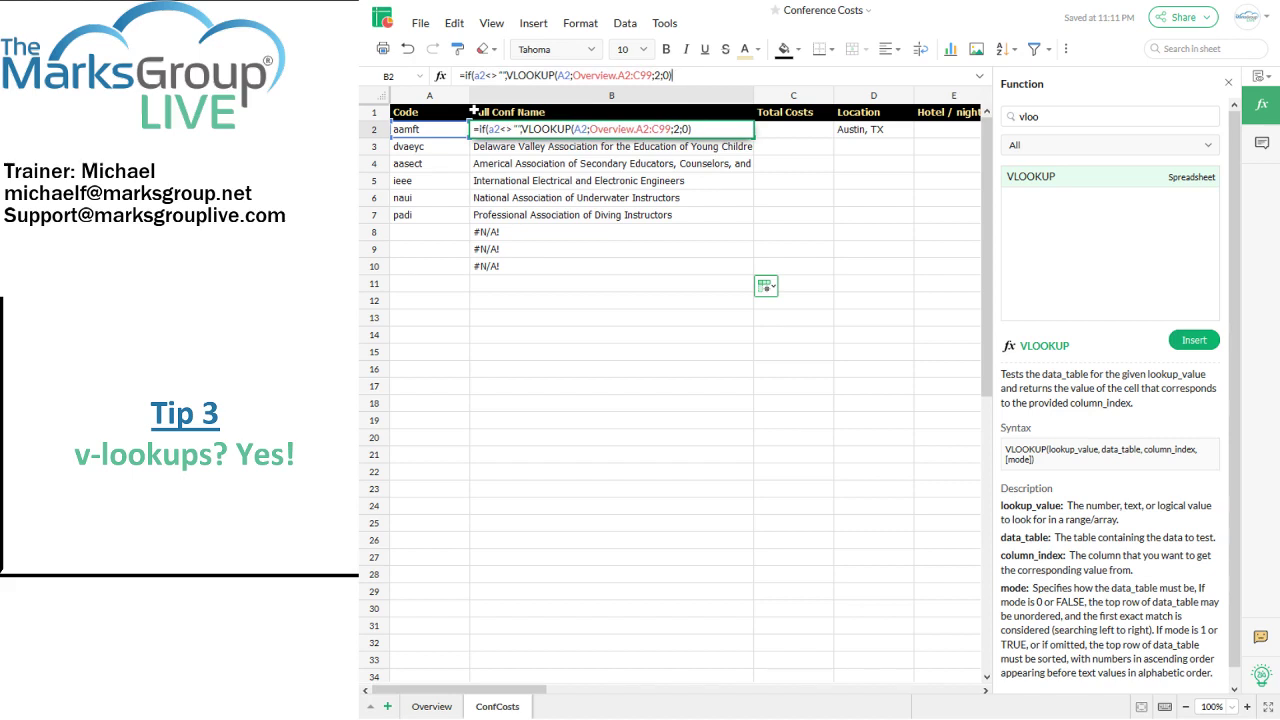
text(, "")
key(Return)
click(575, 132)
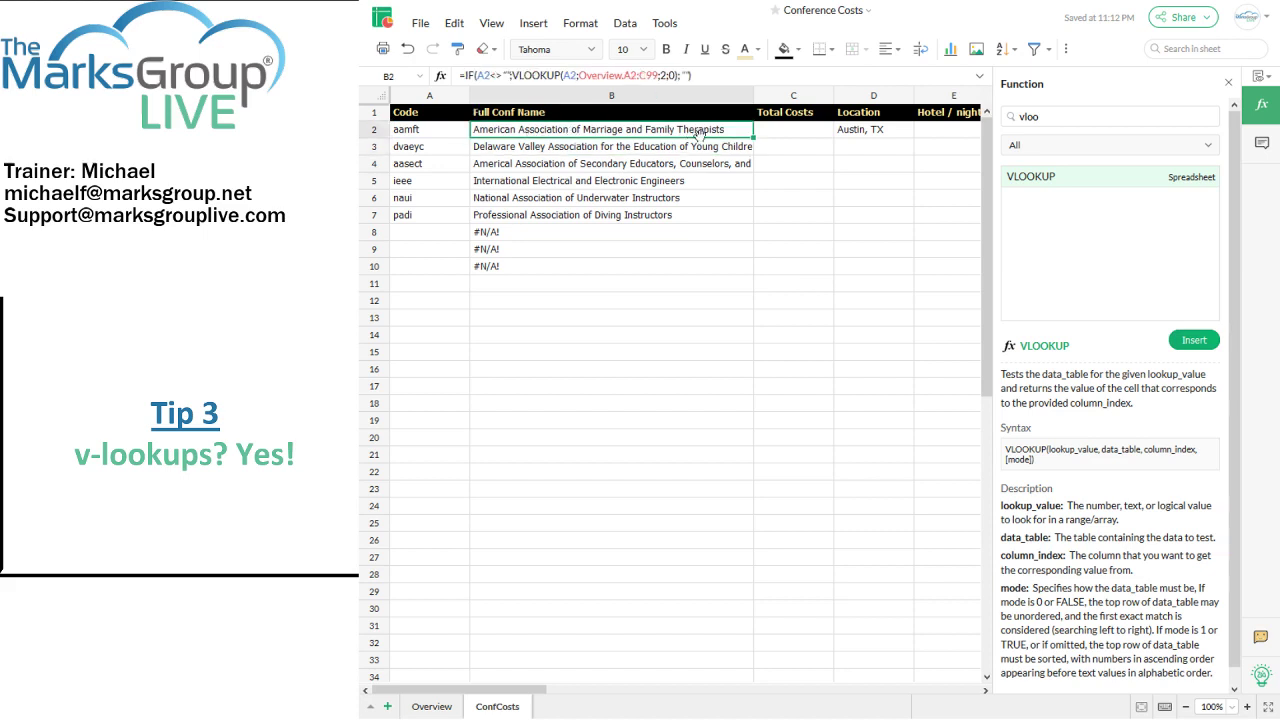
drag(753, 137, 754, 632)
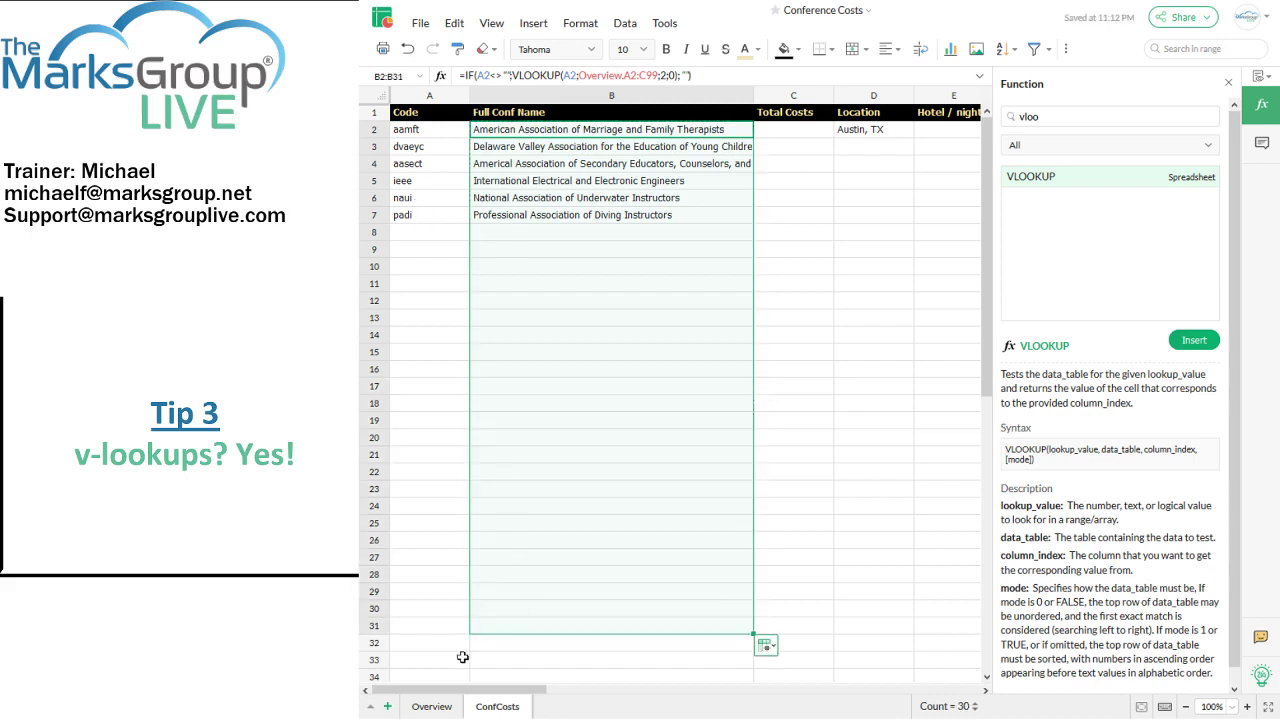
click(871, 130)
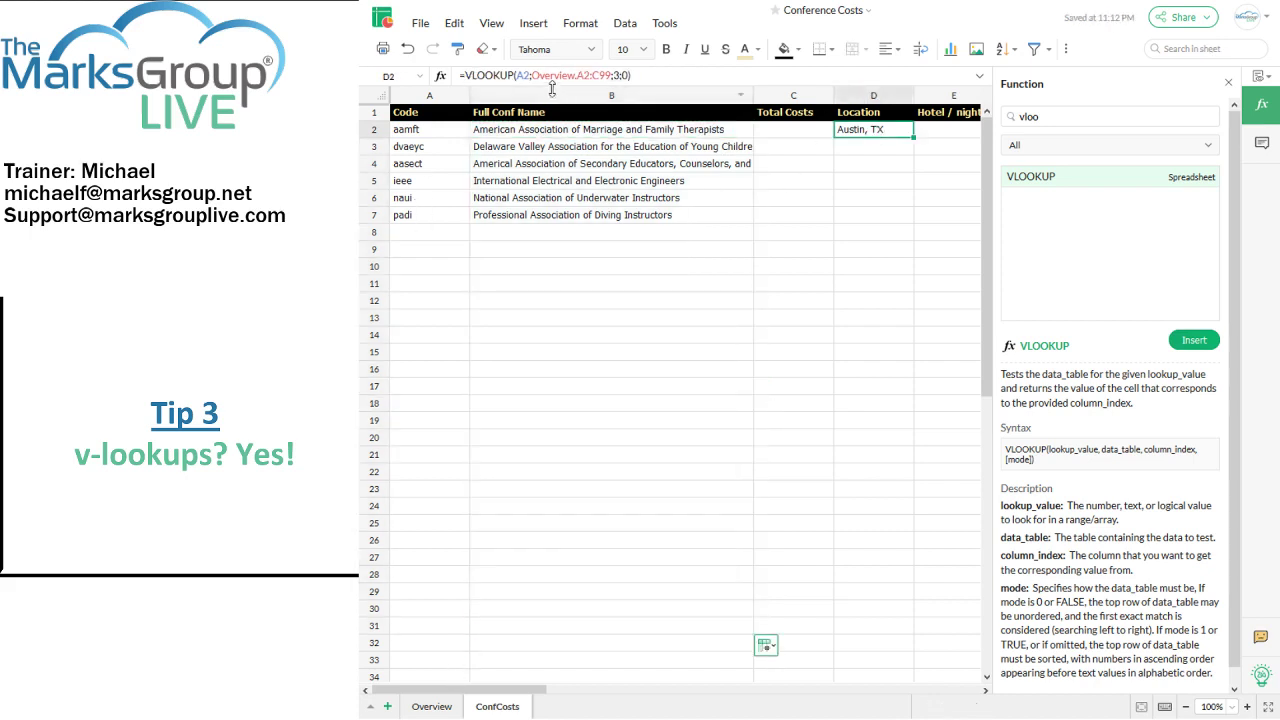
Step: Copy the D2 location lookup down to row 13 and compare against the Overview table
click(464, 76)
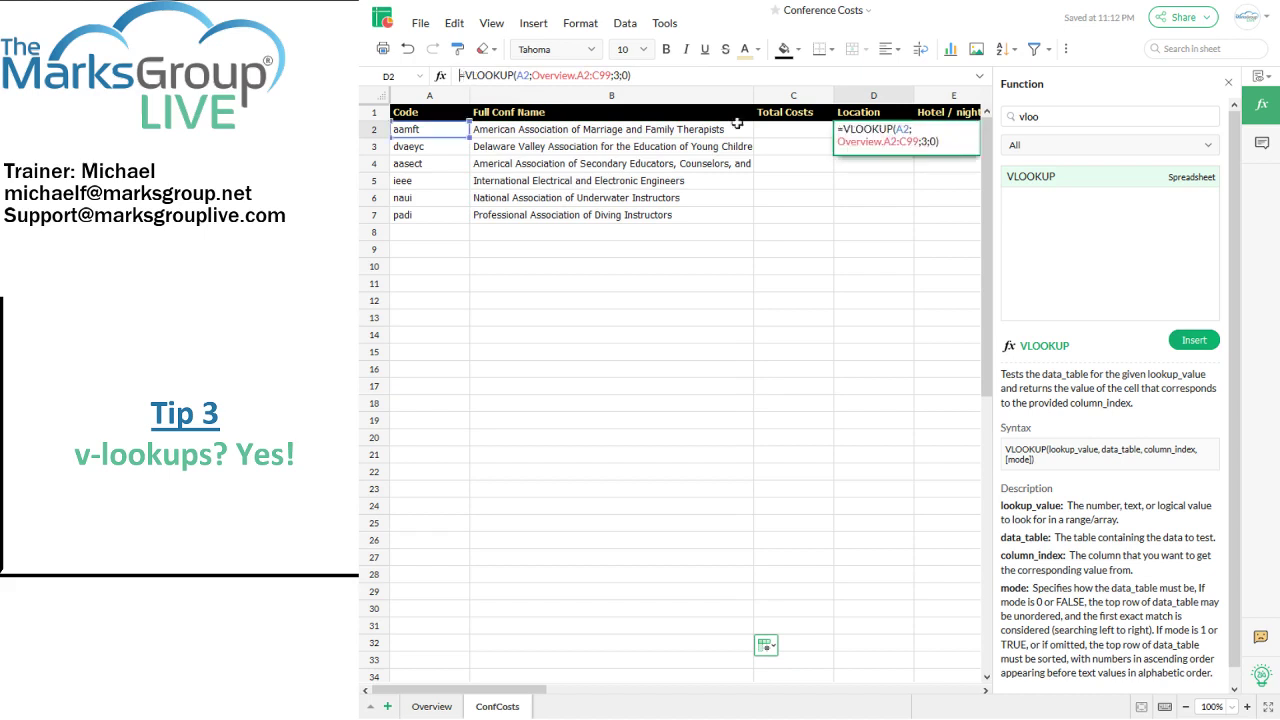
key(Escape)
click(826, 149)
click(888, 133)
drag(914, 141, 916, 322)
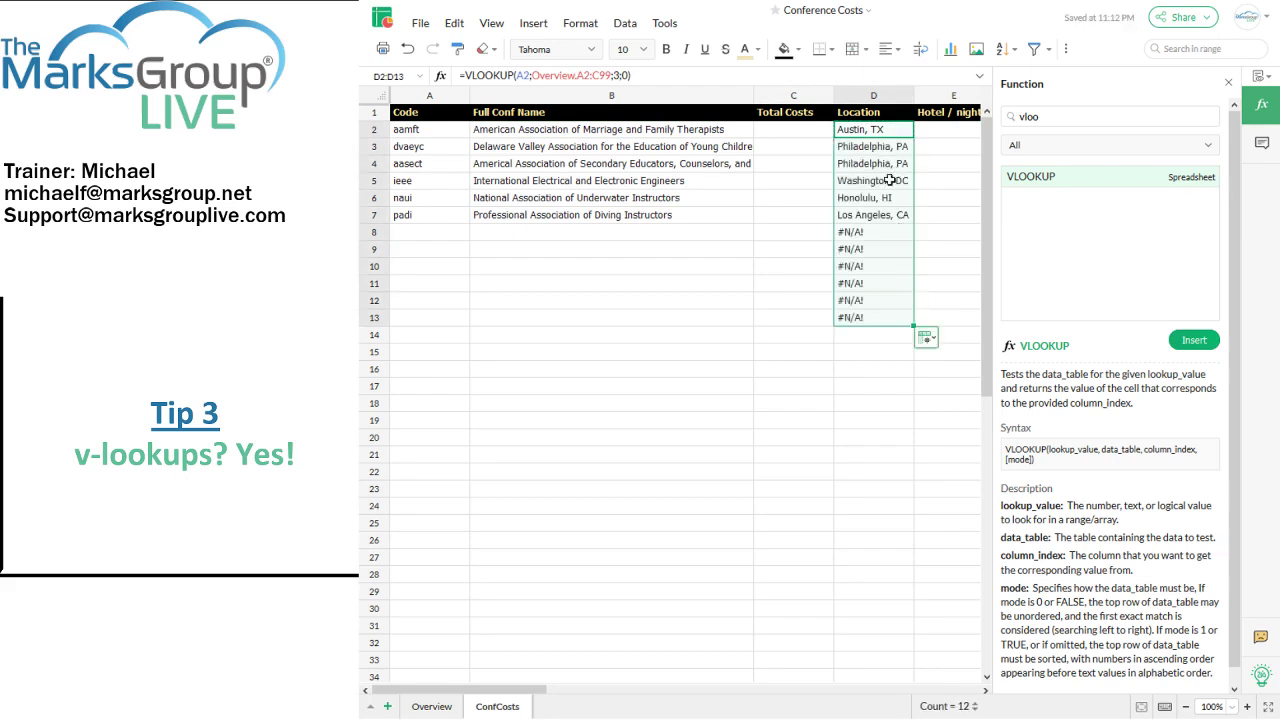
click(433, 706)
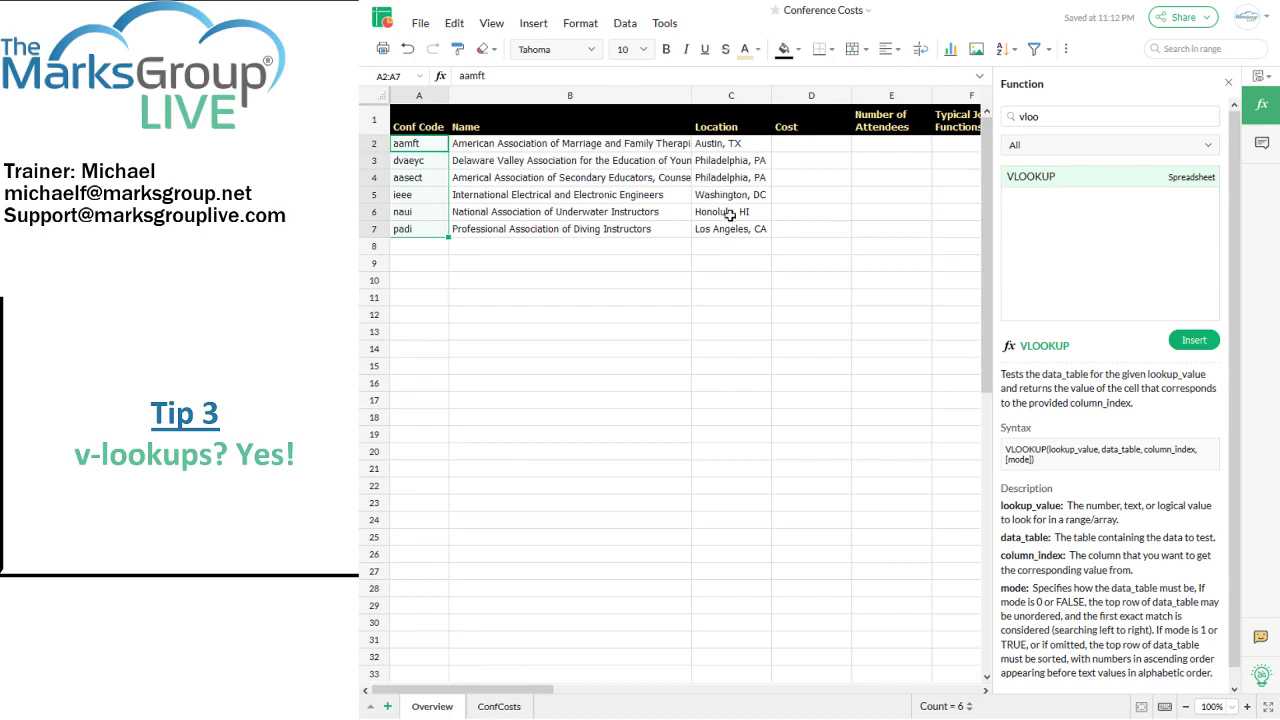
click(500, 706)
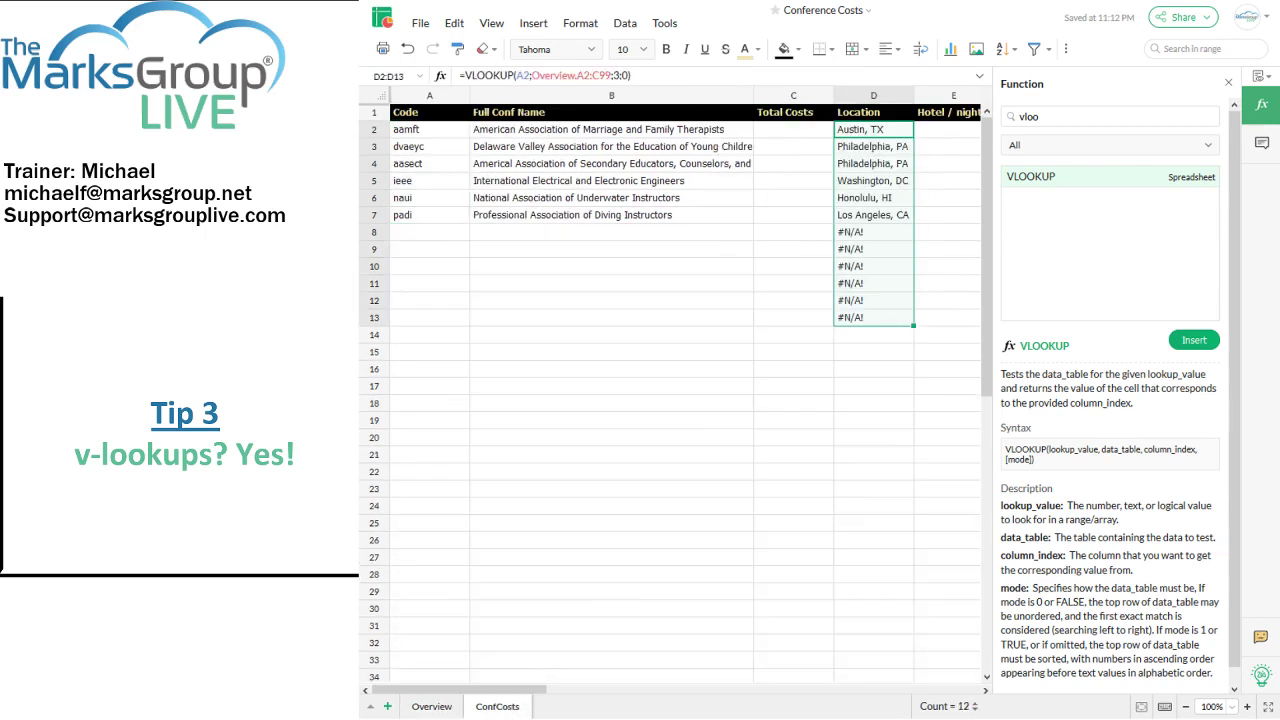
Step: Wrap D2's lookup in IF(A2<>"";...;"") and fill it down to D33
click(464, 75)
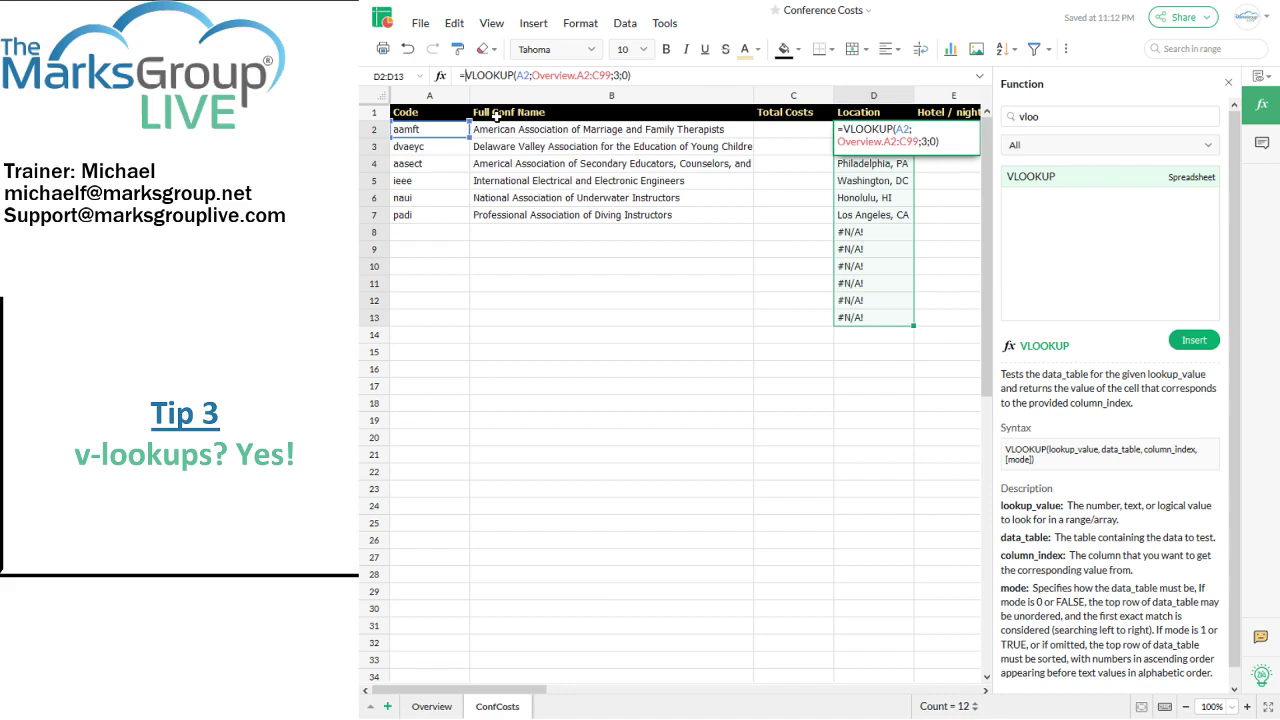
text(if)
text((a2<> )
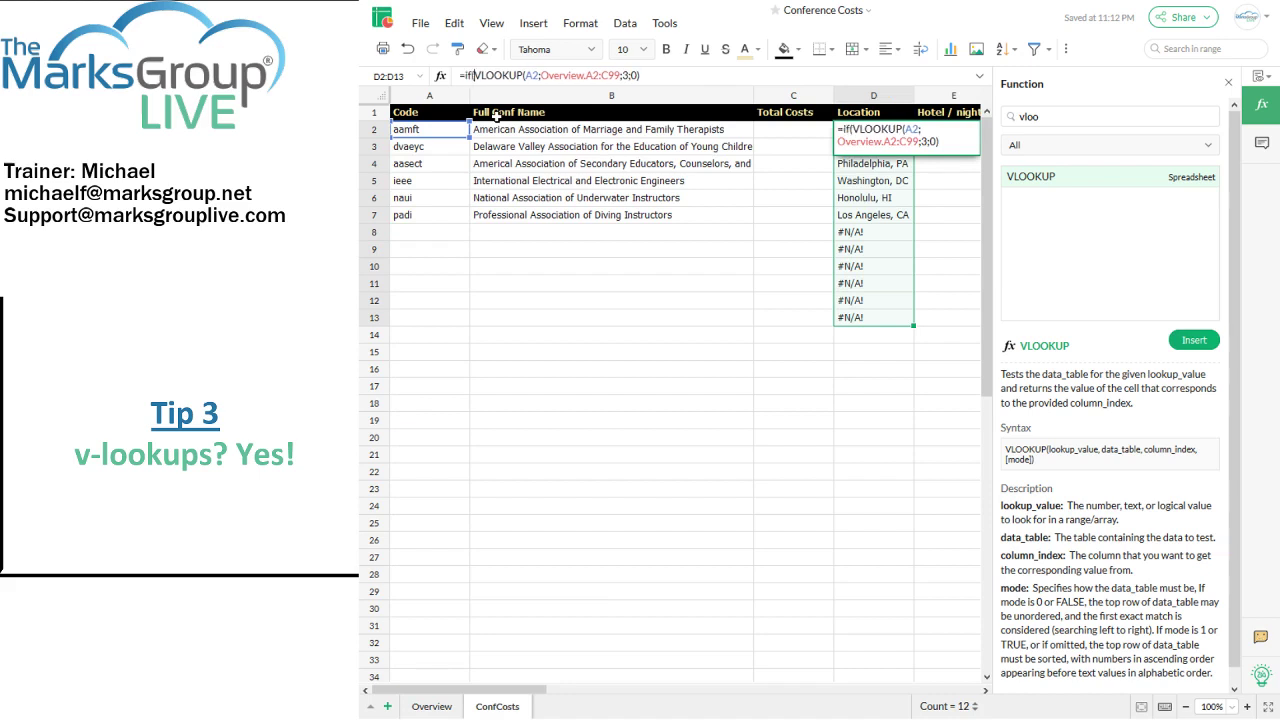
text("")
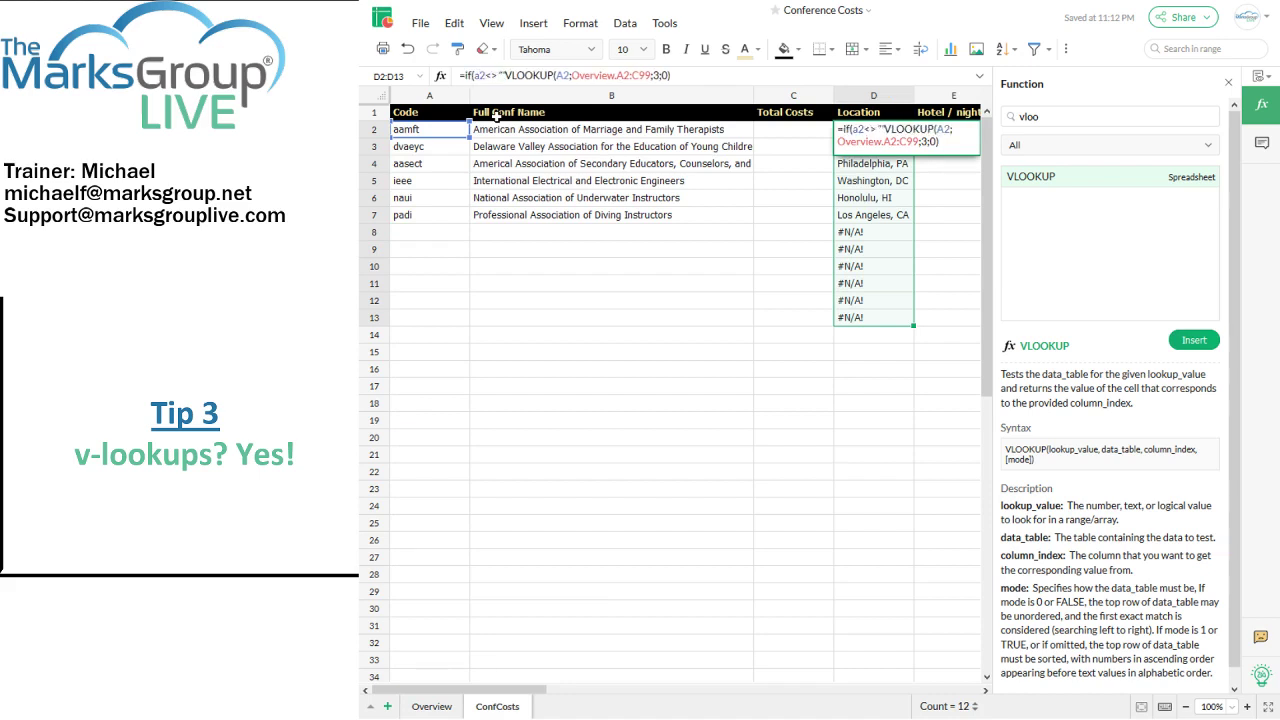
text(;)
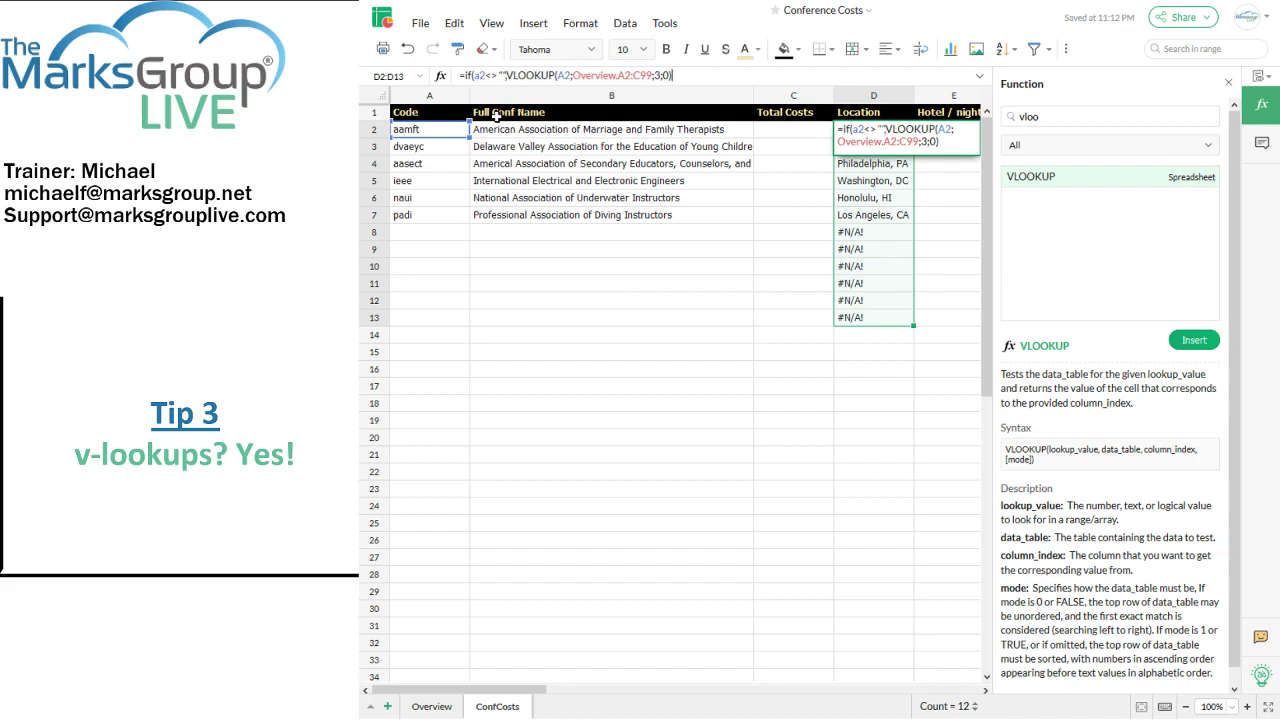
text(, "")
text())
key(Return)
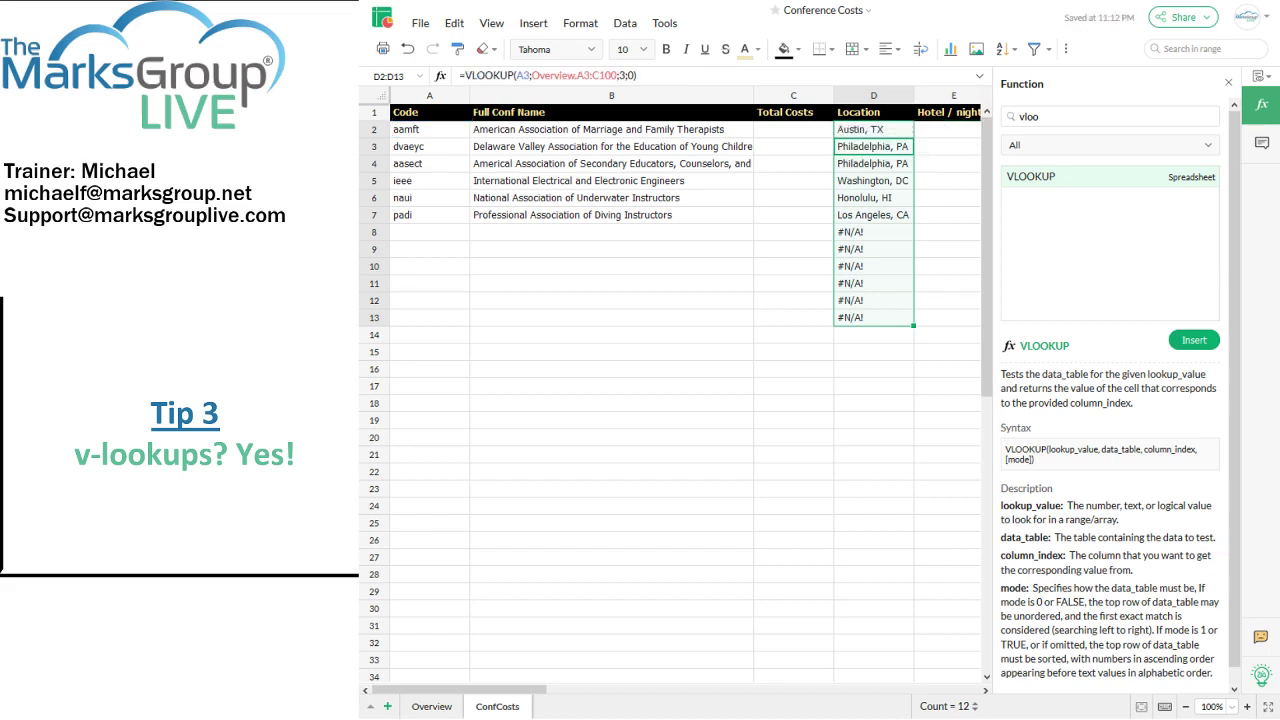
click(868, 131)
drag(912, 137, 914, 666)
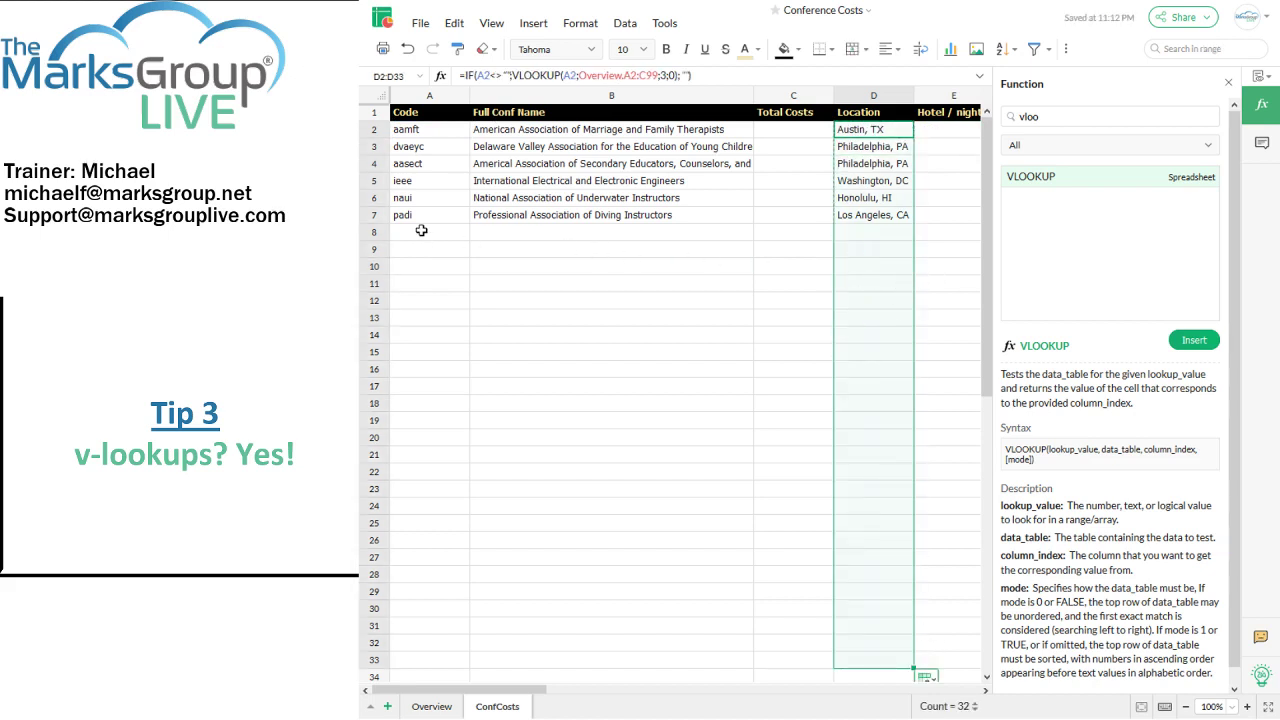
Step: Add Overview row 8: cec, Council for Exceptional Children, Boston, MA
click(433, 706)
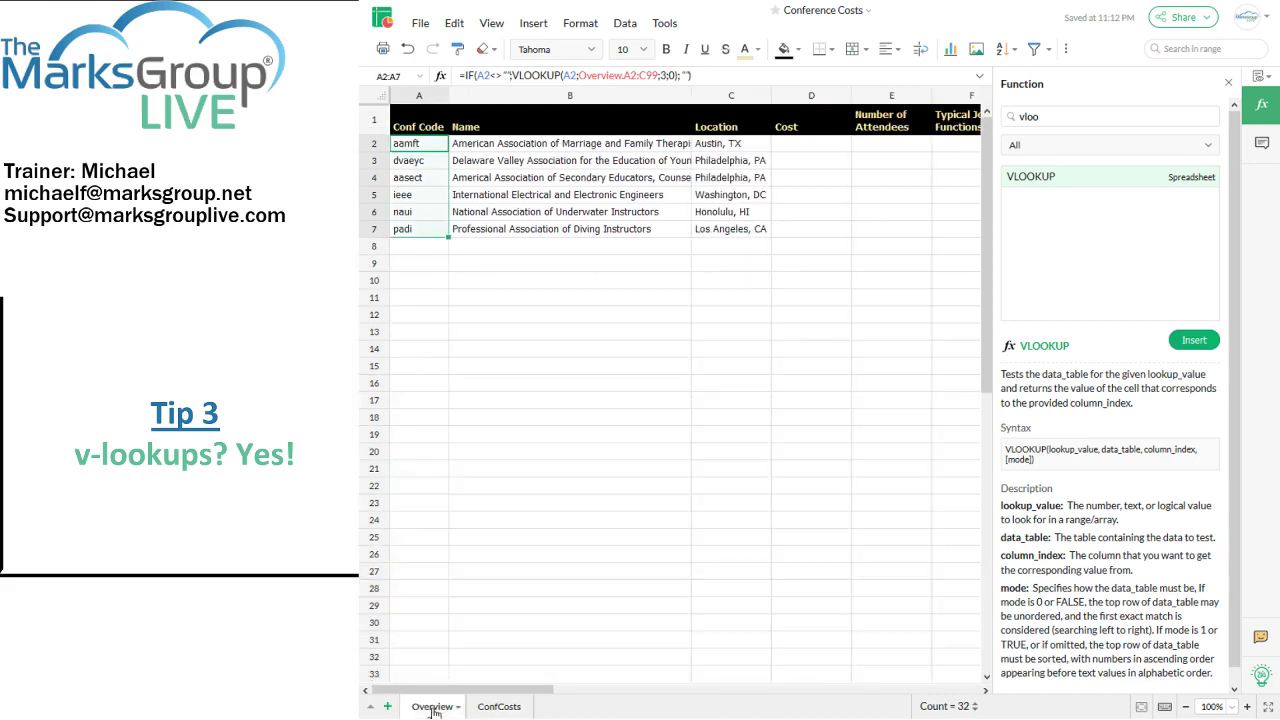
click(409, 246)
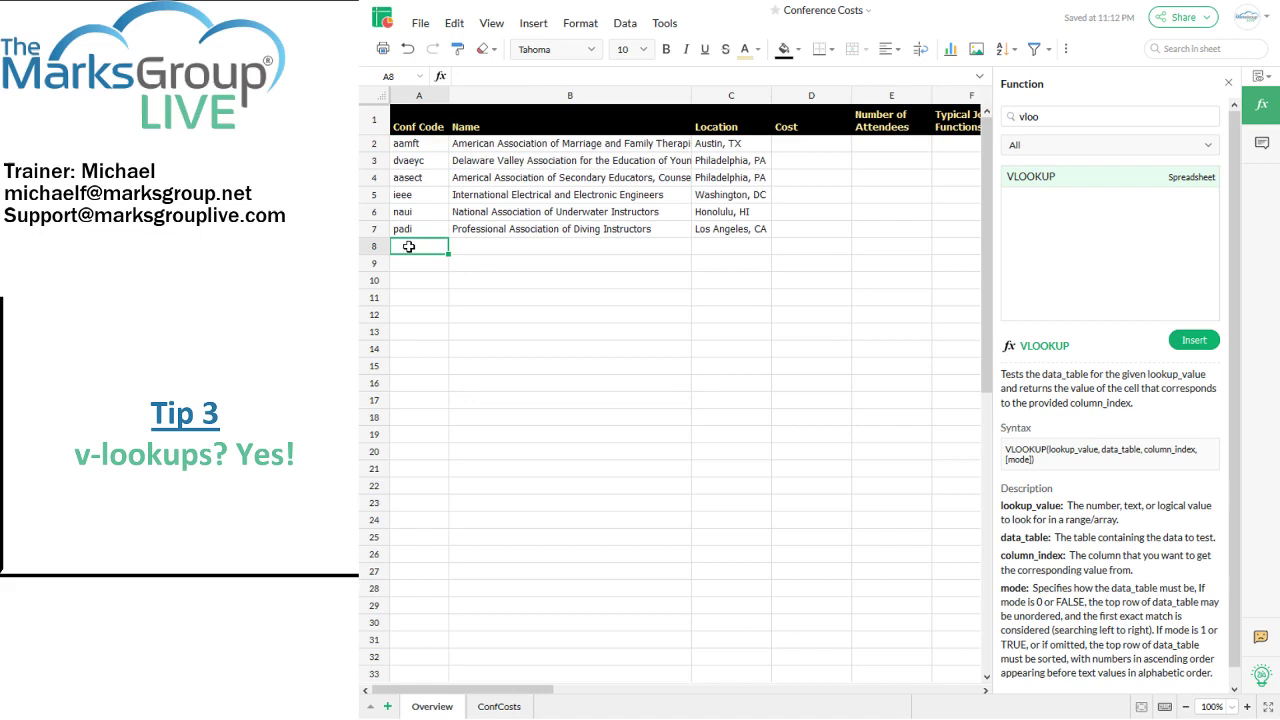
text(cec)
key(Tab)
text(C)
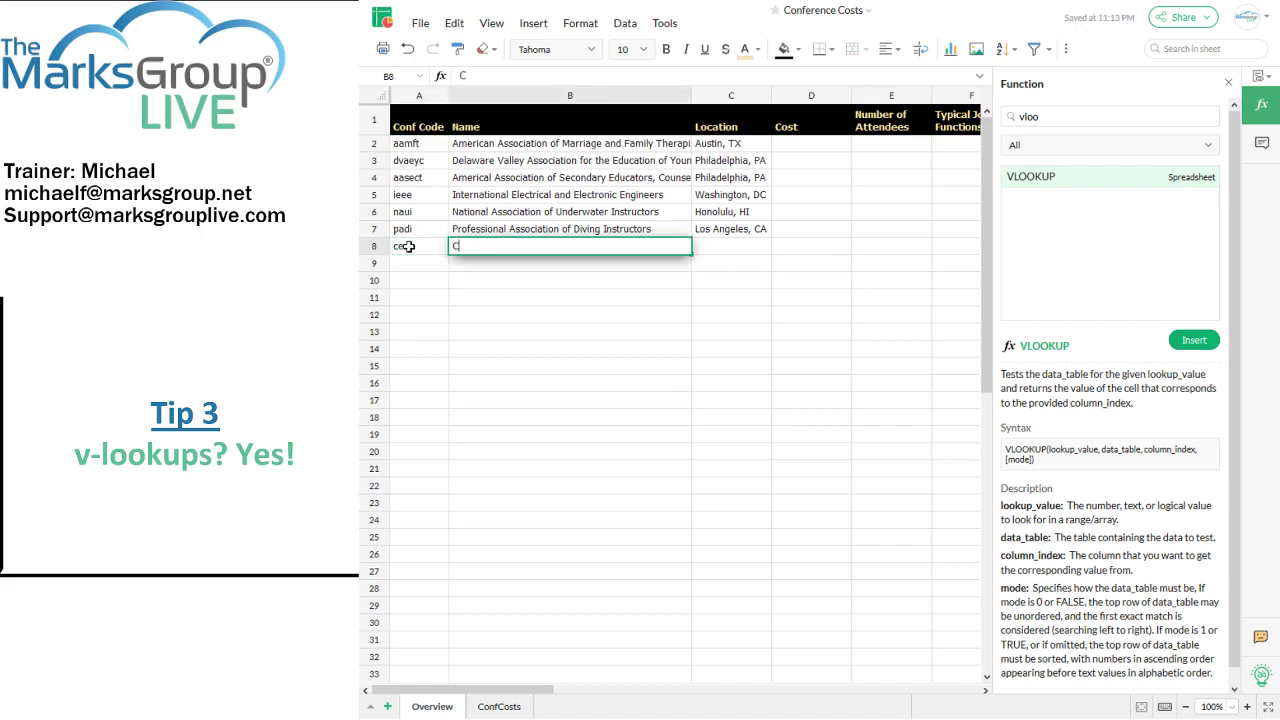
text(ouncil for Exceptiona)
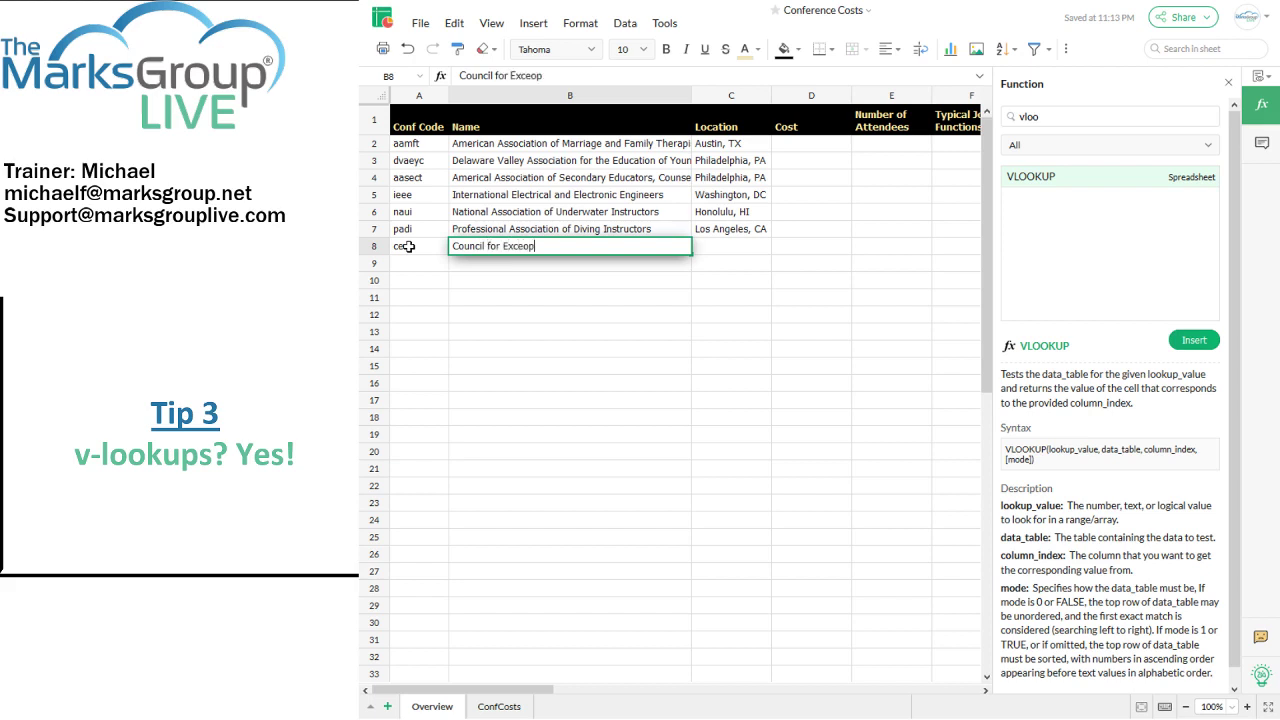
key(BackSpace)
key(BackSpace)
key(BackSpace)
key(BackSpace)
key(BackSpace)
key(BackSpace)
text(ptional Children)
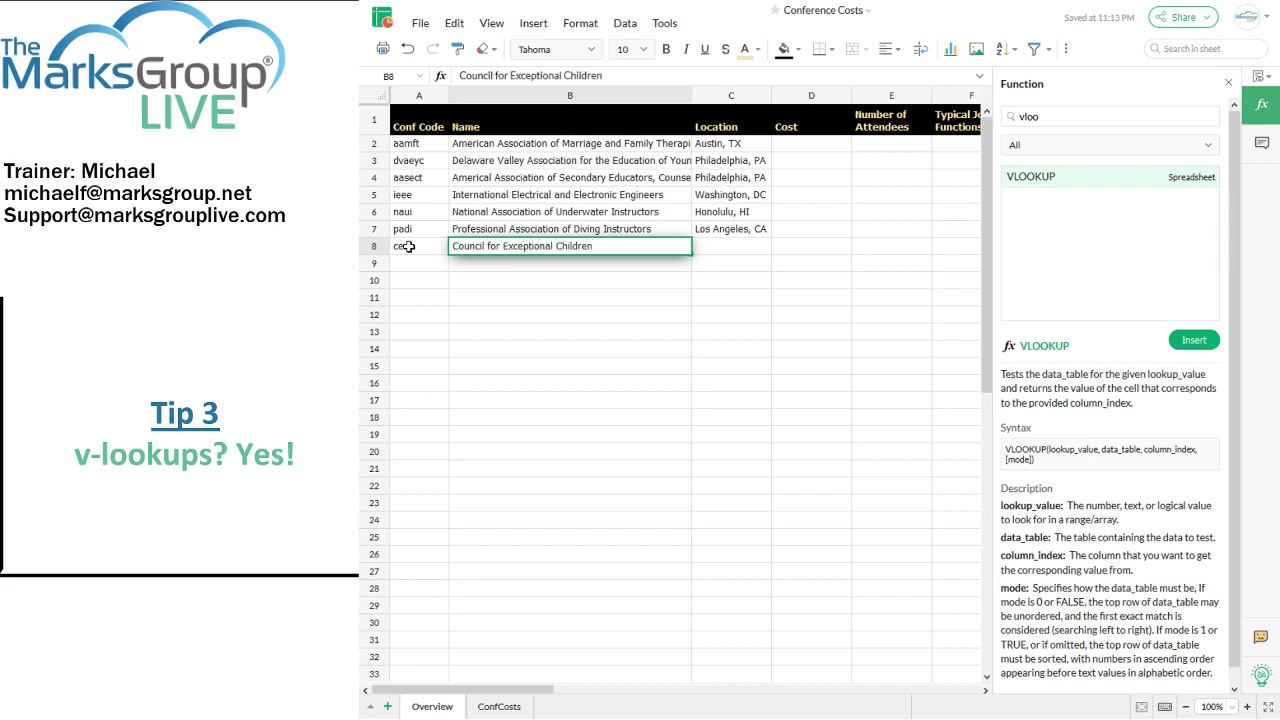
key(Tab)
text(Boston, )
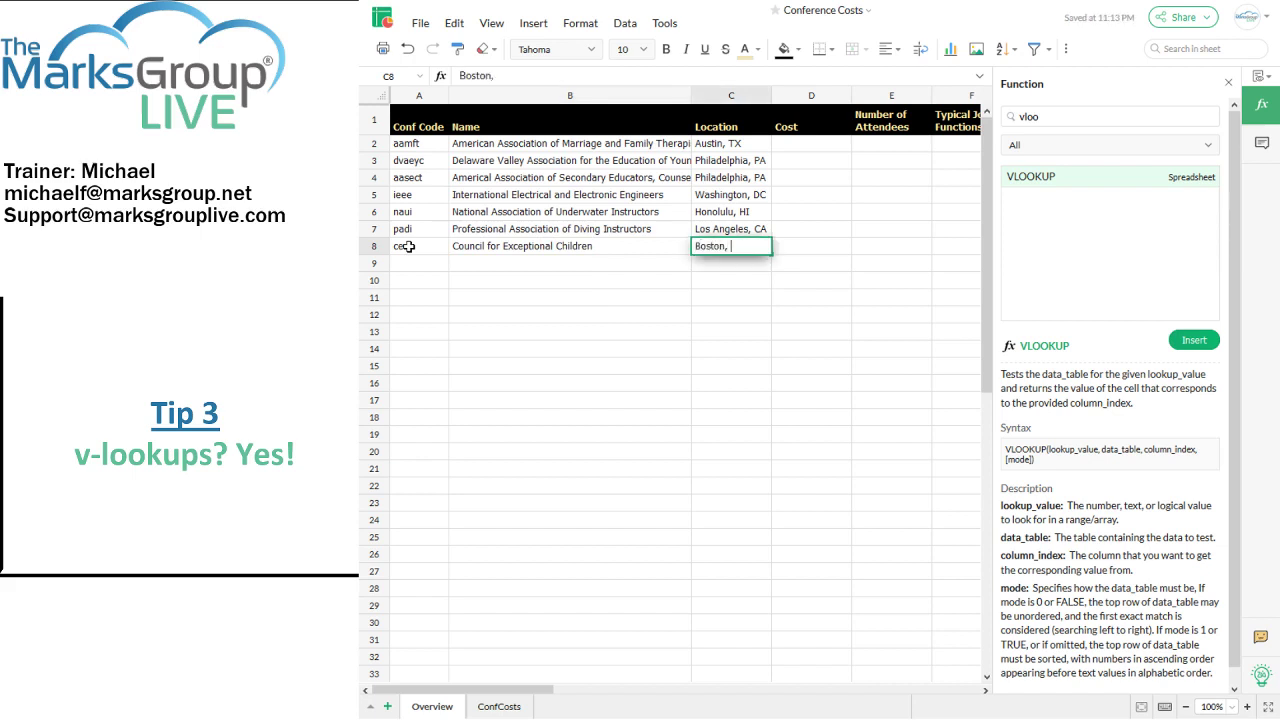
text(MA)
key(Tab)
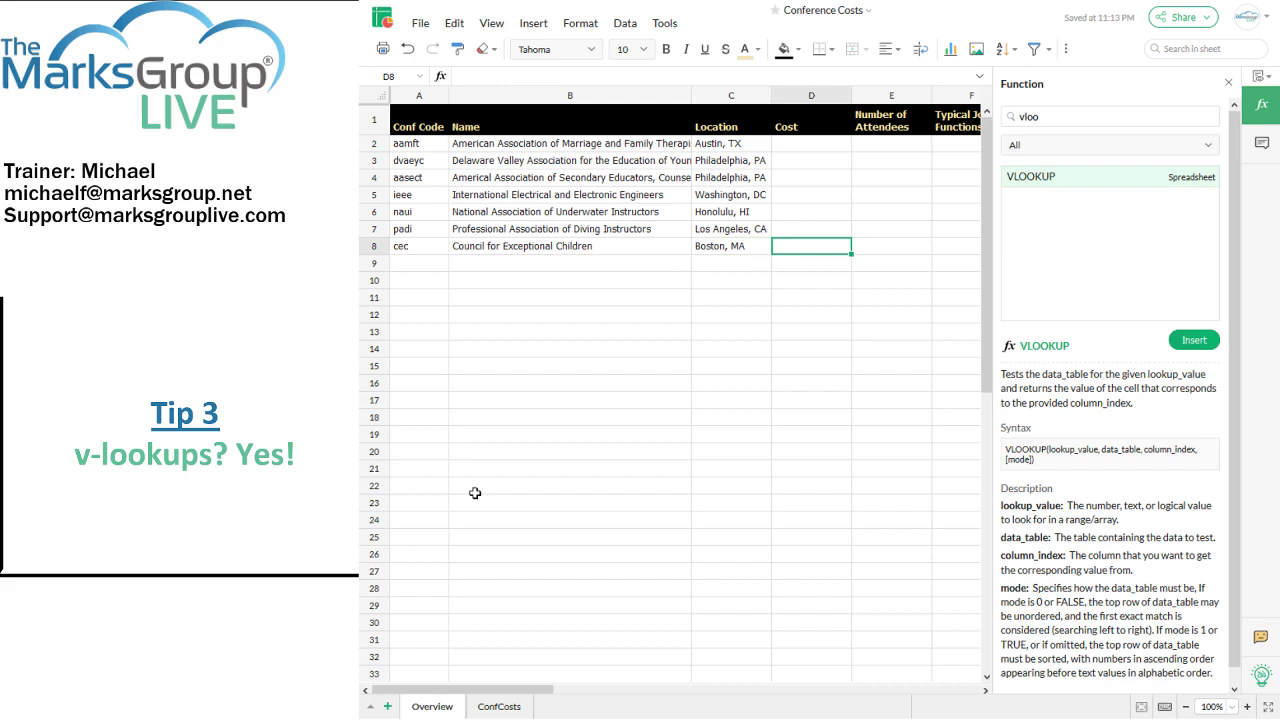
click(492, 710)
Step: Enter code cec in ConfCosts A8 so Council for Exceptional Children and Boston, MA fill in
click(422, 237)
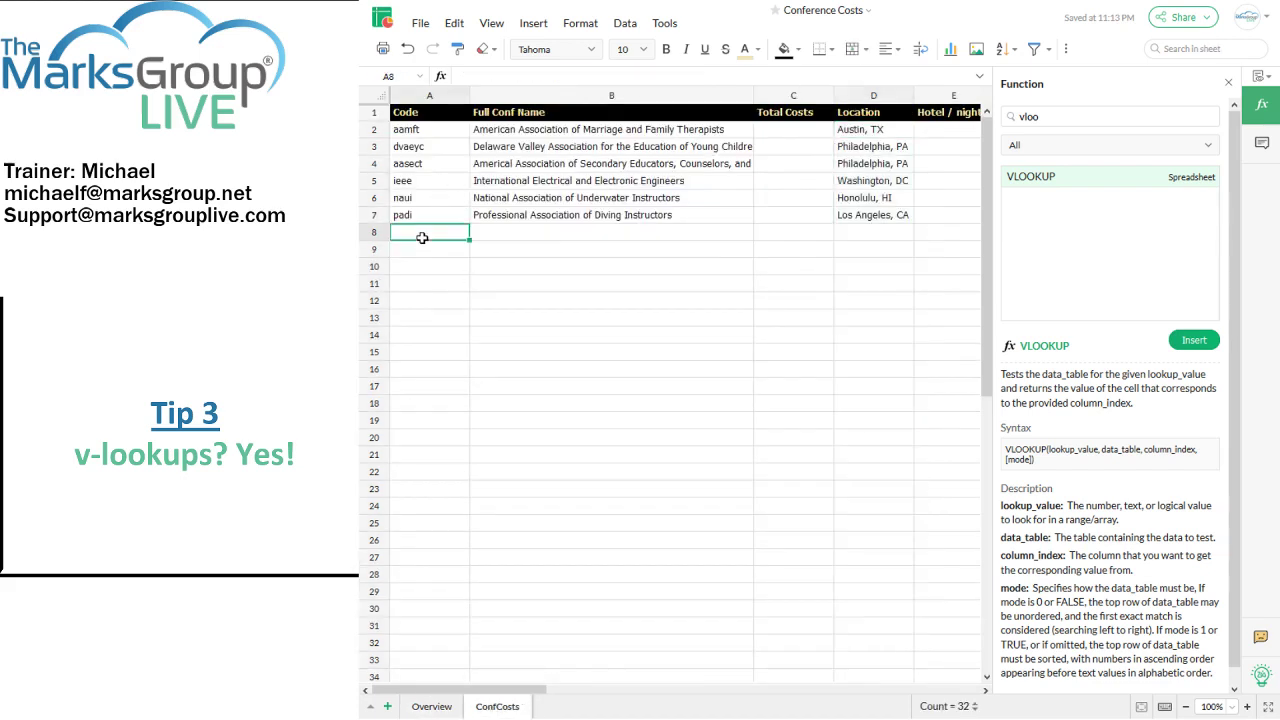
text(cec)
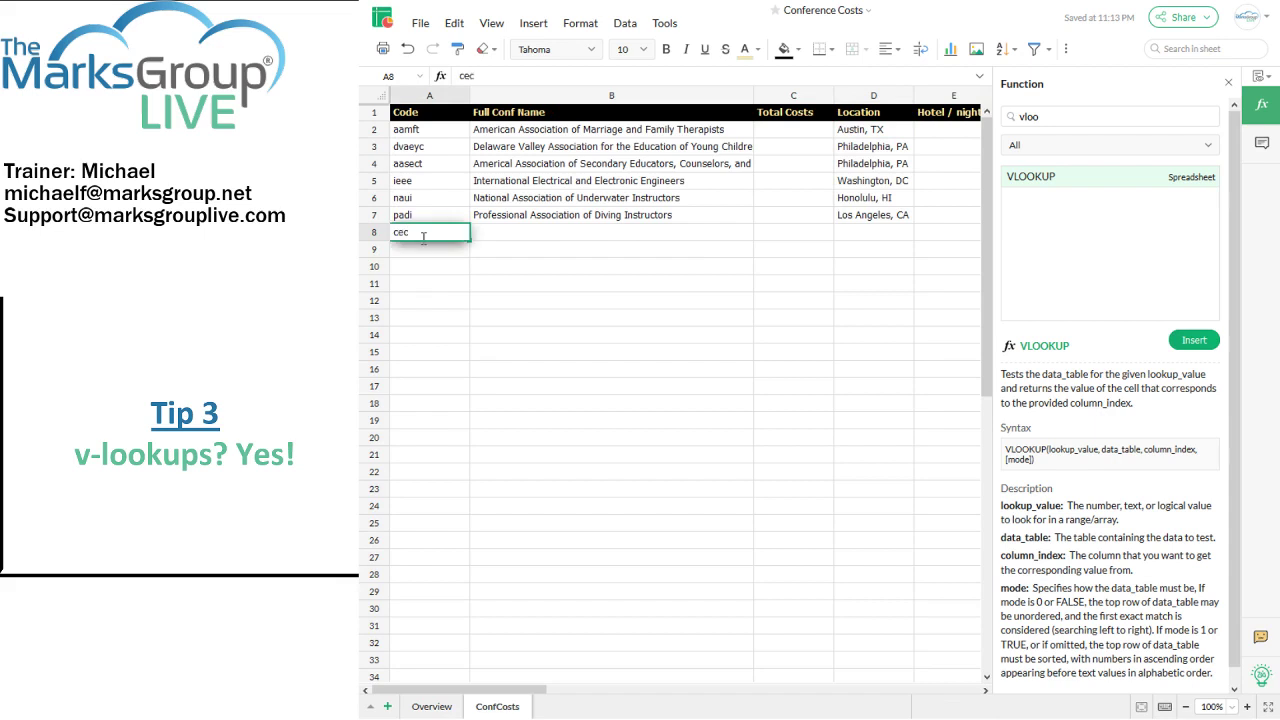
click(479, 233)
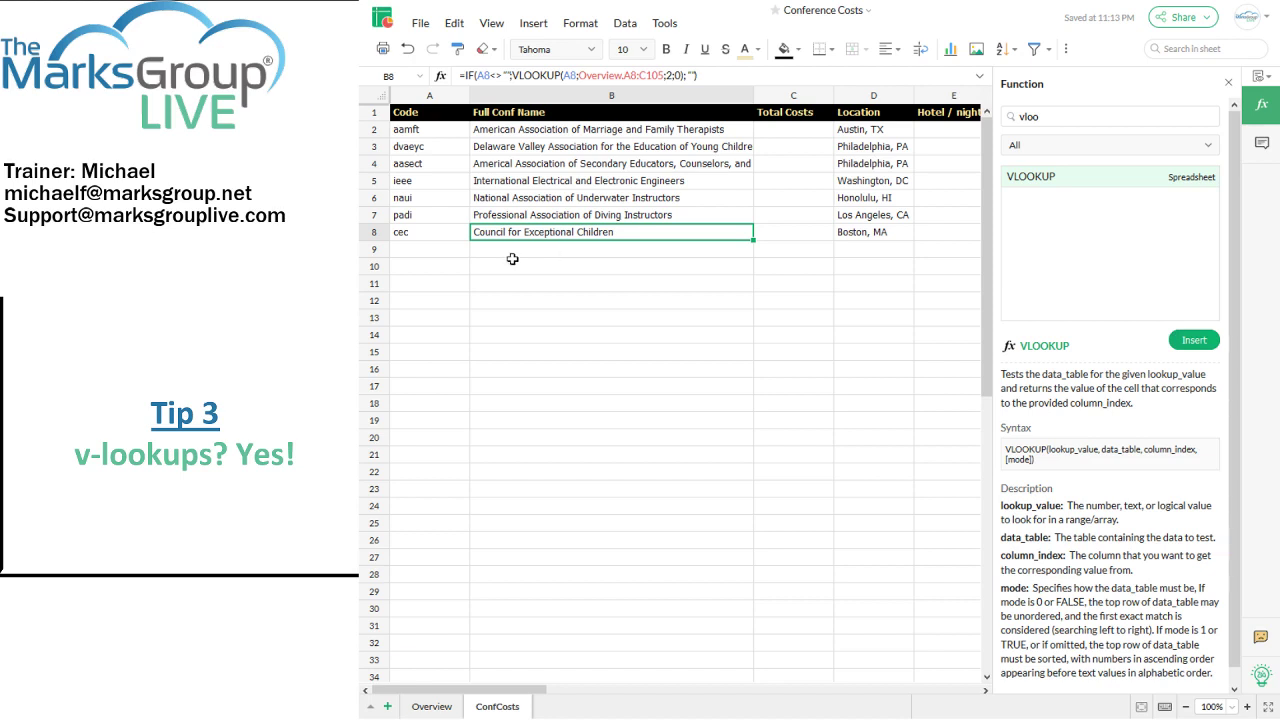
drag(526, 690, 595, 691)
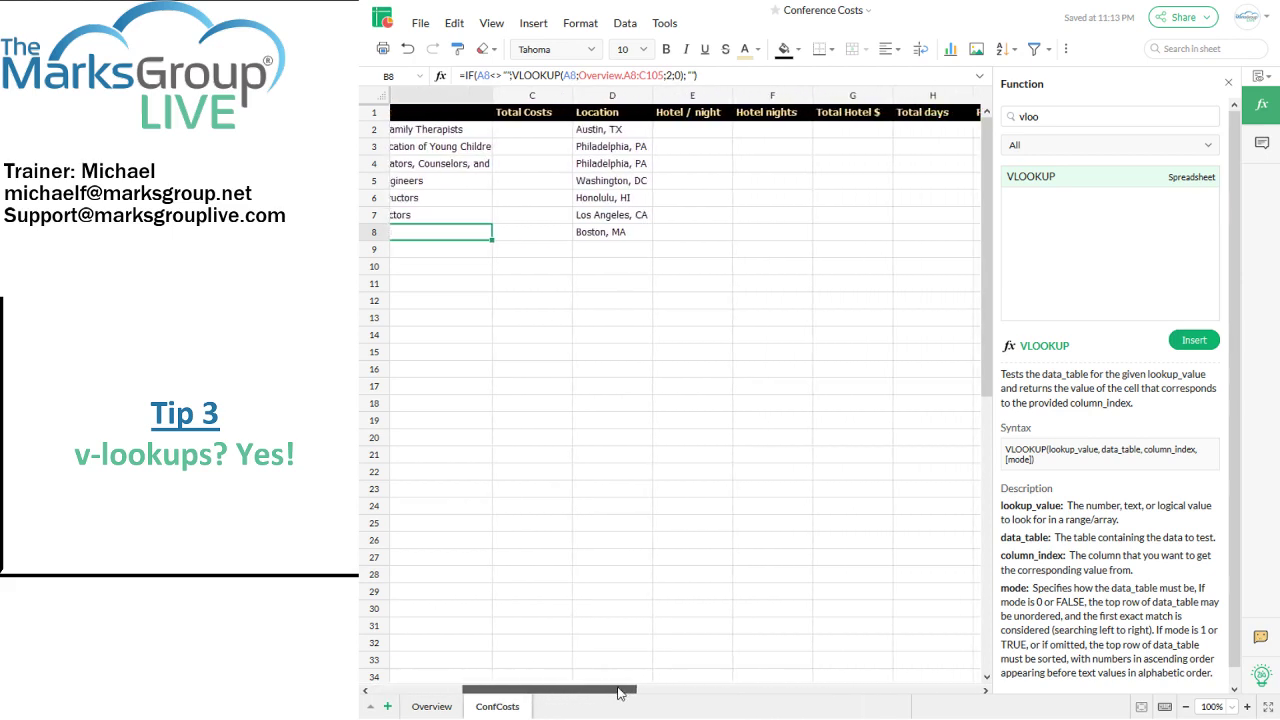
click(697, 131)
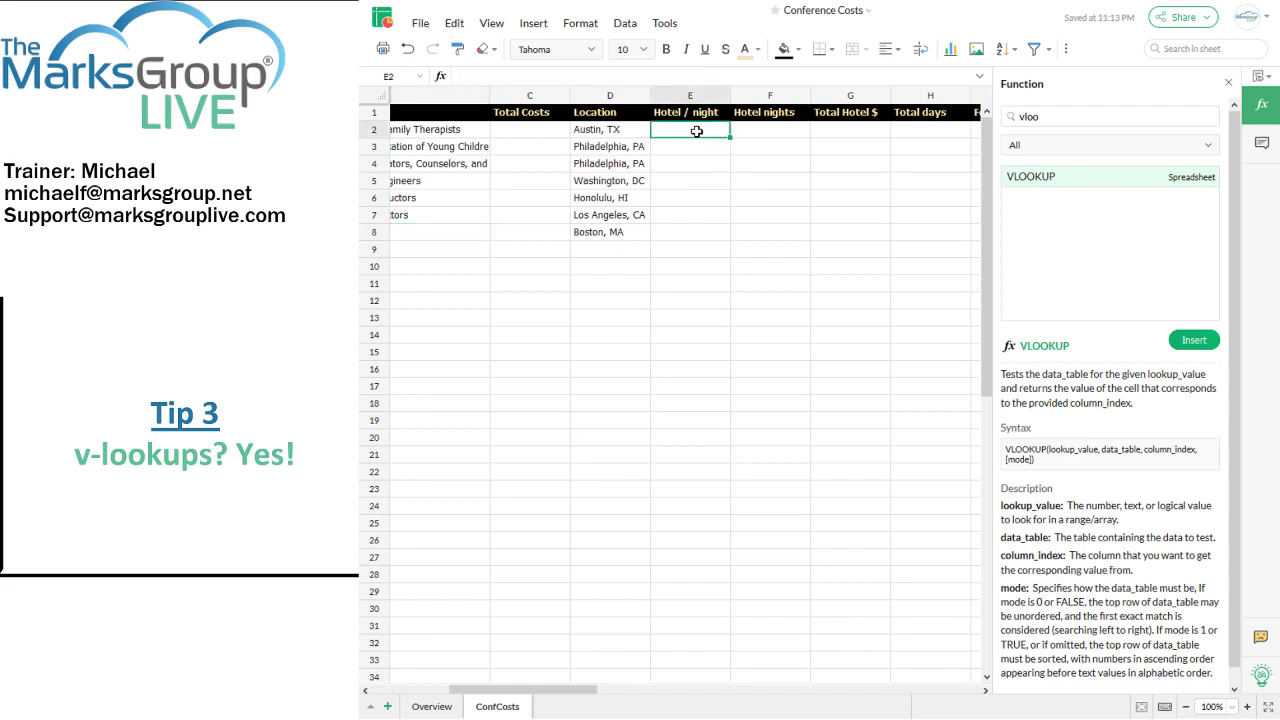
Step: Give Austin a hotel rate of 100 for 4 nights with Total Hotel $ =e2*f2 (400)
text(100)
key(Tab)
text(4)
key(Tab)
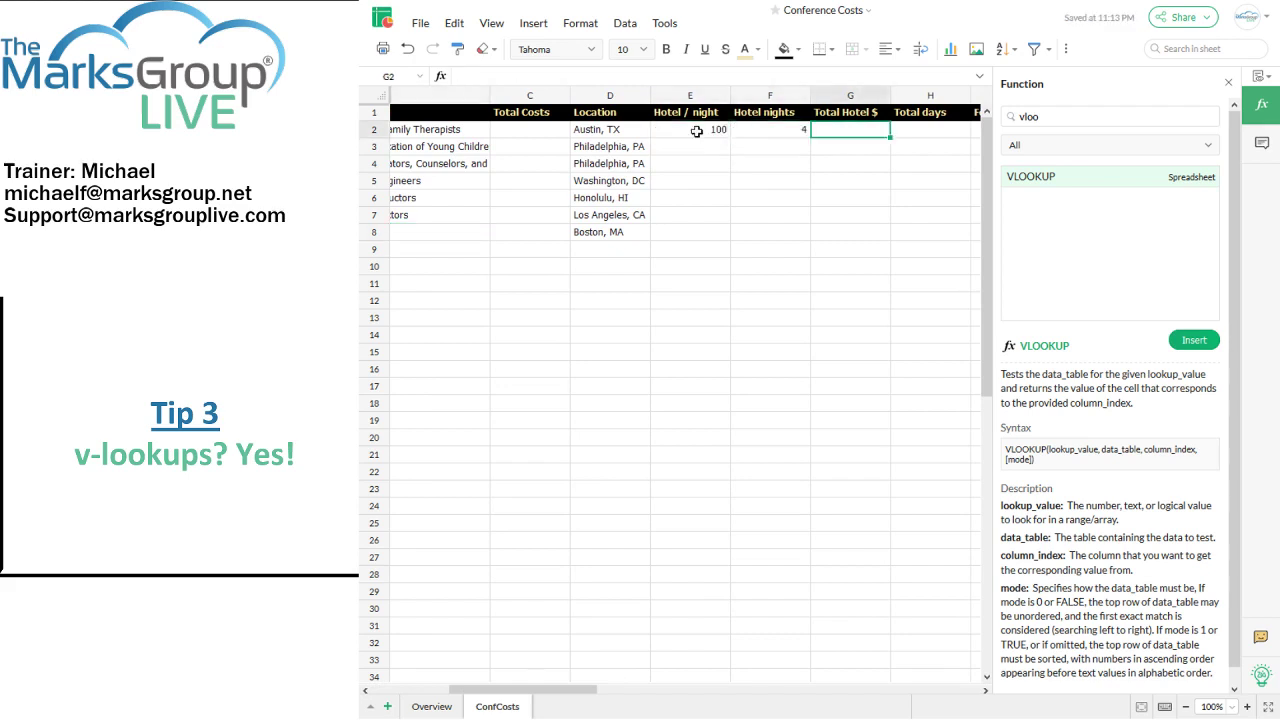
text(=)
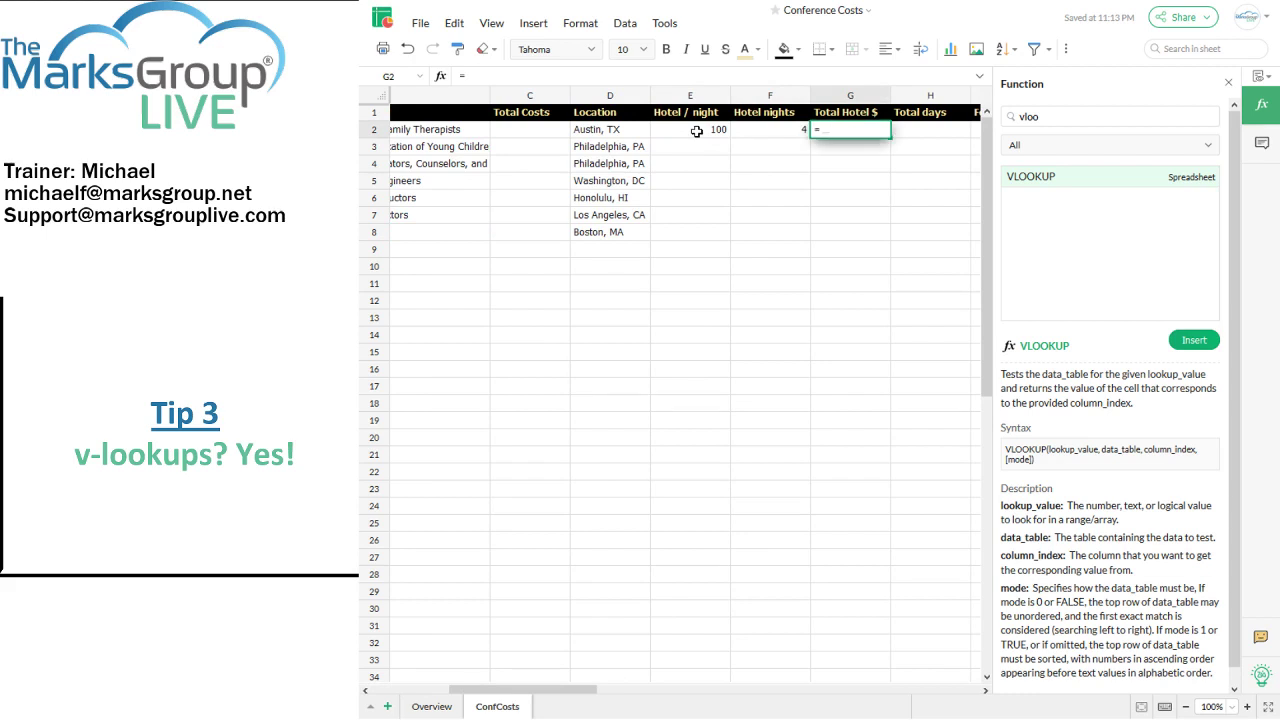
text(e2*f2)
key(Return)
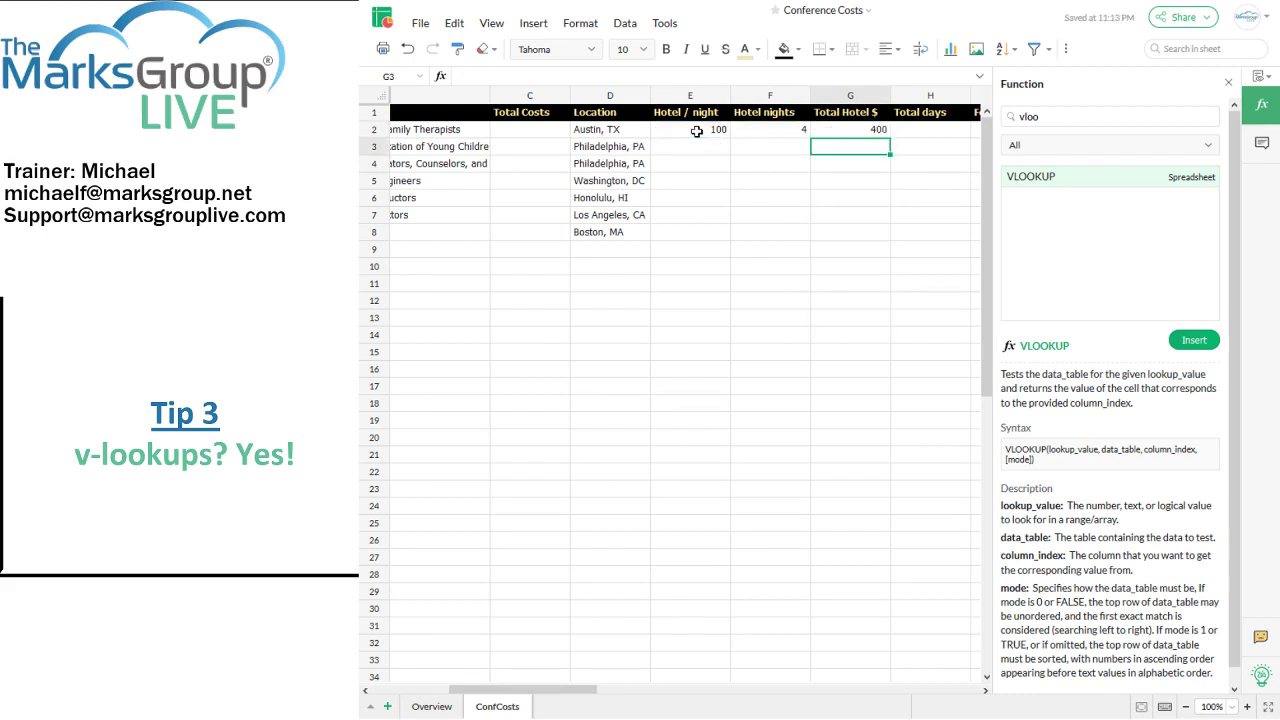
click(1228, 88)
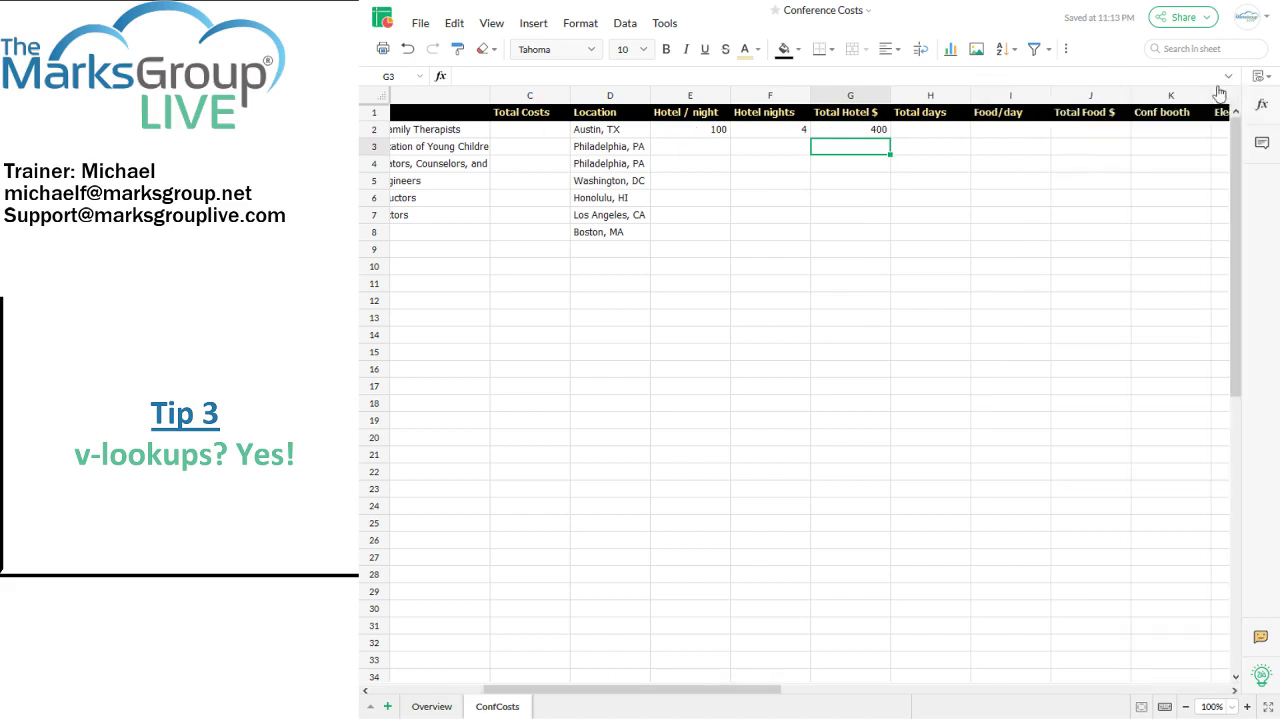
Step: Start a SUM formula in C2 adding Total Hotel $ (G2) and Total Food $ (J2)
click(549, 131)
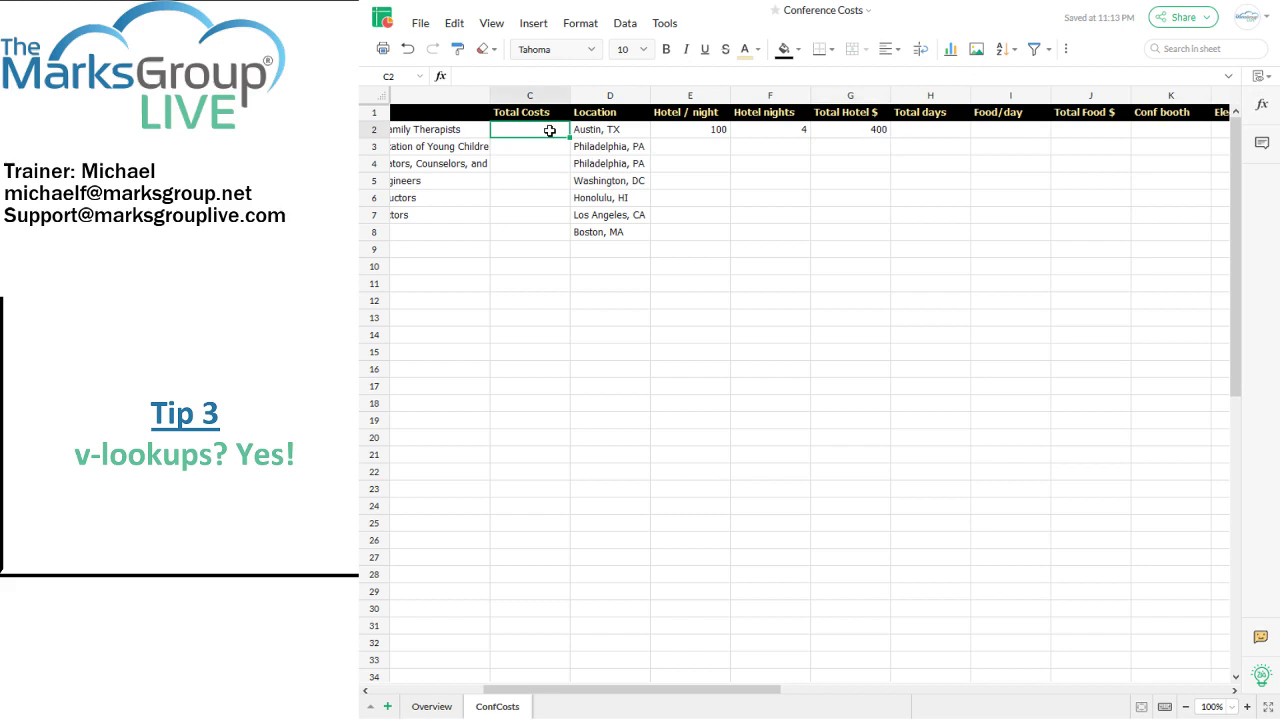
text(=sum)
key(Tab)
click(846, 131)
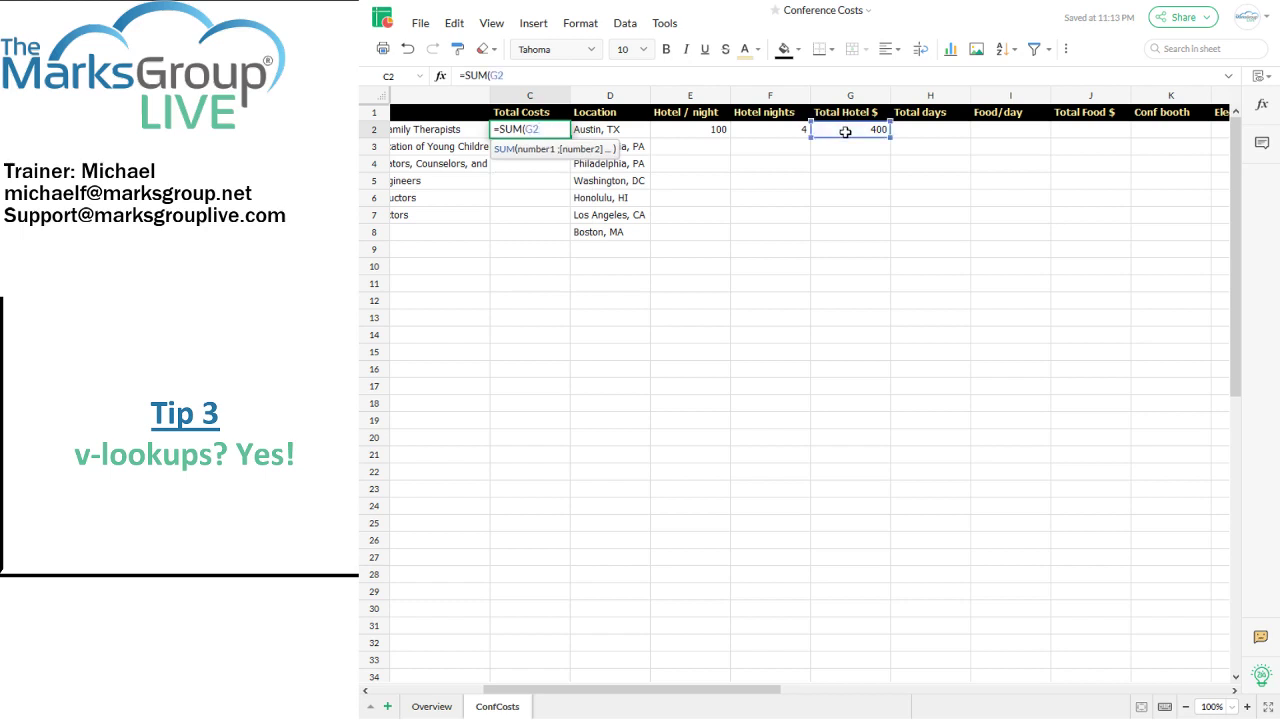
text(,)
click(1073, 129)
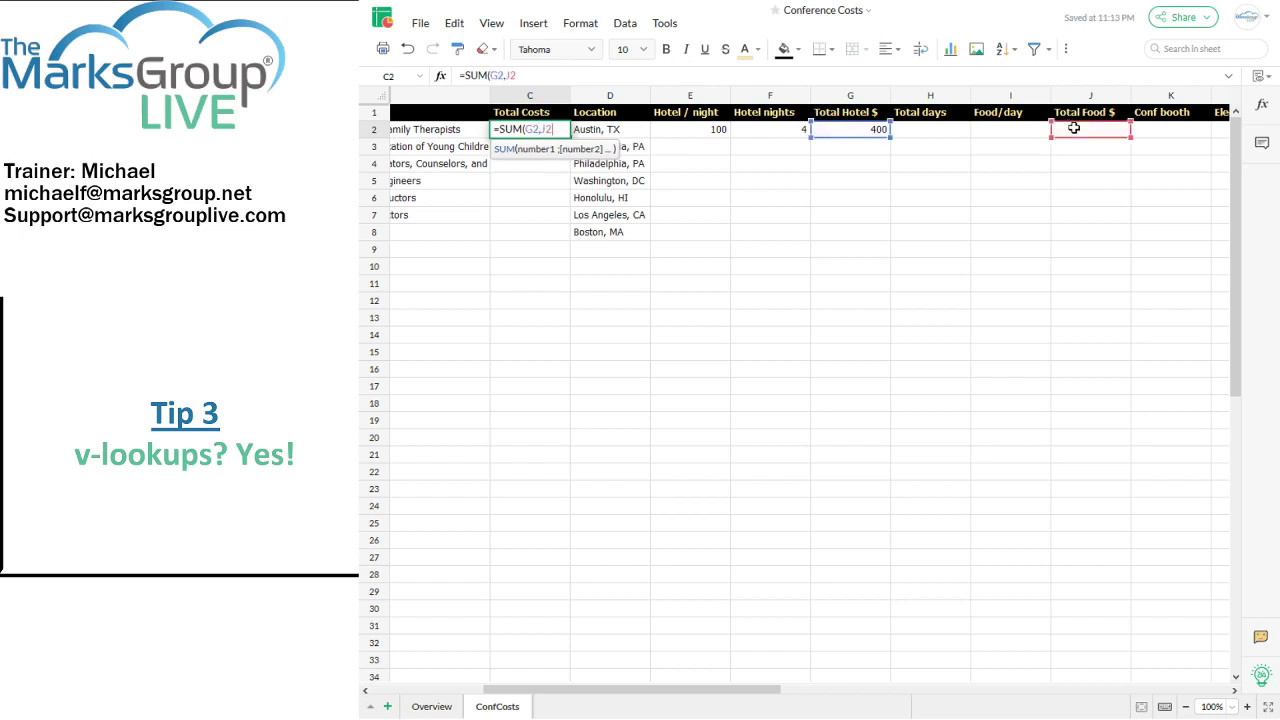
text(,)
Step: Add the booth, Electrical and Wifi costs (K2, L2, M2) to the sum and commit it
click(1152, 128)
text(,)
click(1216, 130)
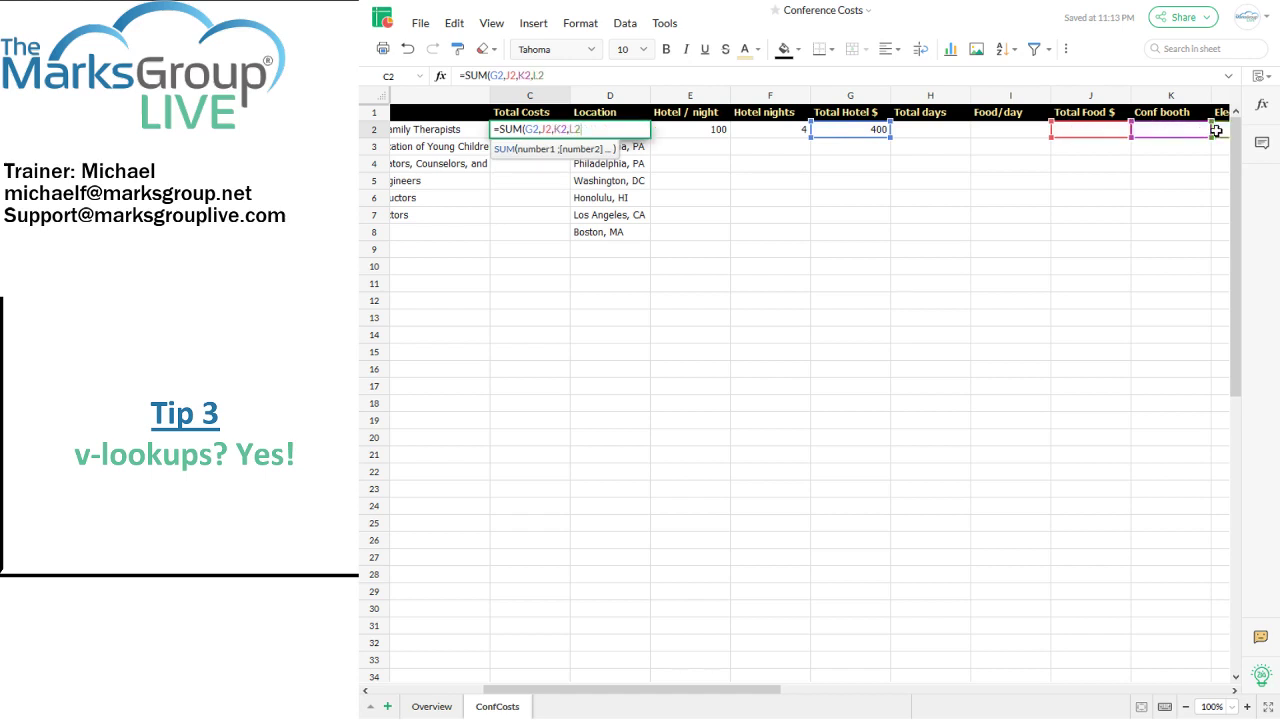
drag(717, 689, 777, 686)
click(1183, 131)
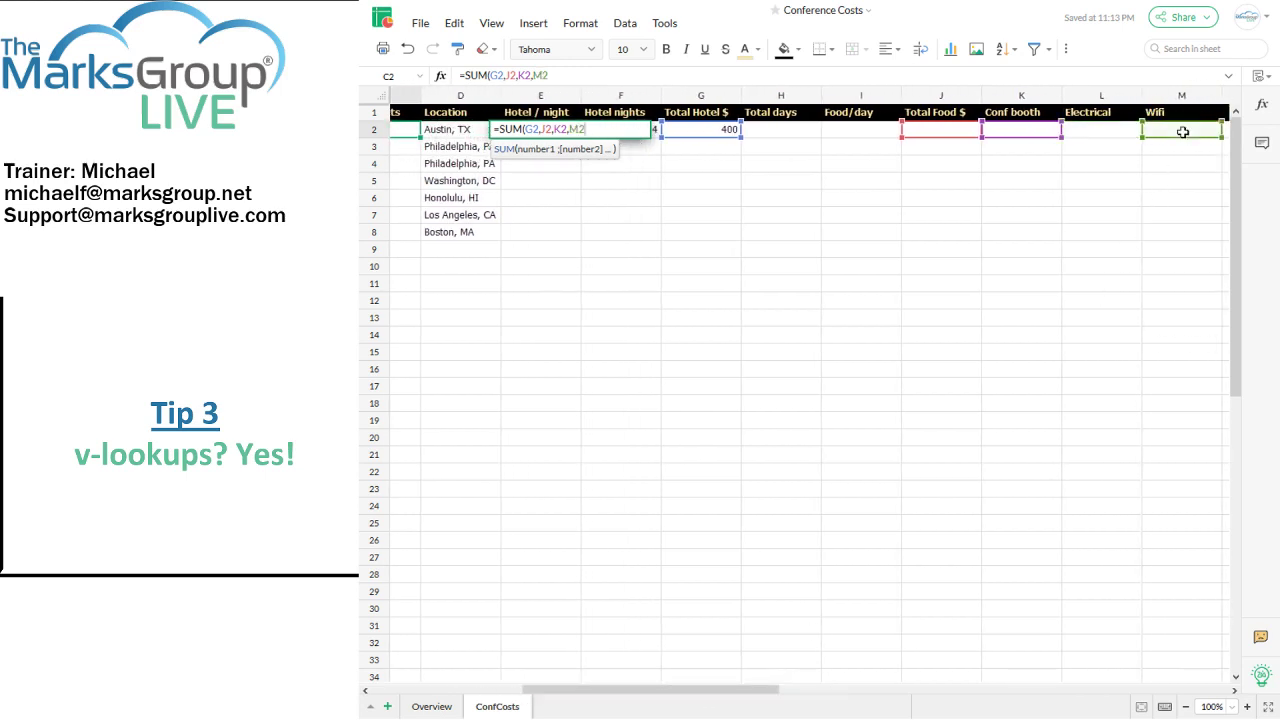
click(1134, 132)
text(,)
click(1176, 129)
key(Return)
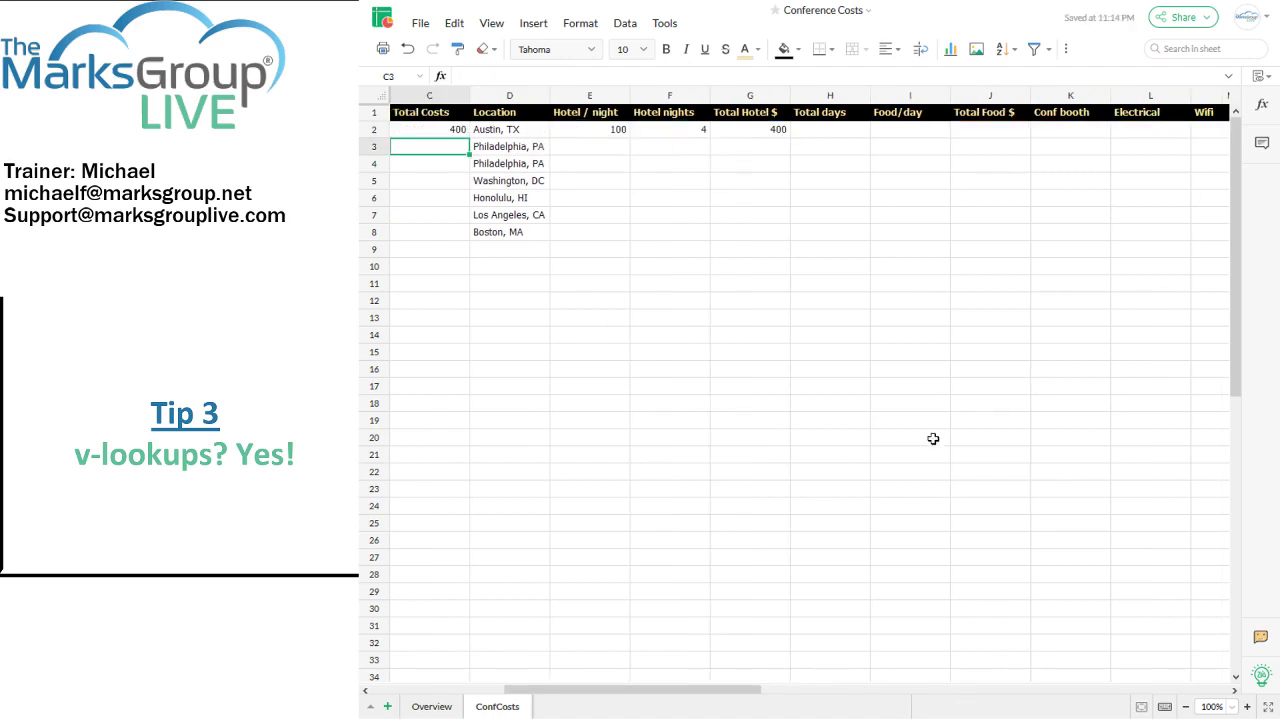
Step: Enter 6 total days and 15 food per day, with Total Food $ as =h2*i2
click(840, 131)
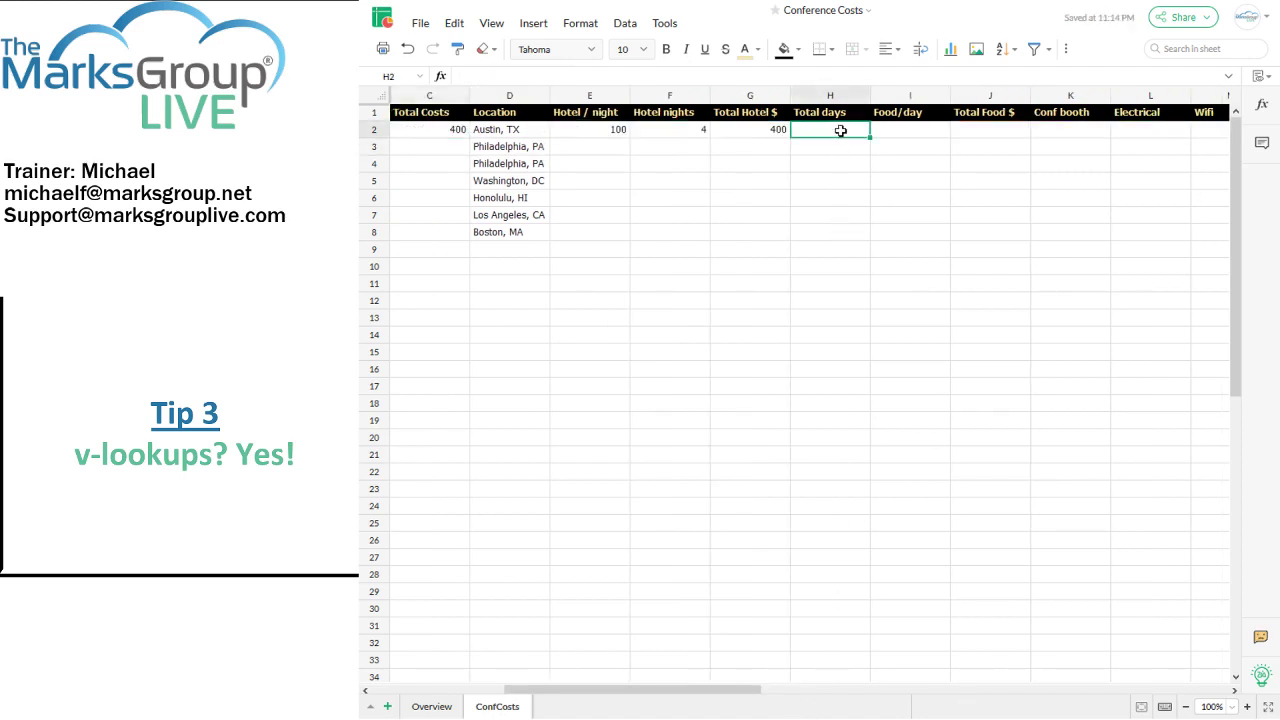
text(6)
key(Tab)
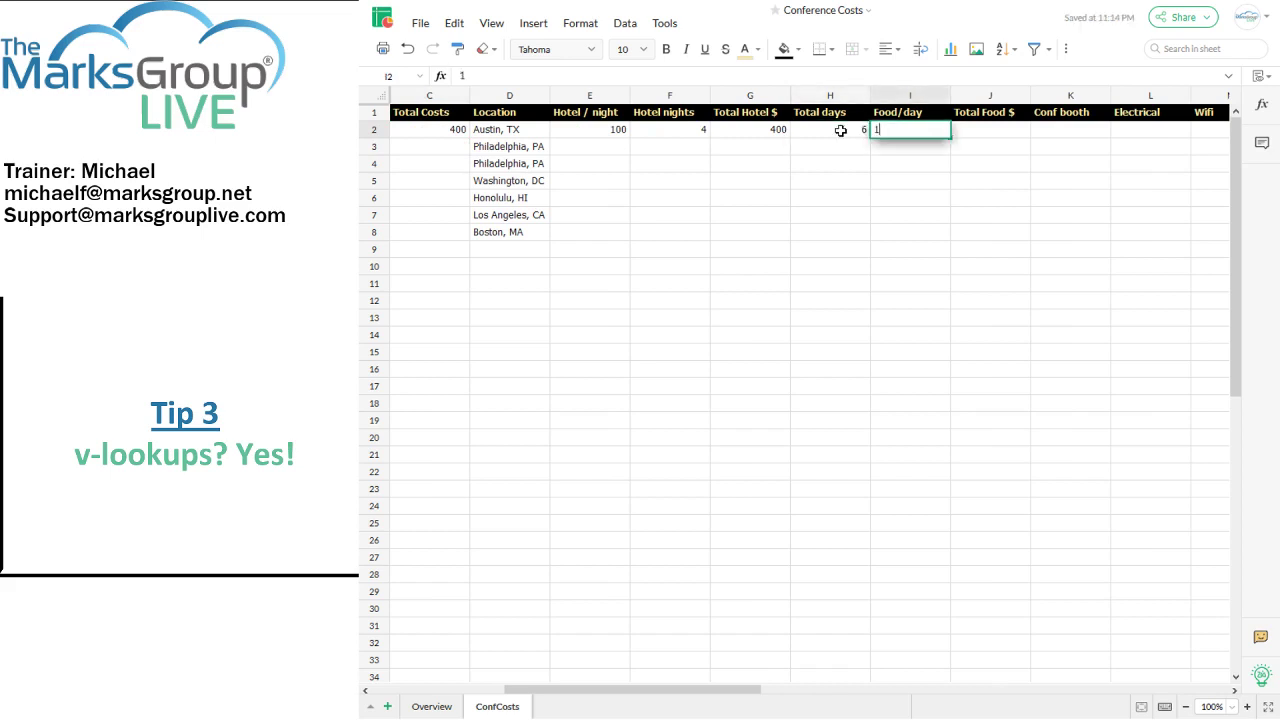
text(15)
key(Tab)
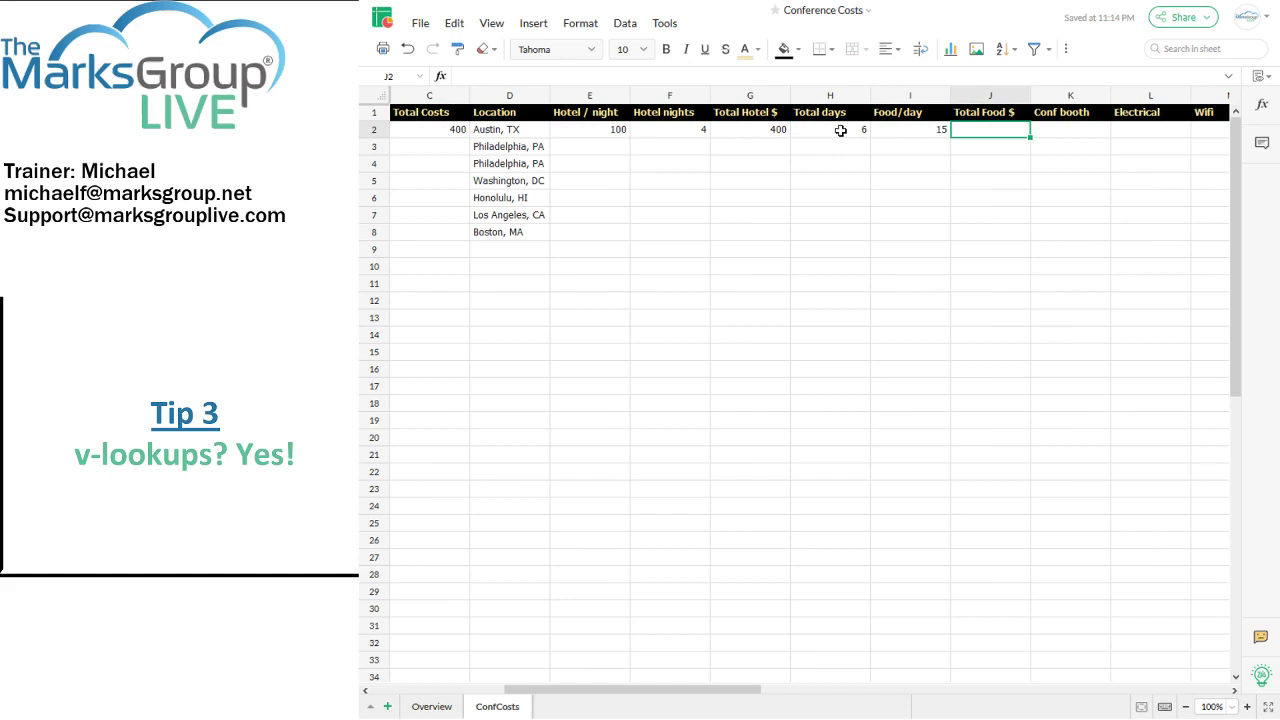
text(=h2*i2)
key(Tab)
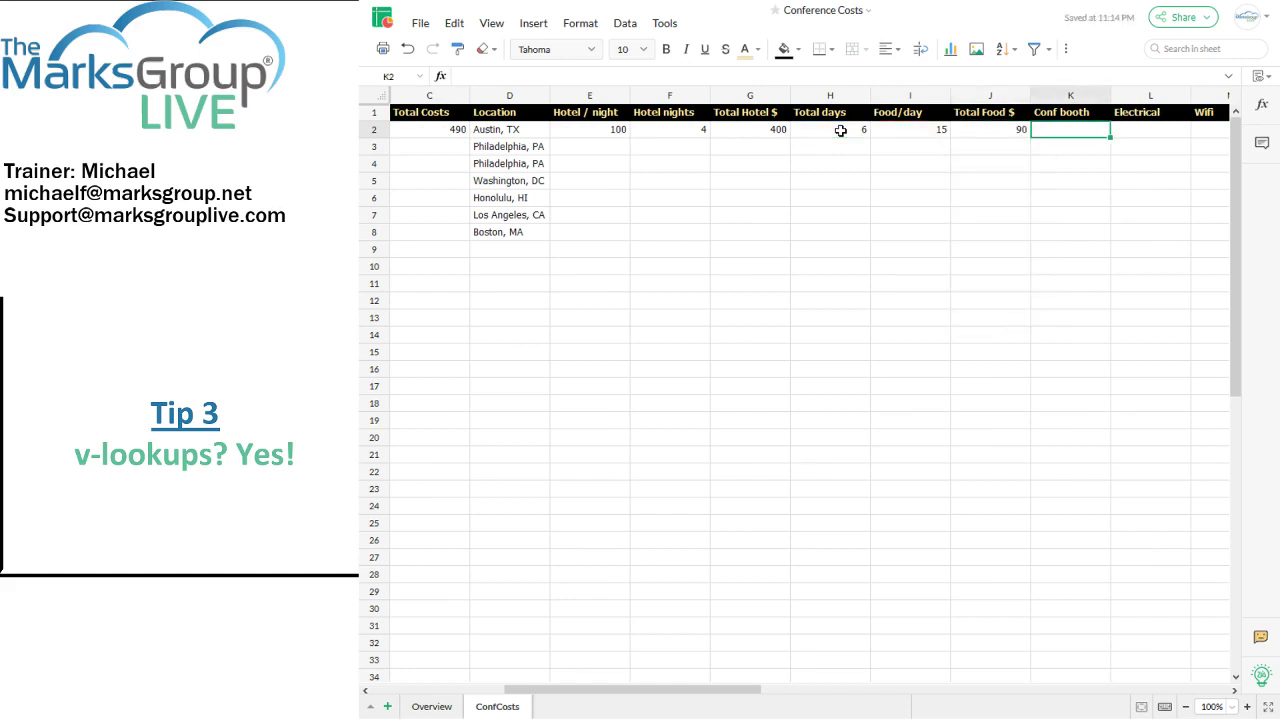
Step: Enter booth cost 1500, Electrical 150 and Wifi 250, returning to Total Costs C2
text(1500)
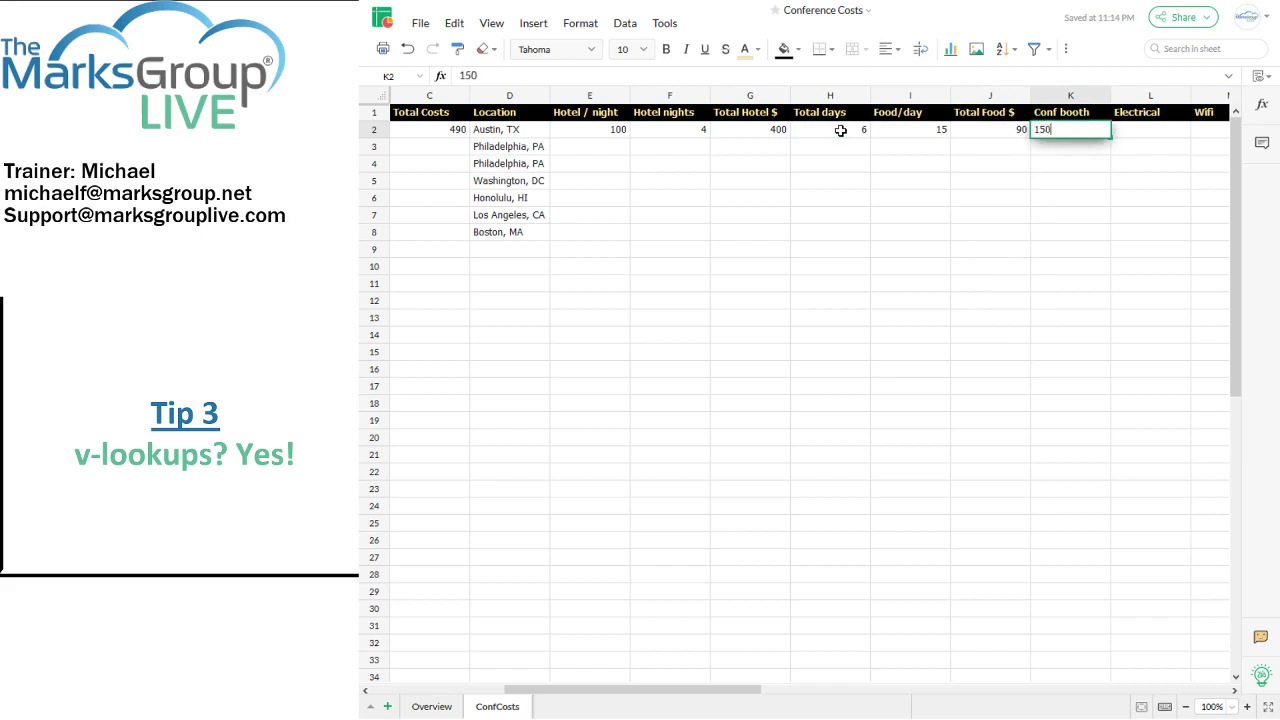
key(Tab)
text(150)
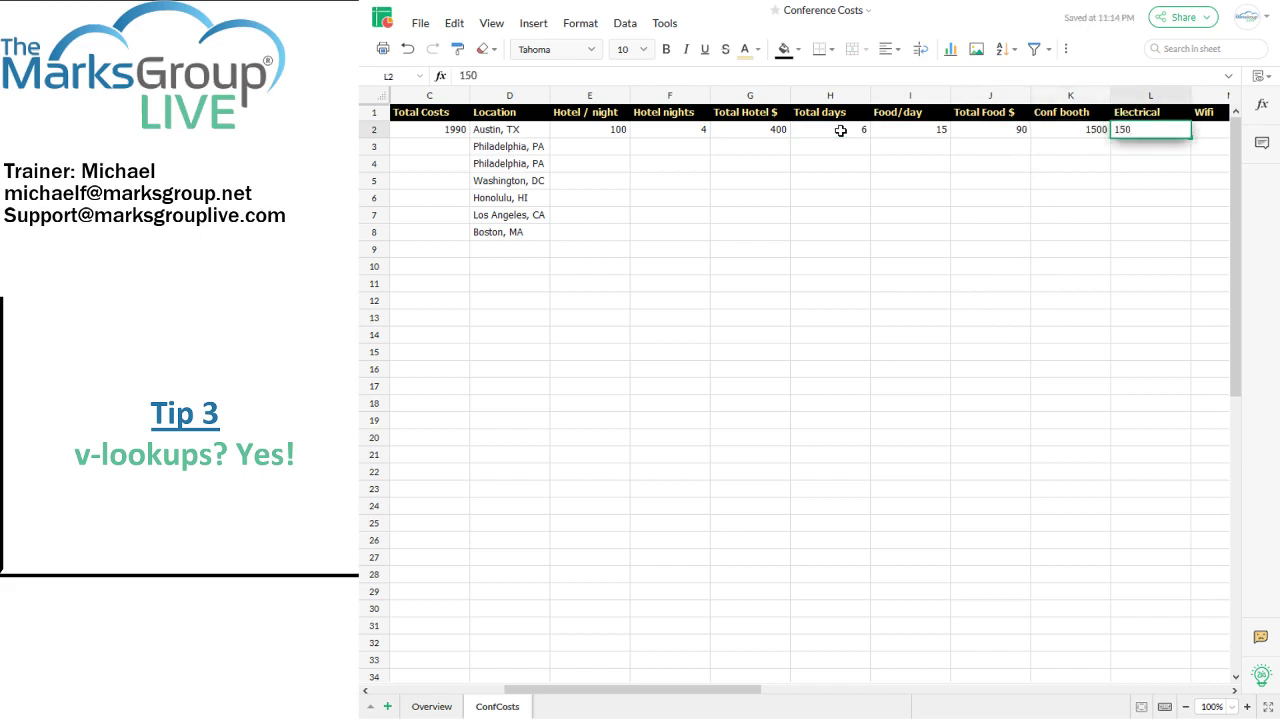
key(Tab)
text(250)
key(Tab)
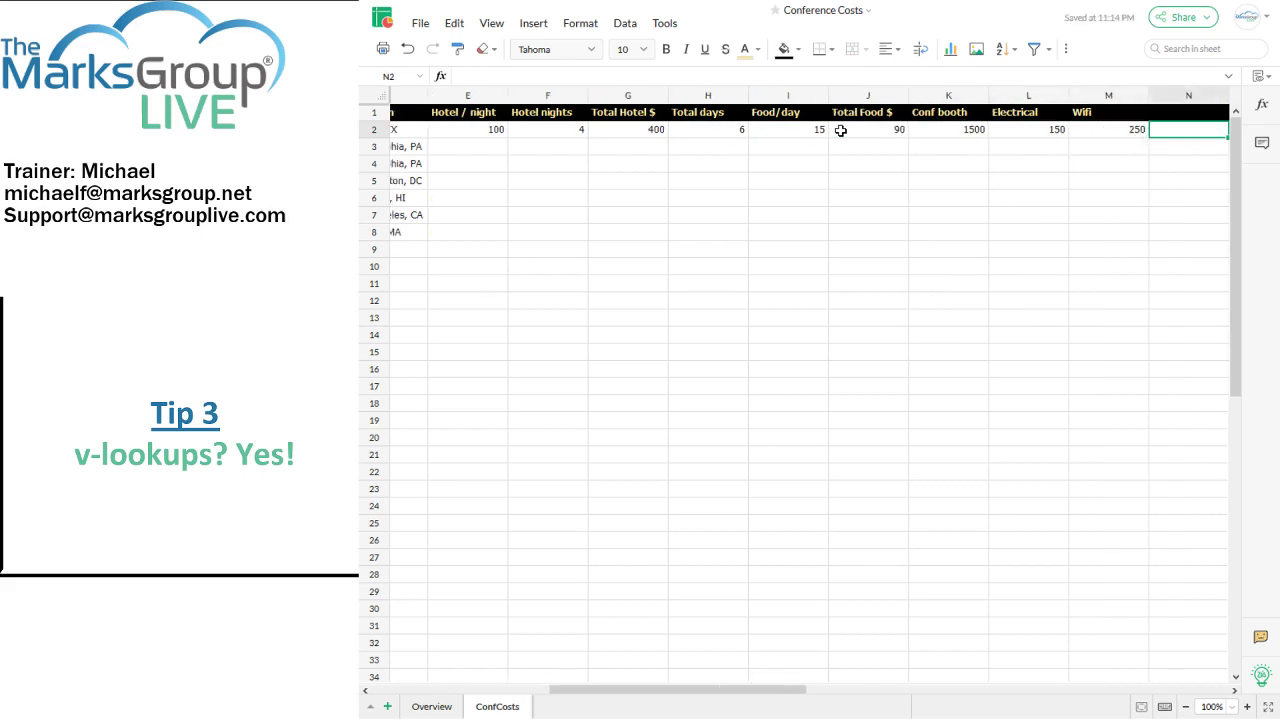
key(Left)
key(Left)
key(Left)
key(Left)
key(Left)
key(Left)
key(Left)
key(Left)
key(Left)
key(Left)
key(Left)
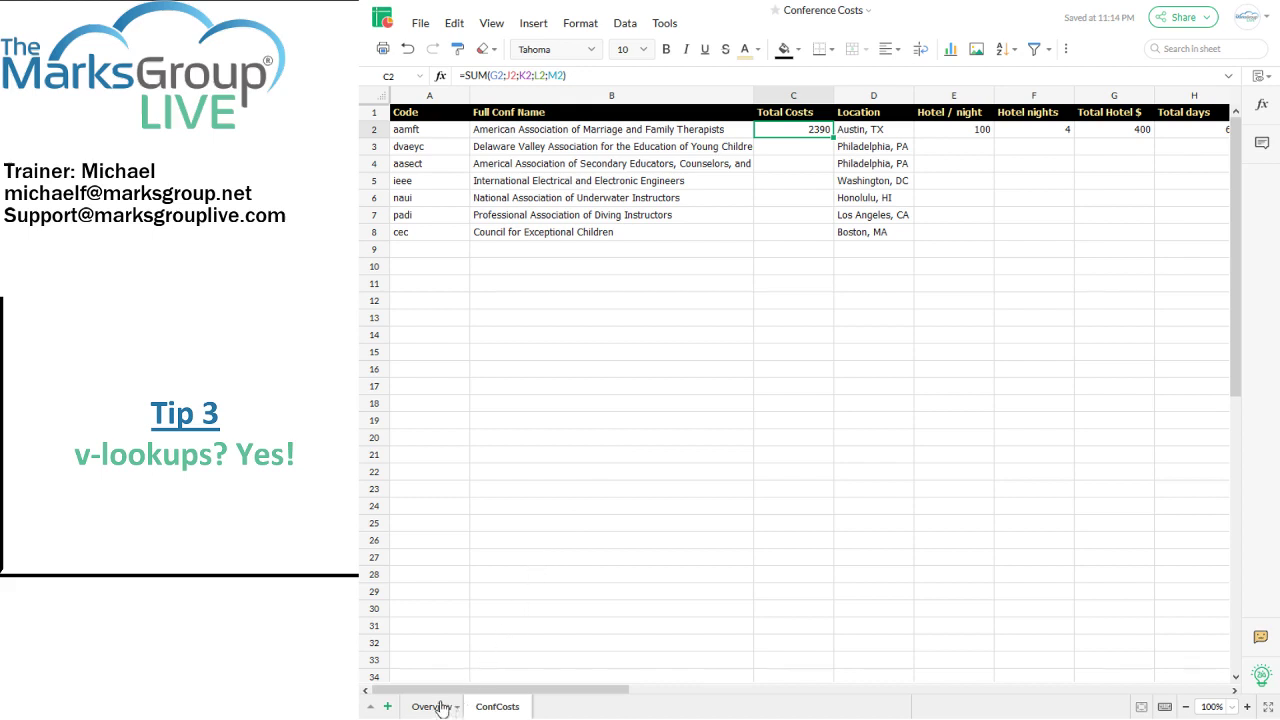
Step: On Overview D2, begin typing =IF(a2<>"",vlookup(a2,ConfCosts.a2: as the Cost formula
click(431, 706)
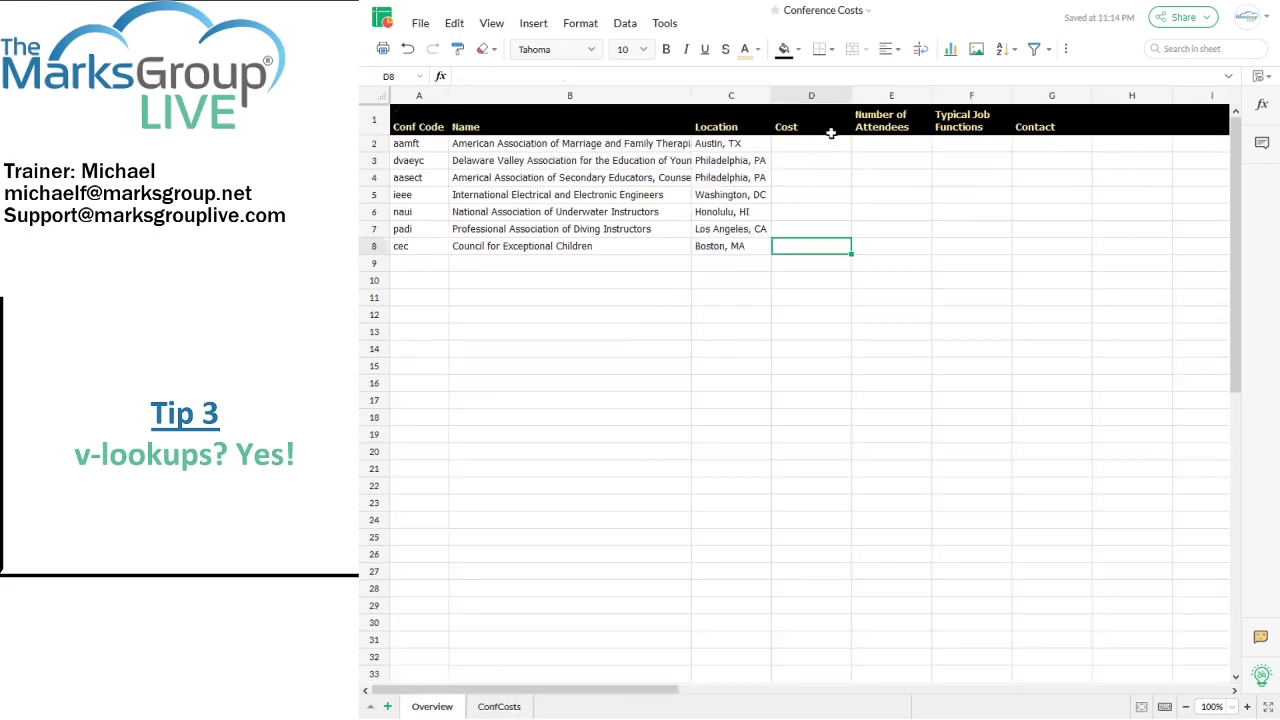
click(815, 148)
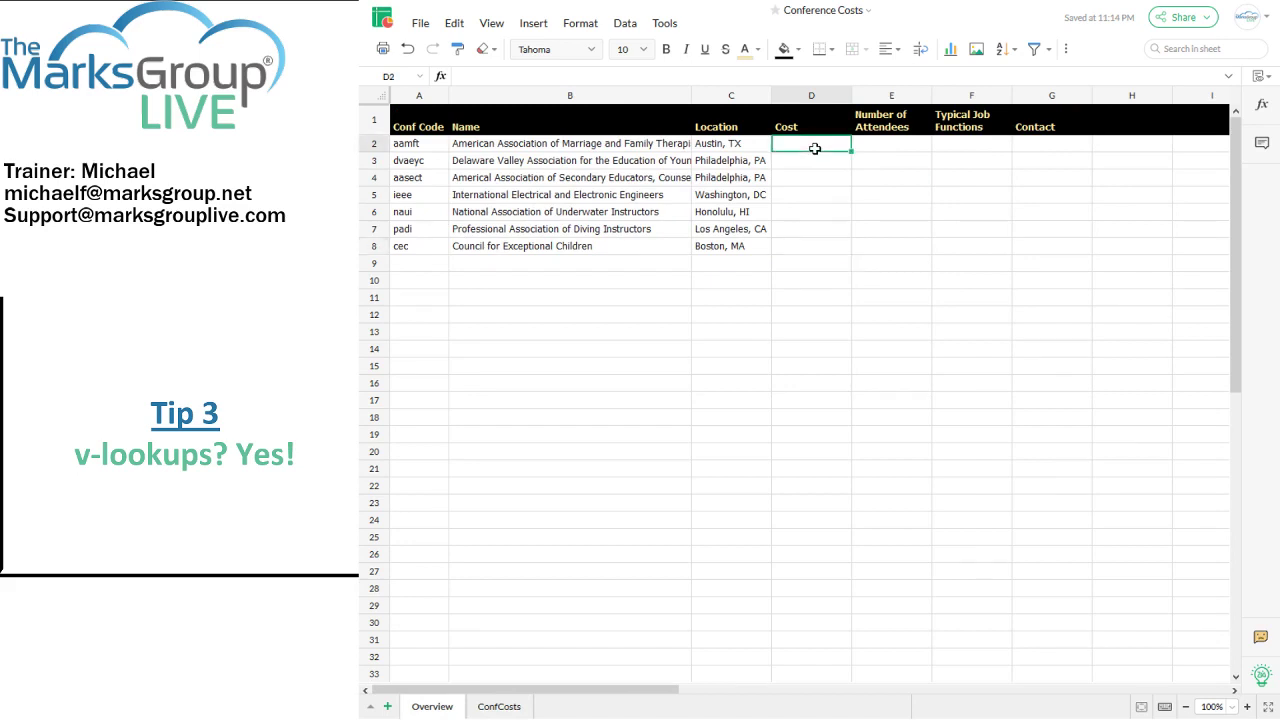
text(=IF()
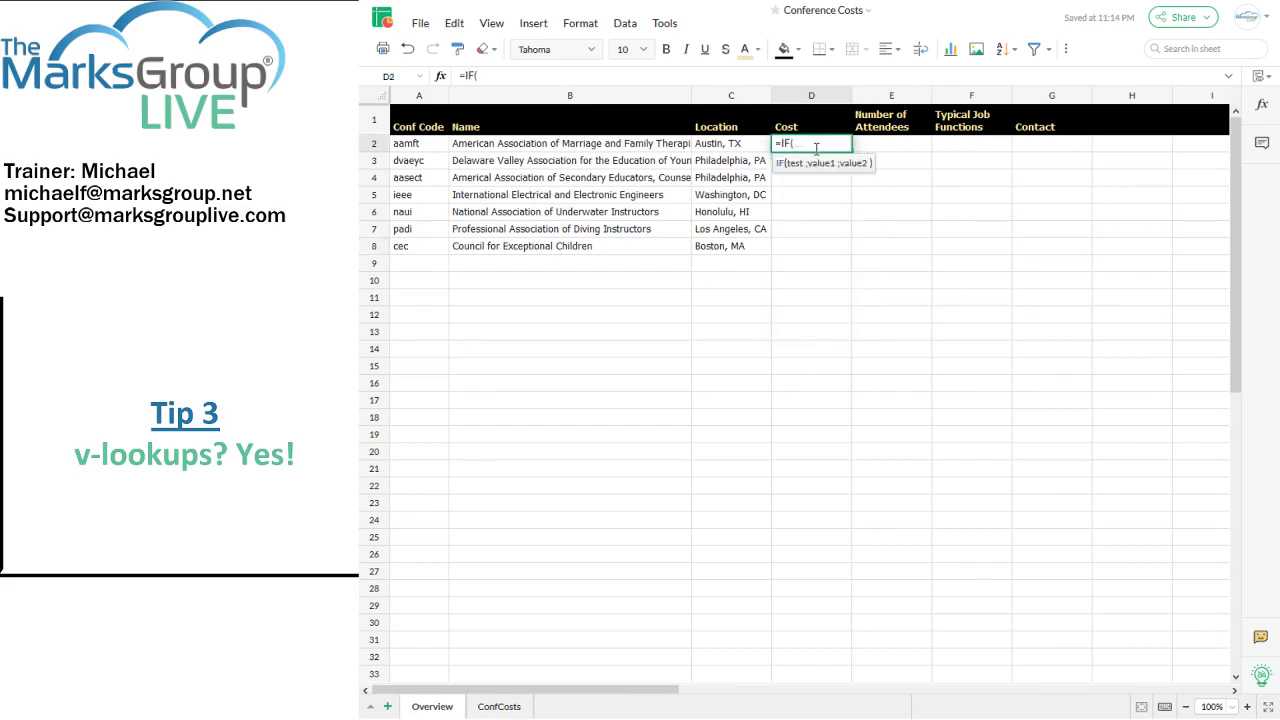
text(a2)
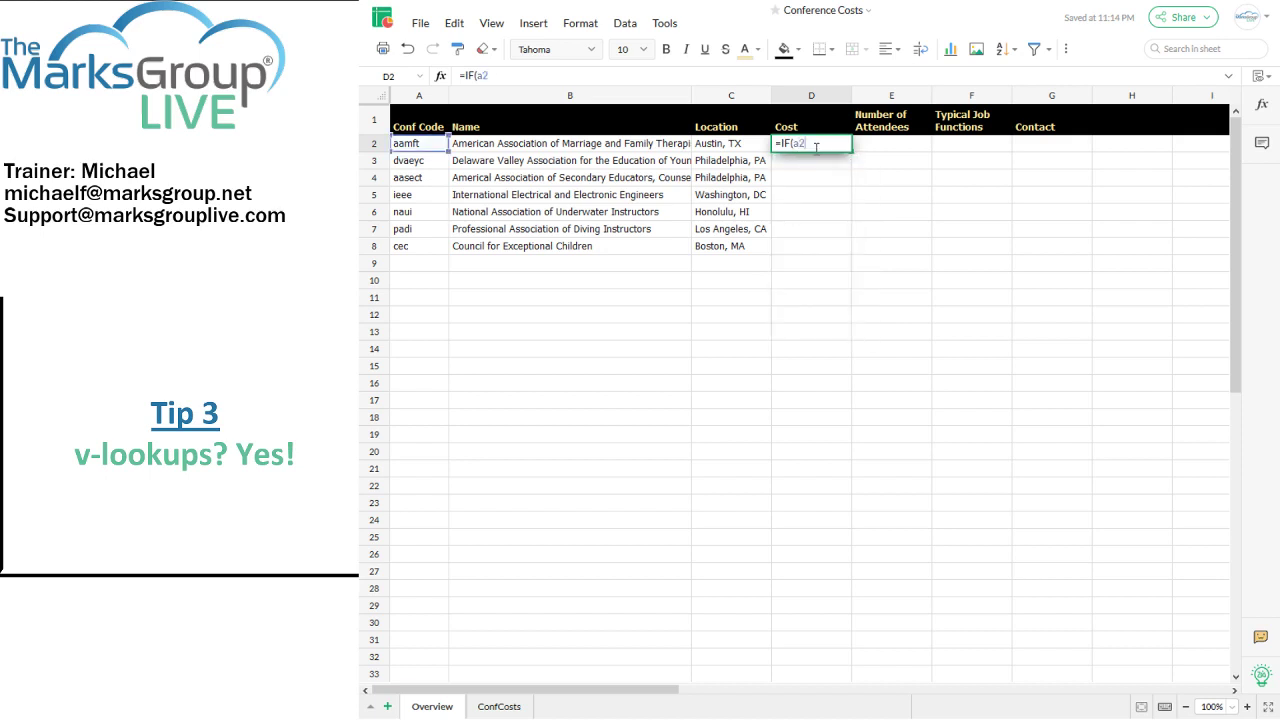
text(<>"",vlookup()
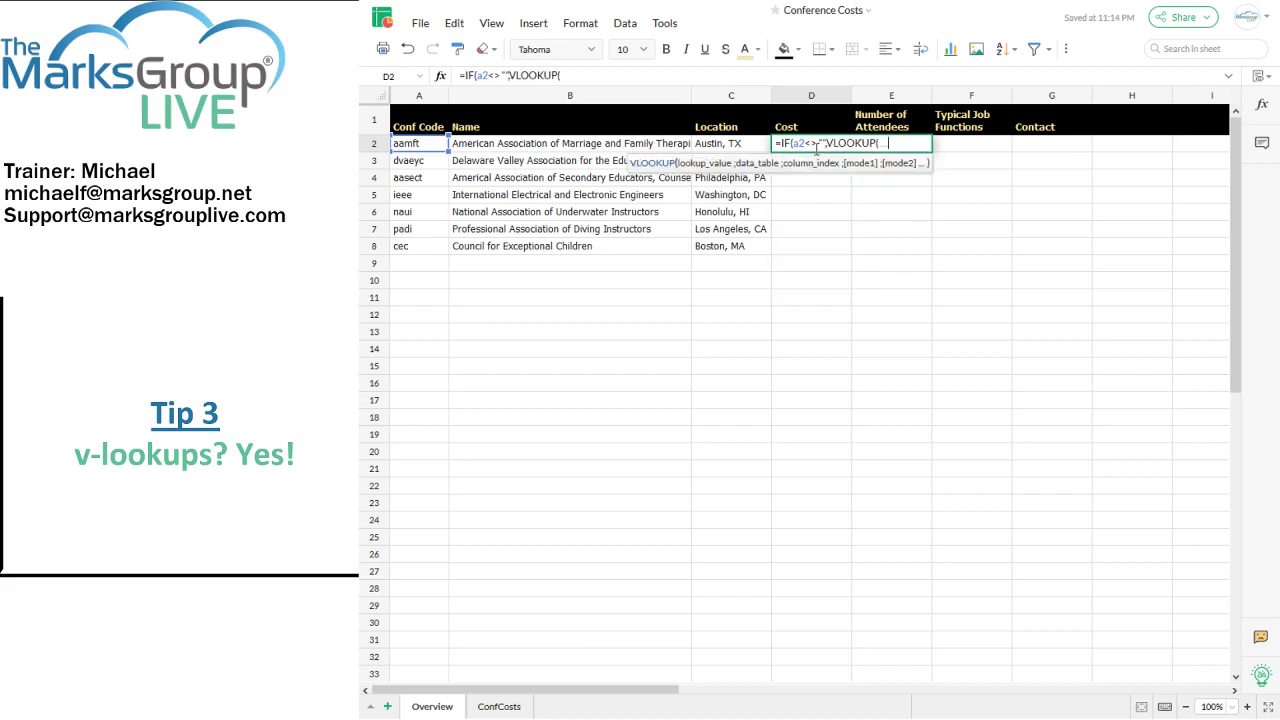
text(a2)
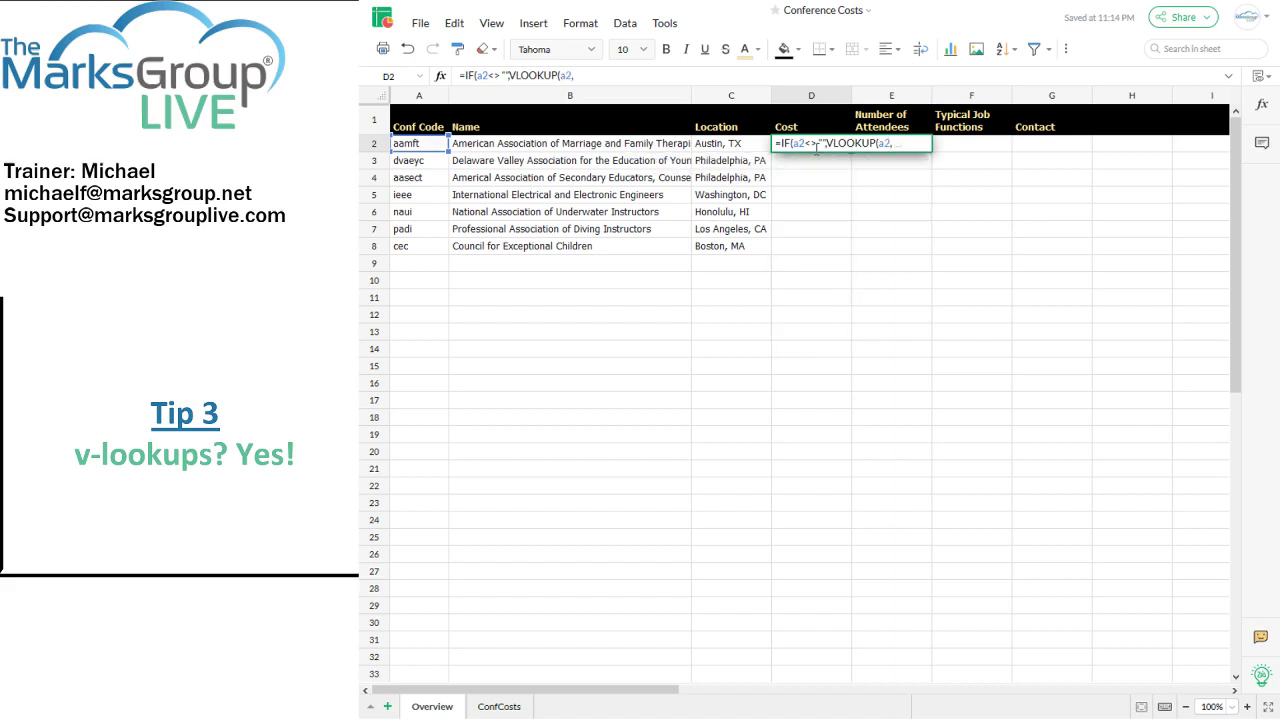
text(,Conf)
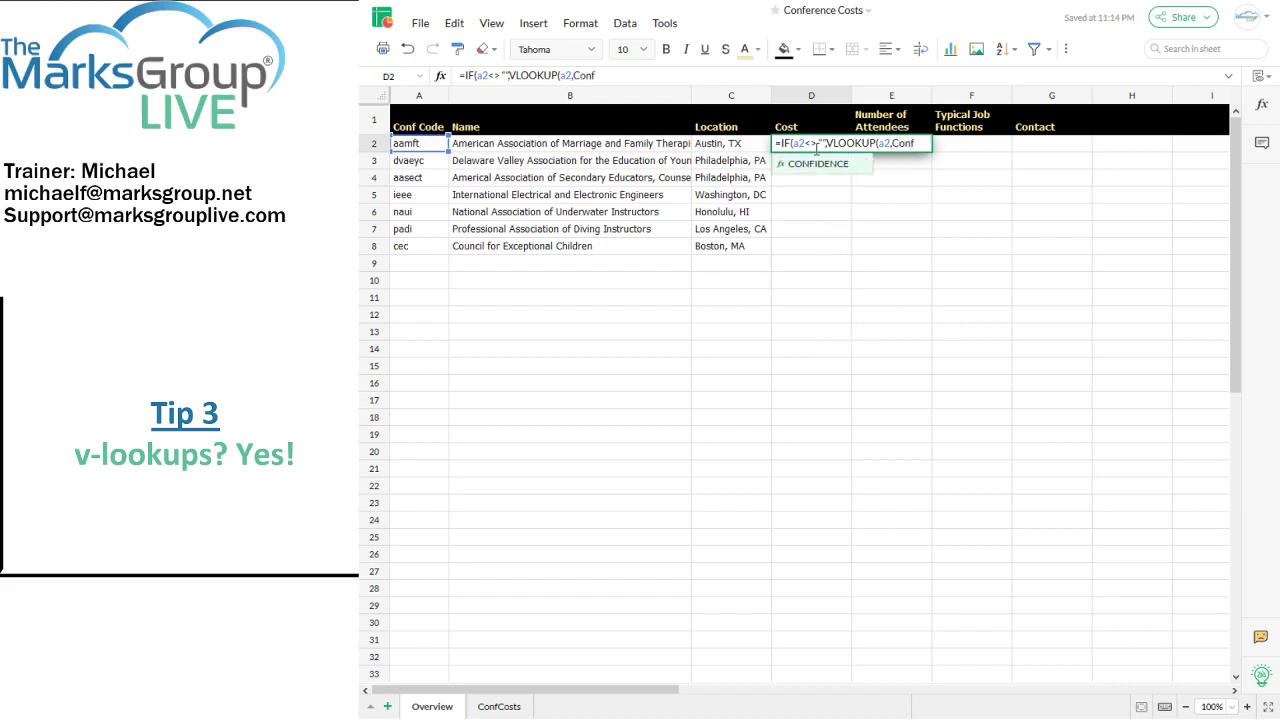
text(Costs.)
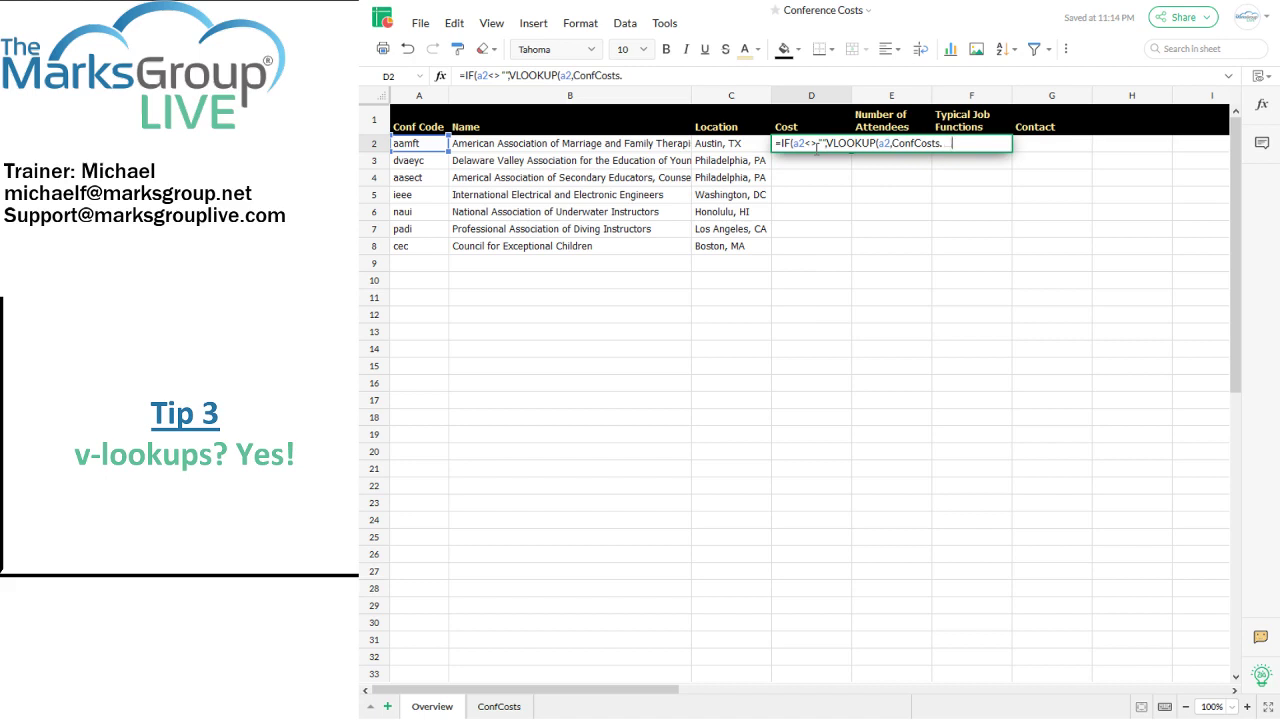
key(BackSpace)
text(.a2:)
Step: Extend the D2 lookup range toward c99 while checking the ConfCosts column layout
click(499, 706)
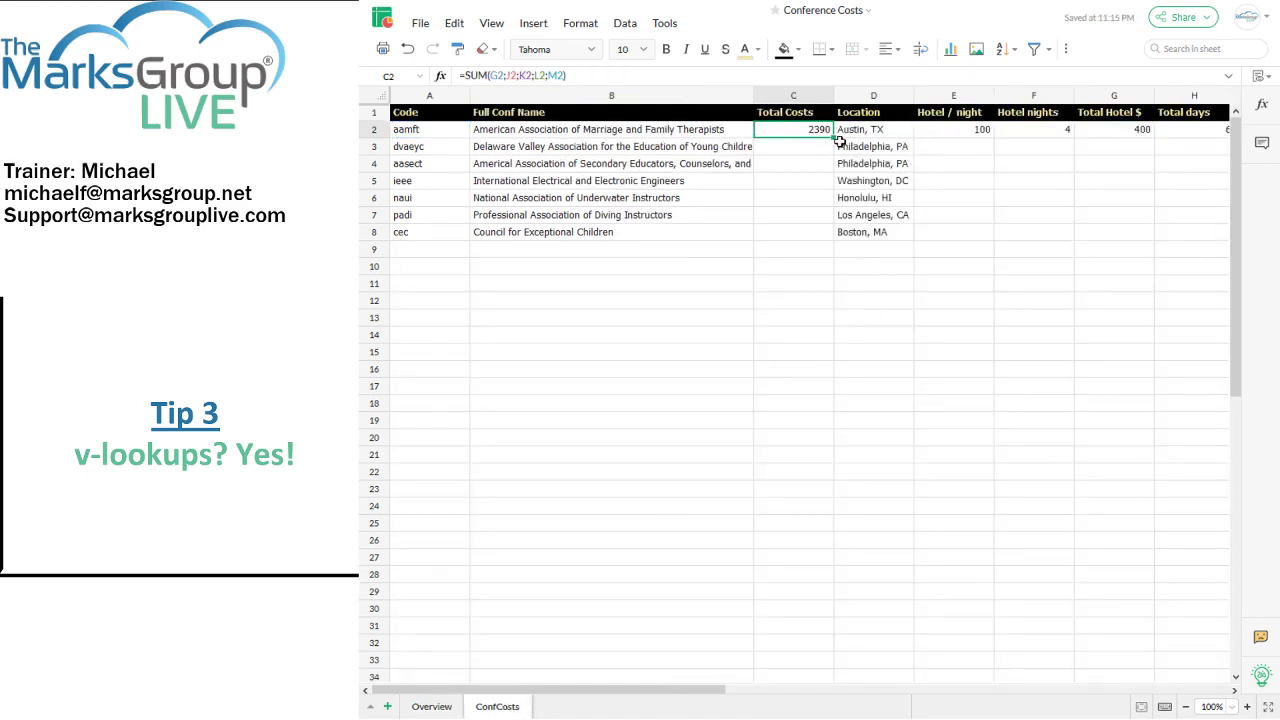
click(436, 706)
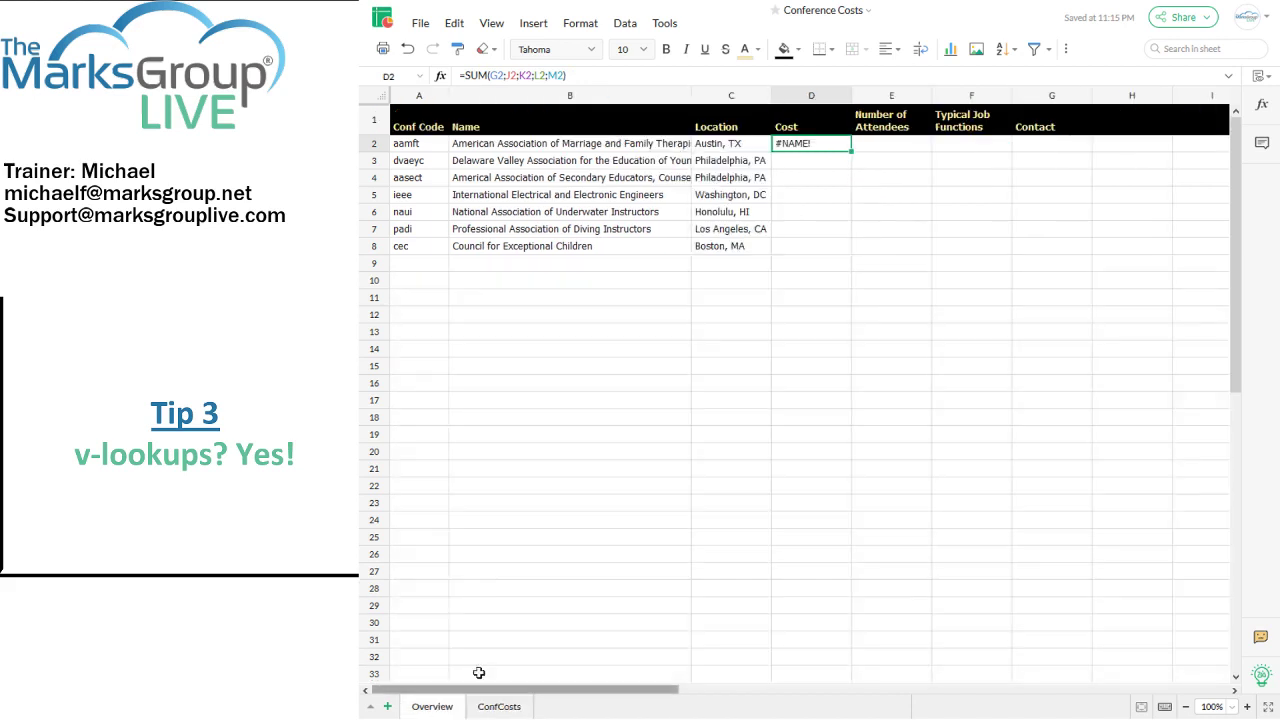
click(656, 75)
text(c99,)
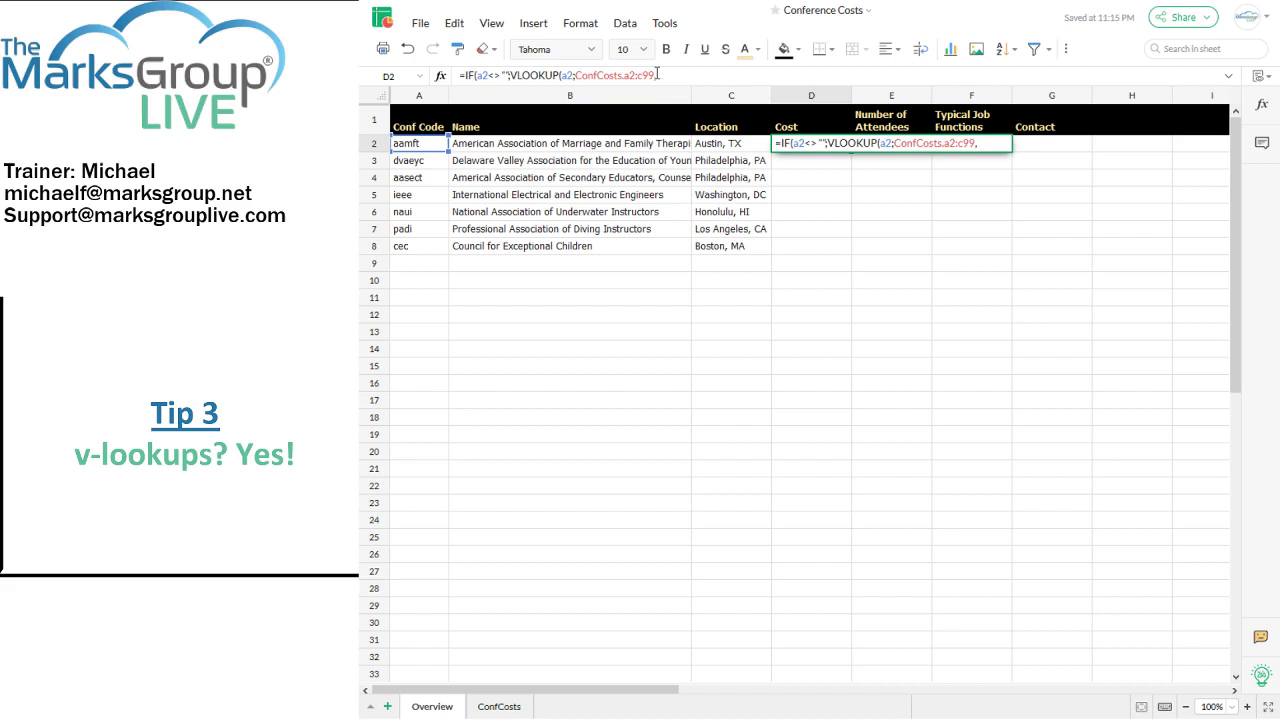
click(497, 707)
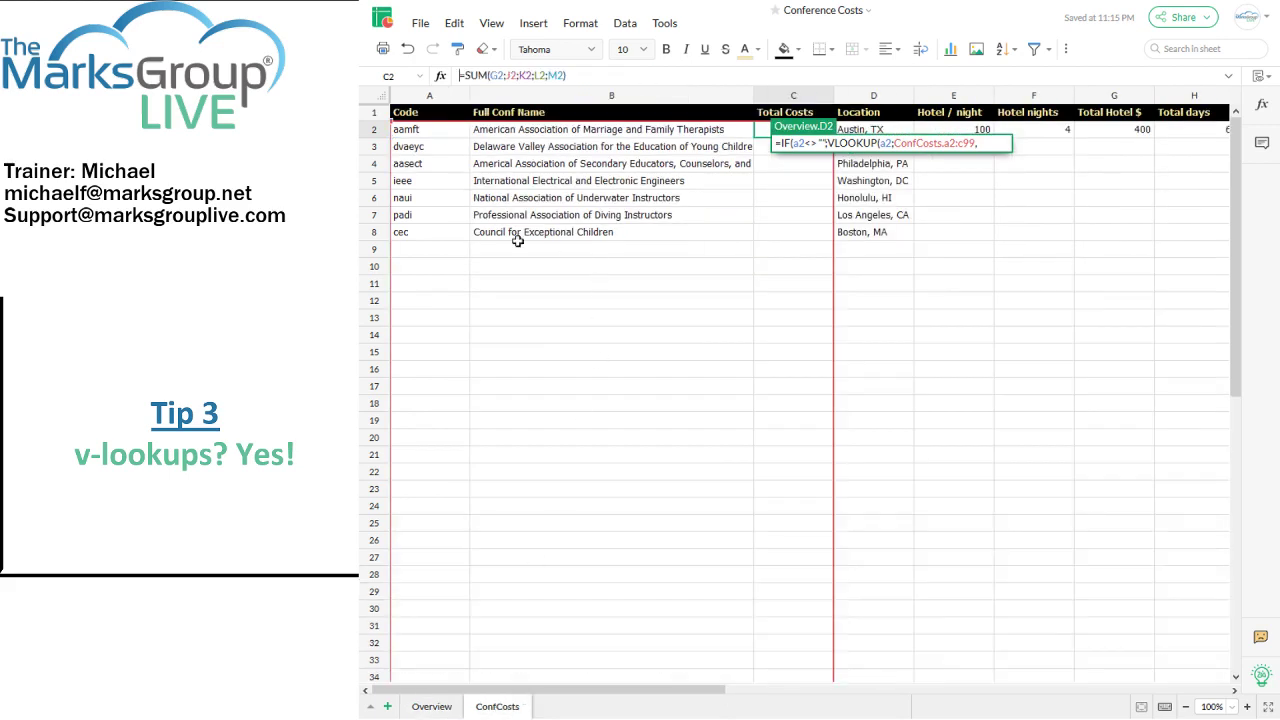
key(Return)
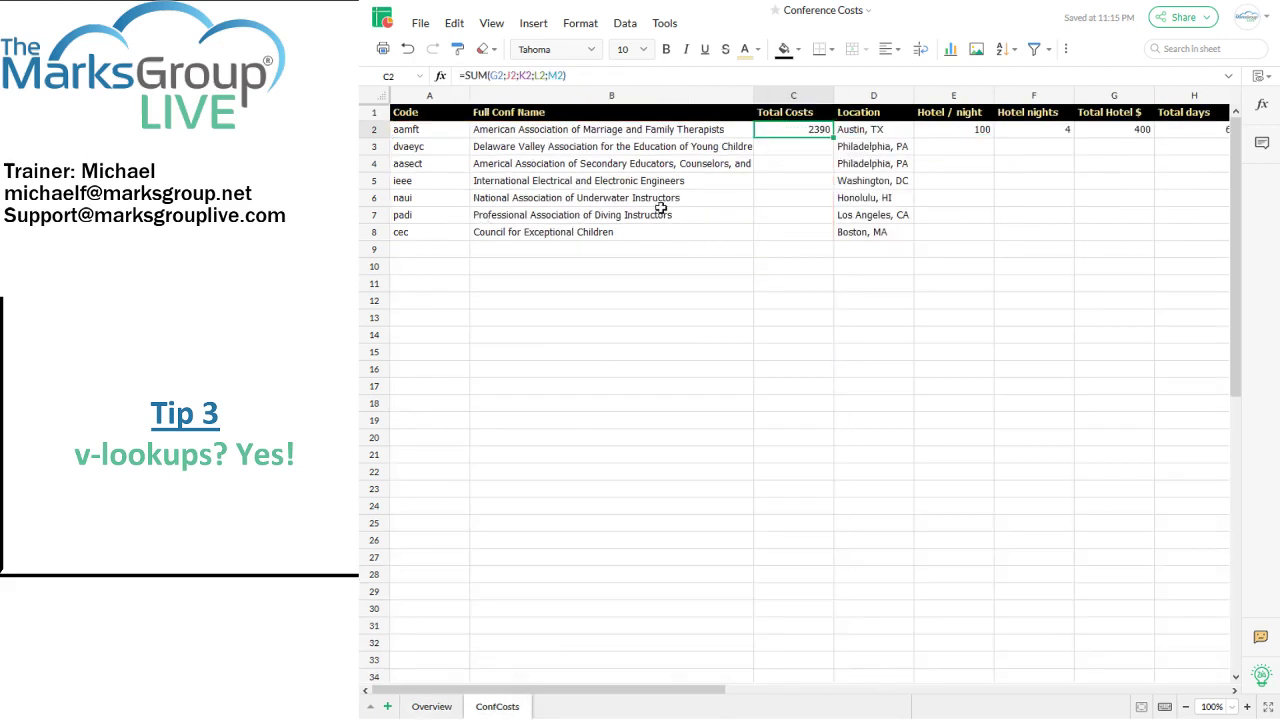
click(432, 707)
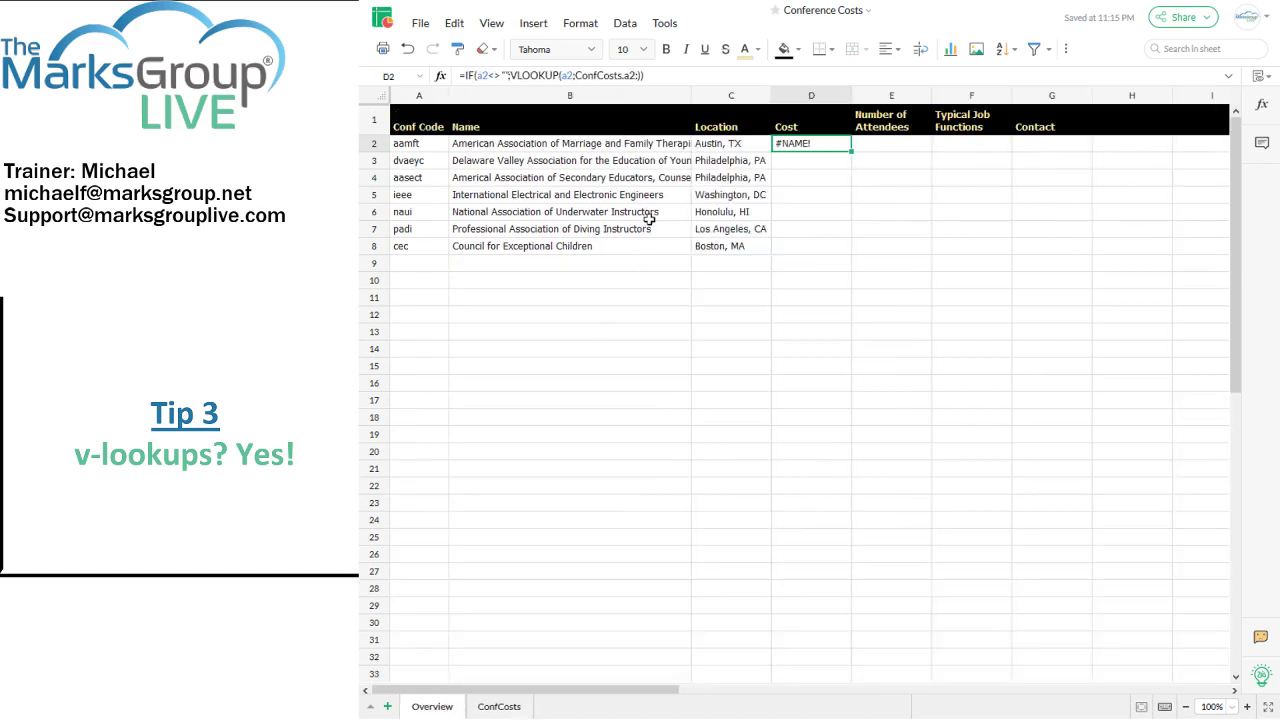
Step: Finish D2 as =IF(A2<>"",VLOOKUP(A2,ConfCosts.A2:C99,3,0),""), showing 2390
click(671, 76)
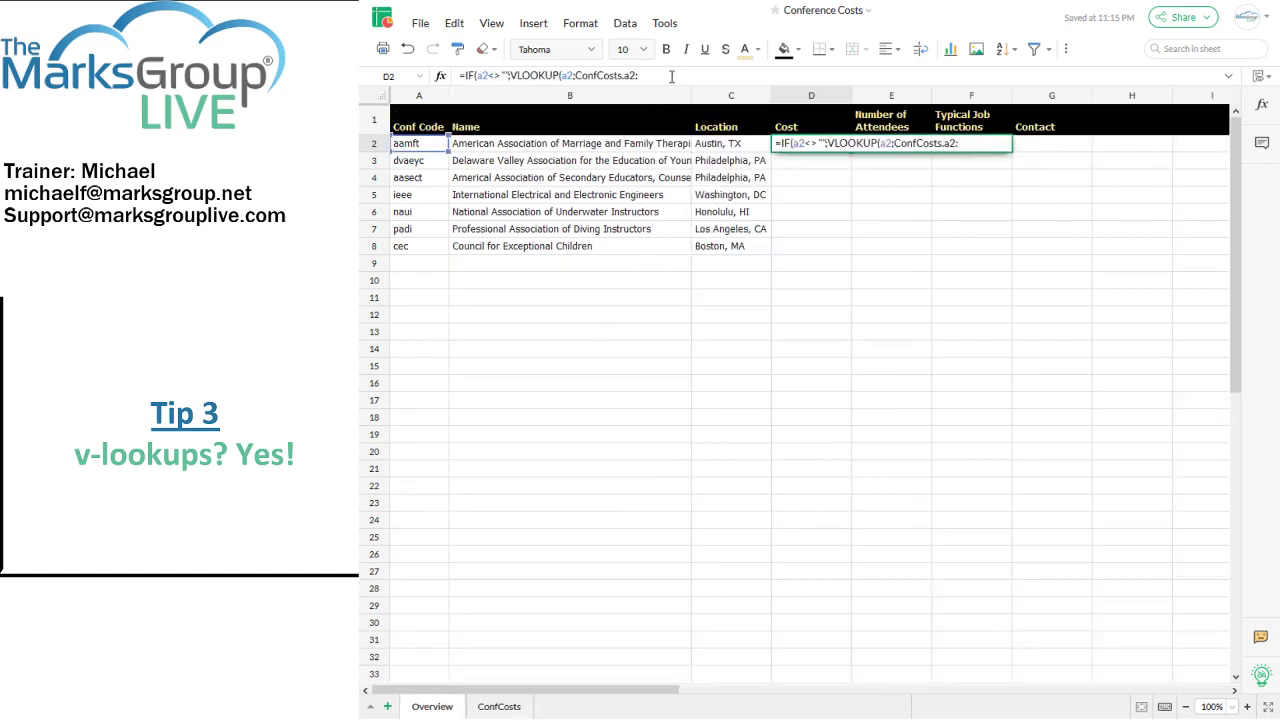
text(c99,3,0))
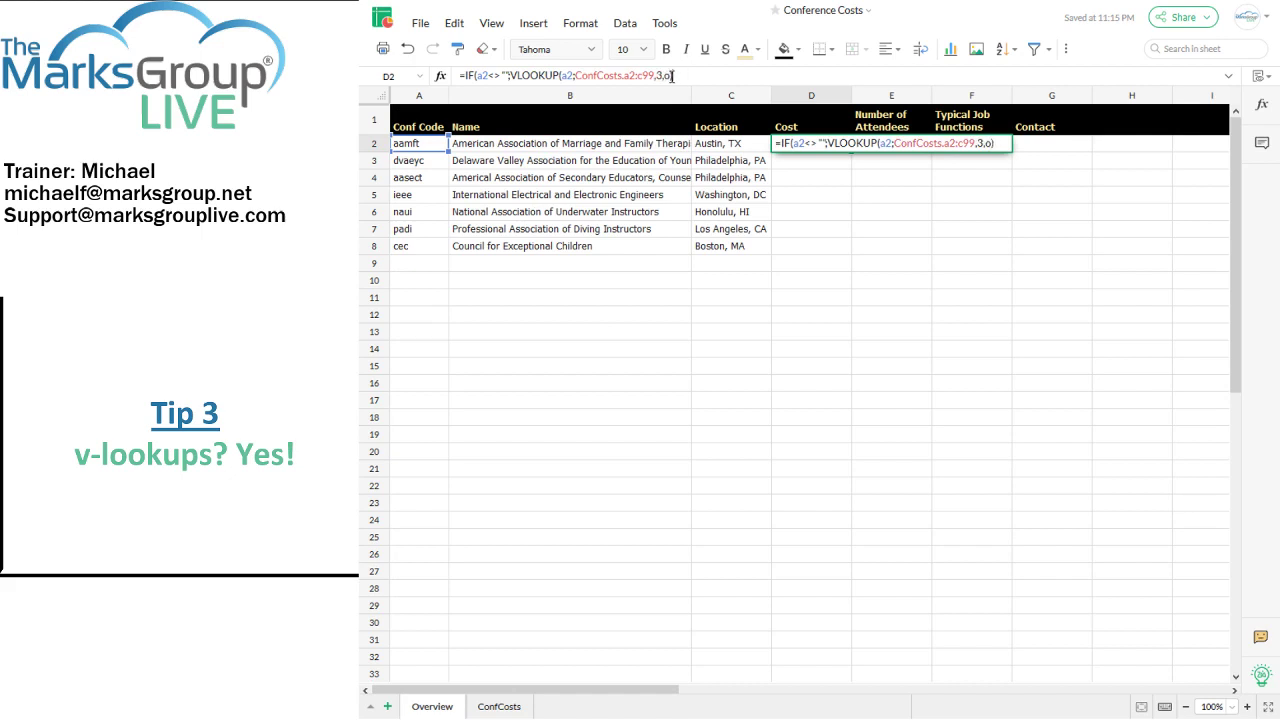
key(BackSpace)
text(0)
key(Return)
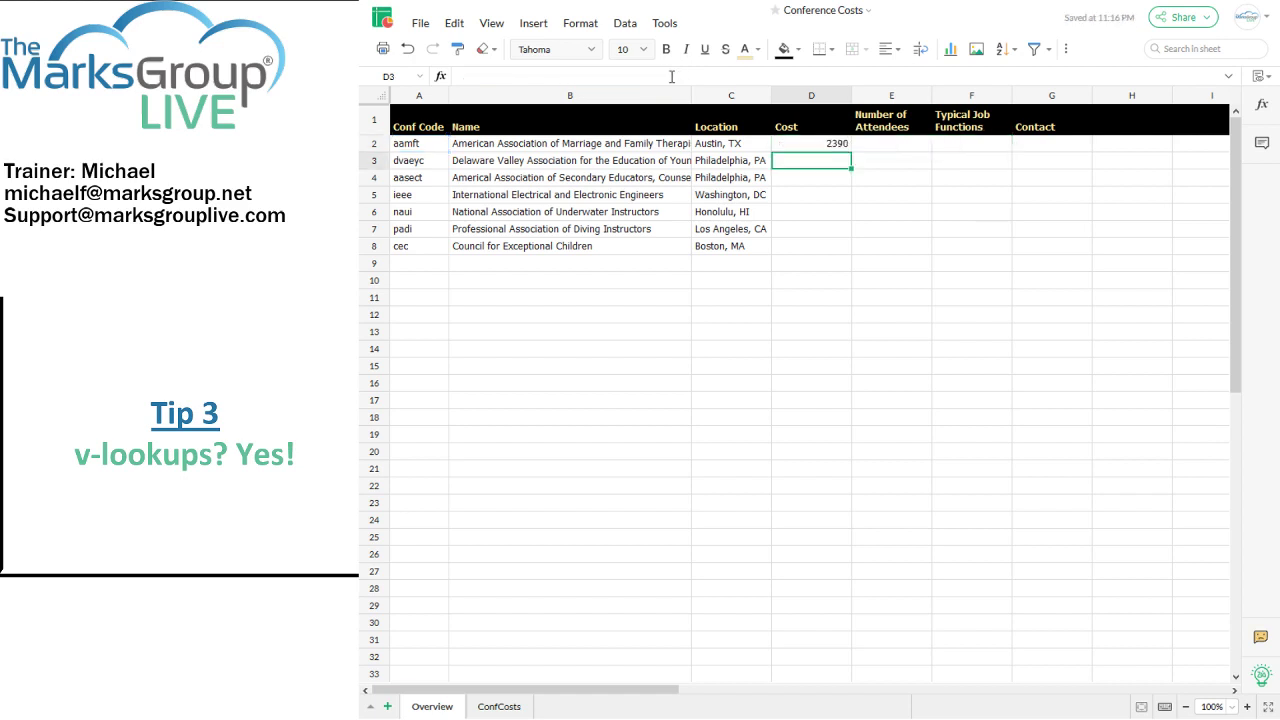
Step: Fill the D2 lookup formula down to D26 on Overview
click(799, 143)
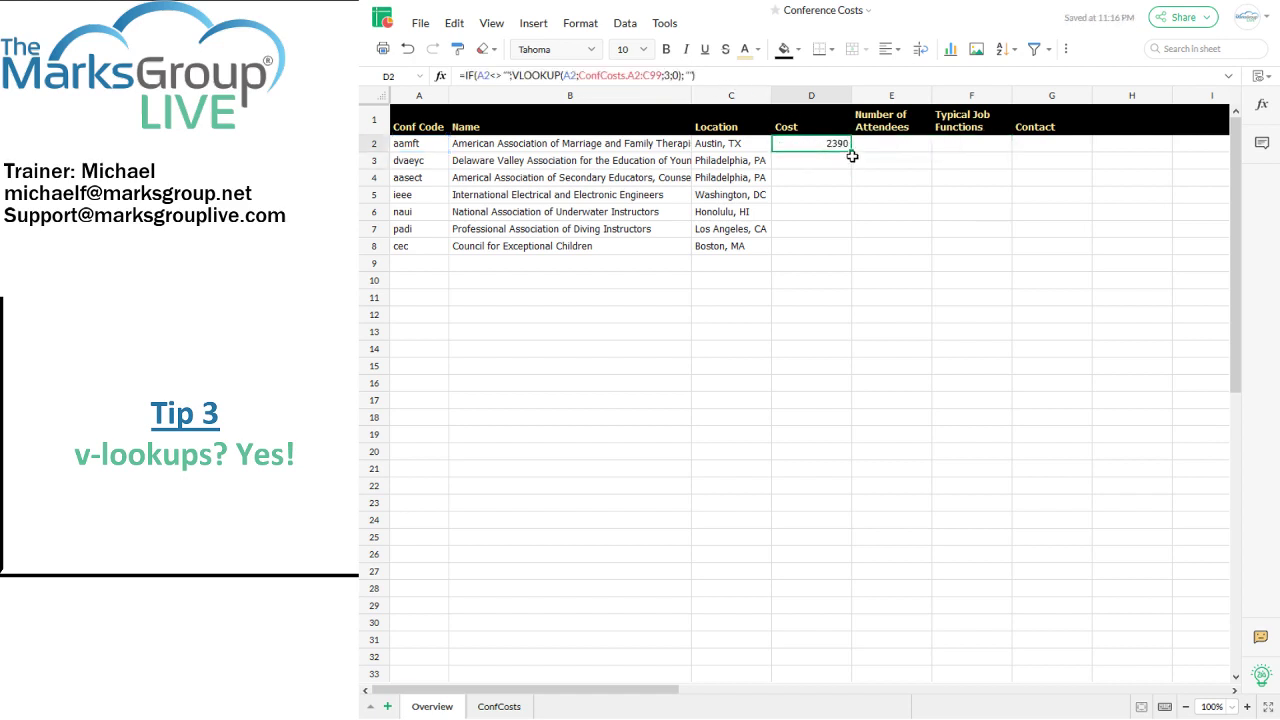
drag(851, 148, 847, 553)
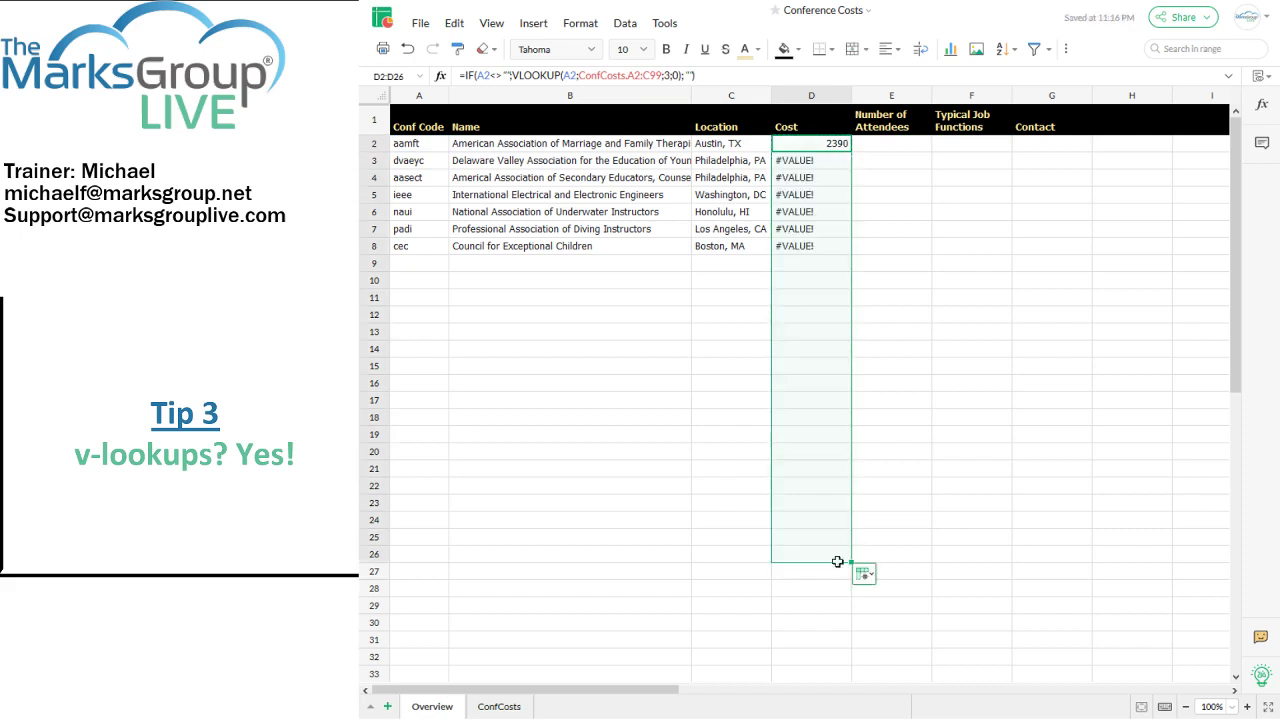
click(502, 705)
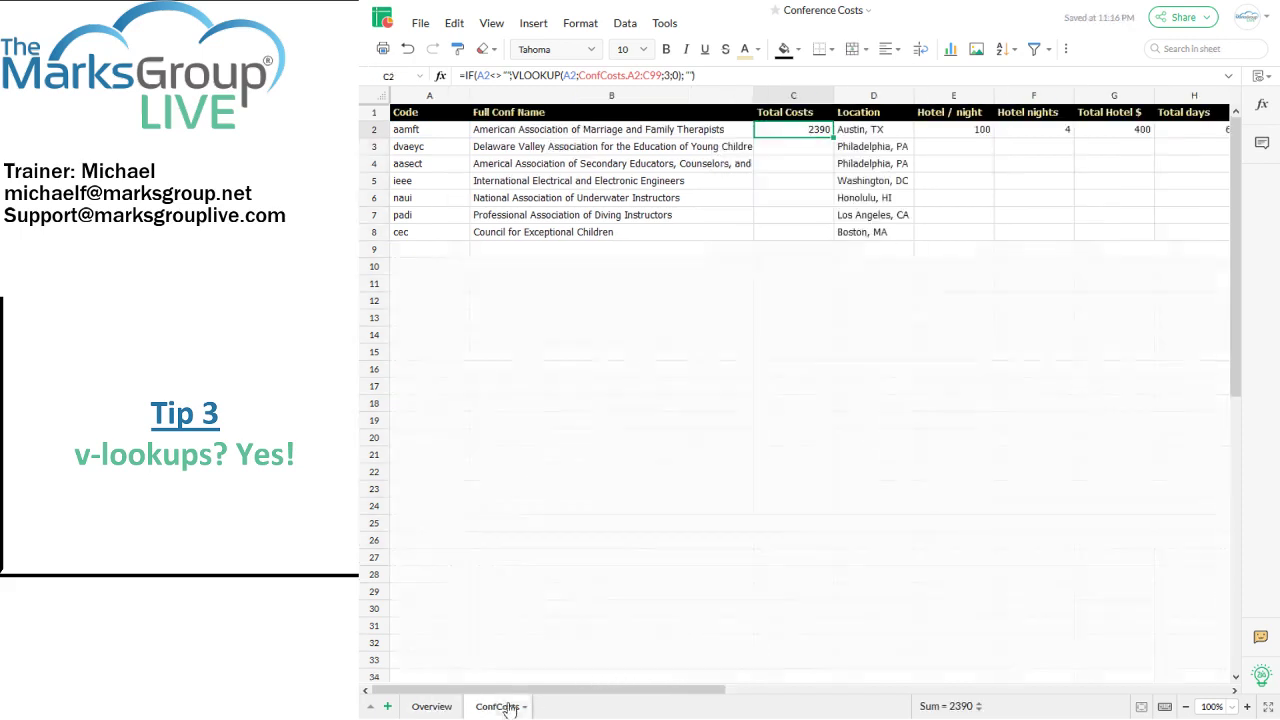
Step: Enter Total Costs 15, 2, 55570, 123, 57489 and 2 in ConfCosts C3:C8
click(773, 151)
text(15)
key(Return)
text(2)
key(Return)
text(55570)
key(Return)
text(123)
key(Return)
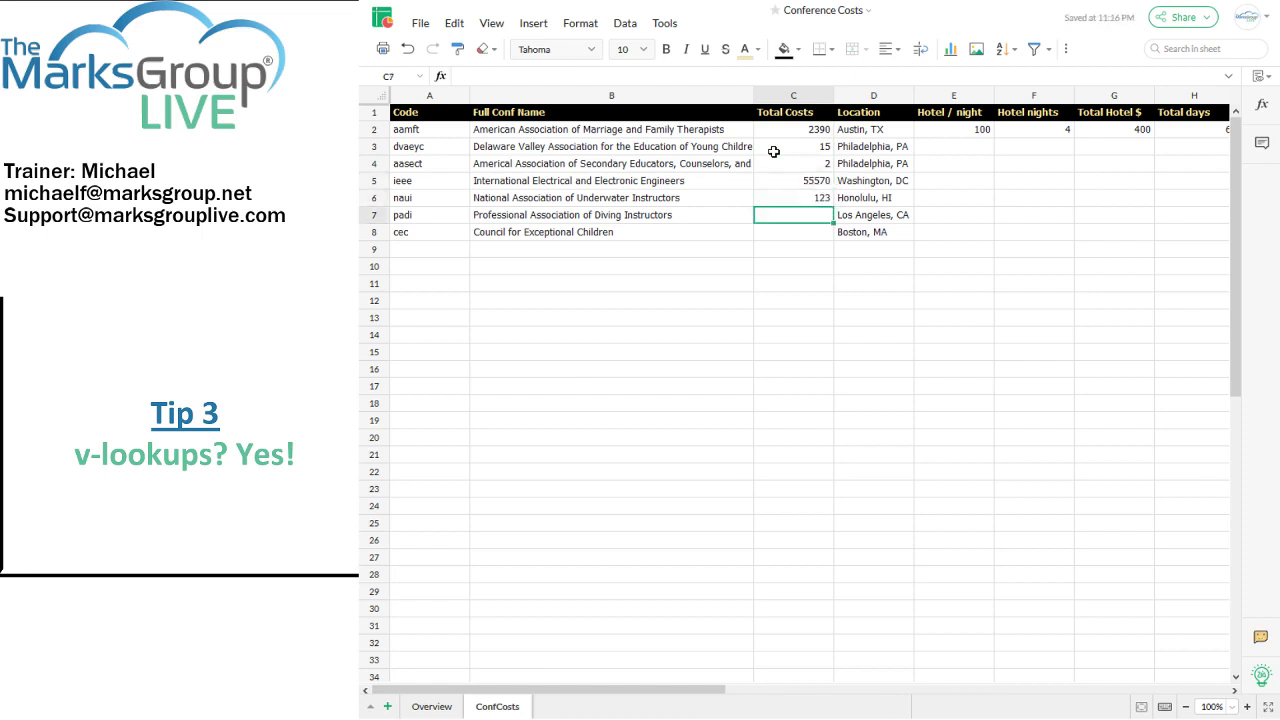
text(57489)
key(Return)
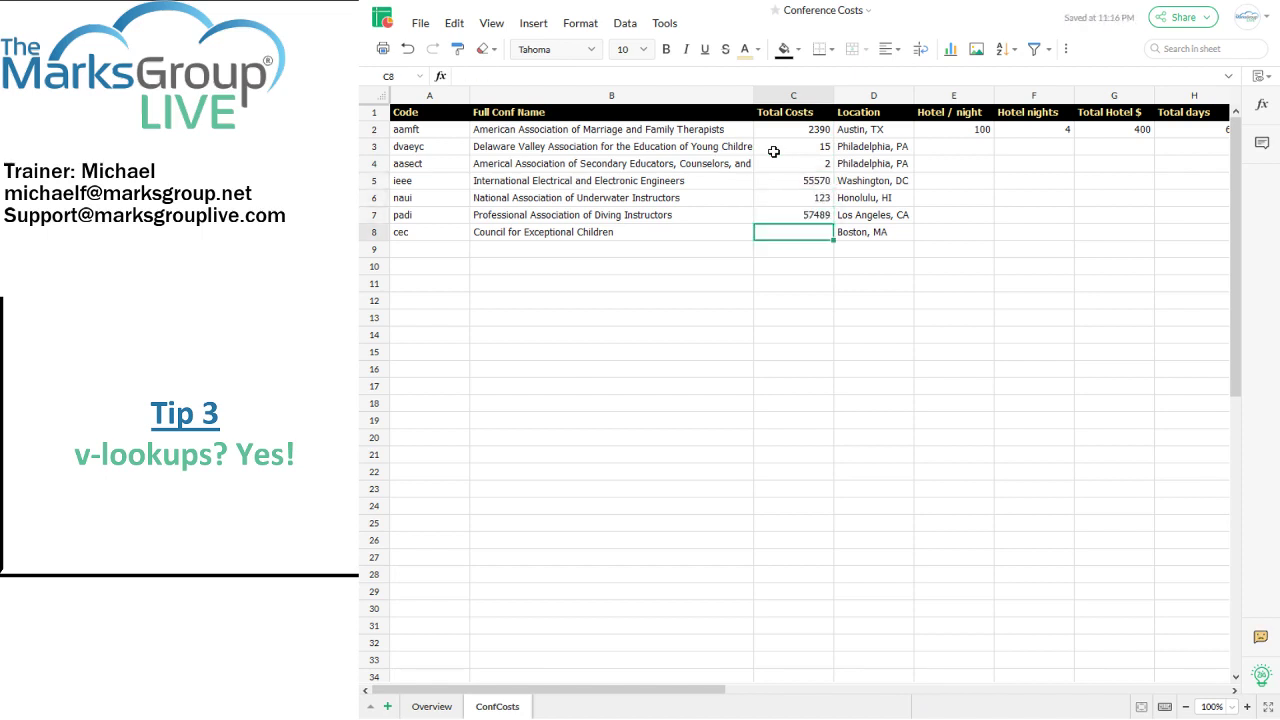
text(2)
key(Return)
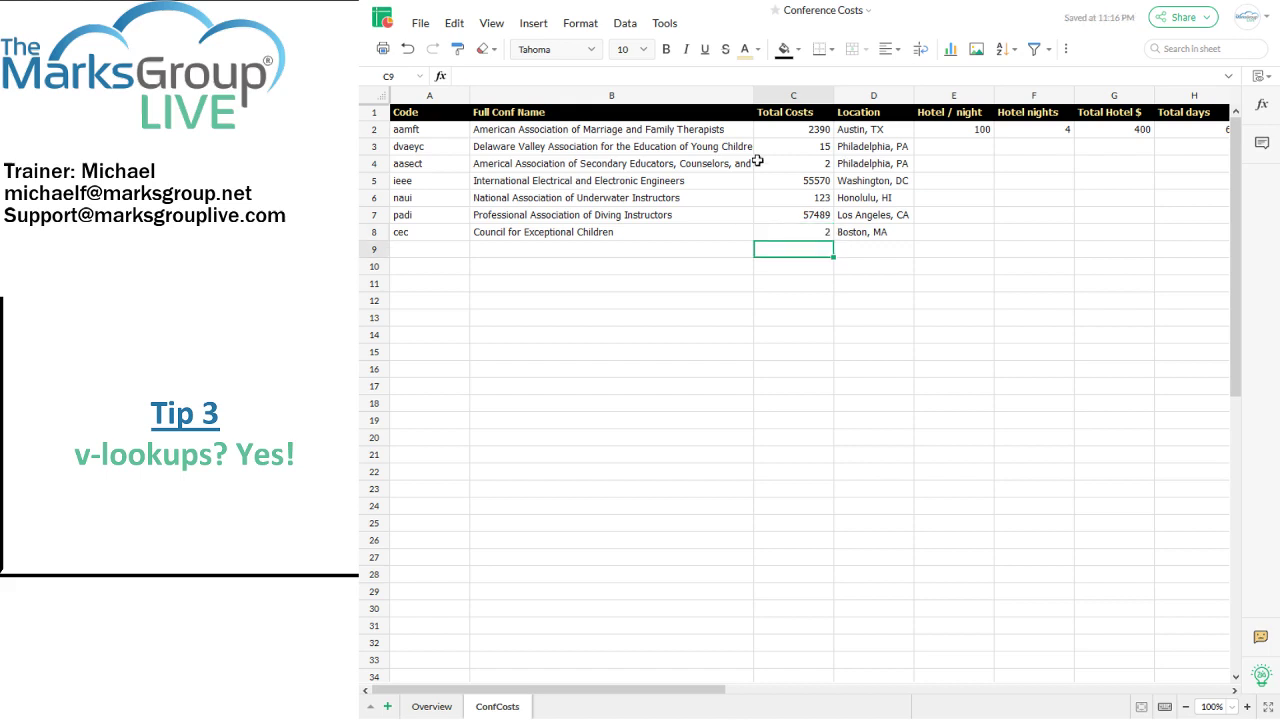
click(432, 706)
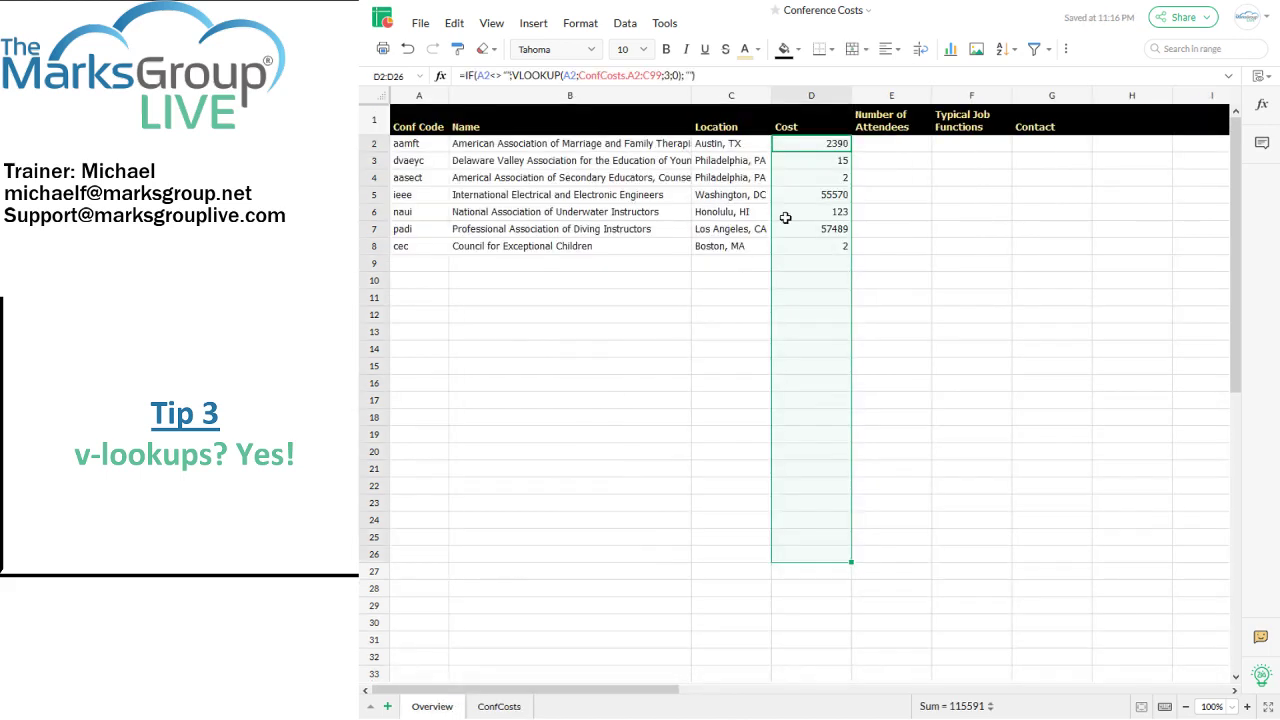
Step: Select the entire Cost column D on the Overview sheet
click(889, 266)
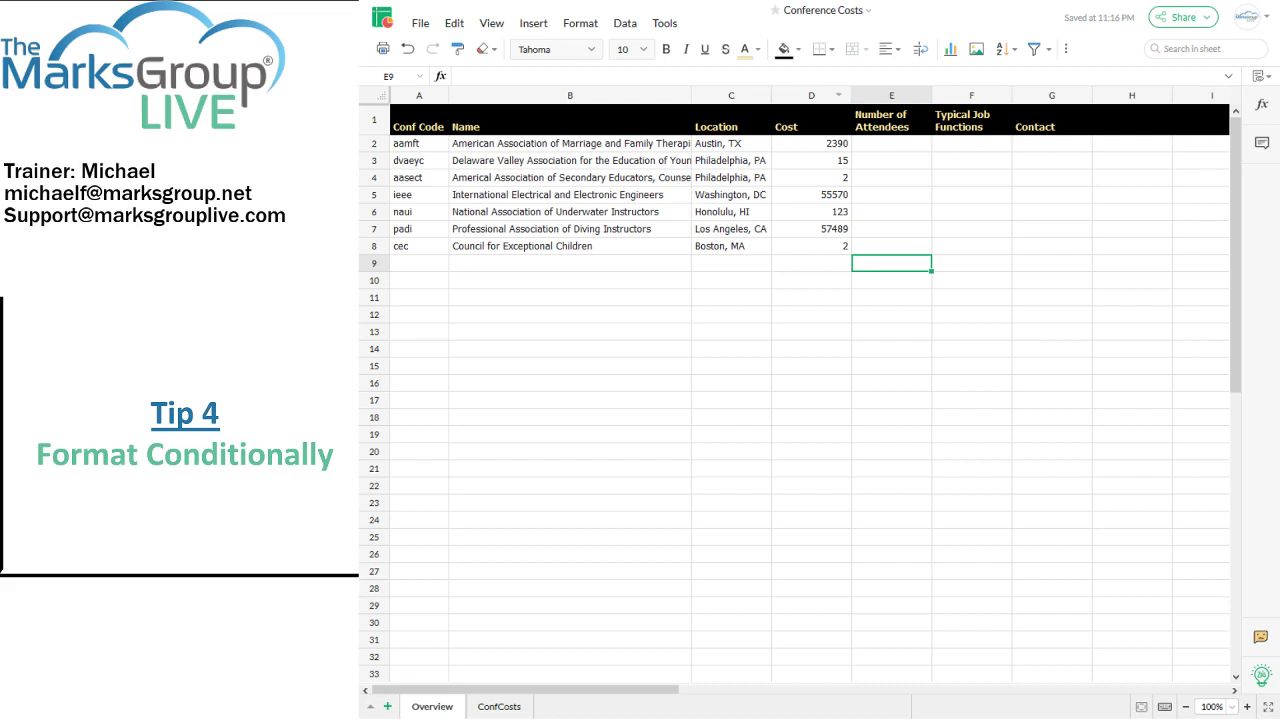
click(810, 93)
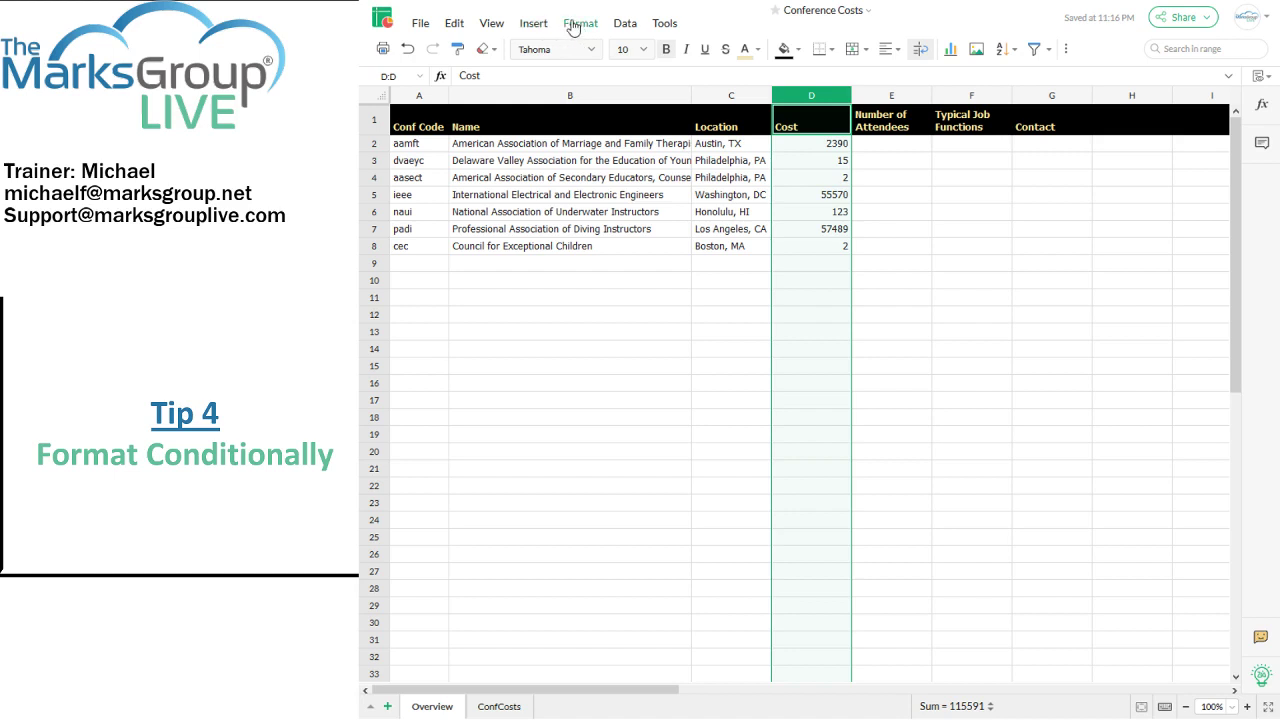
Step: Start a Classic Greater Than conditional-formatting rule for column D
click(573, 28)
mouse_move(587, 75)
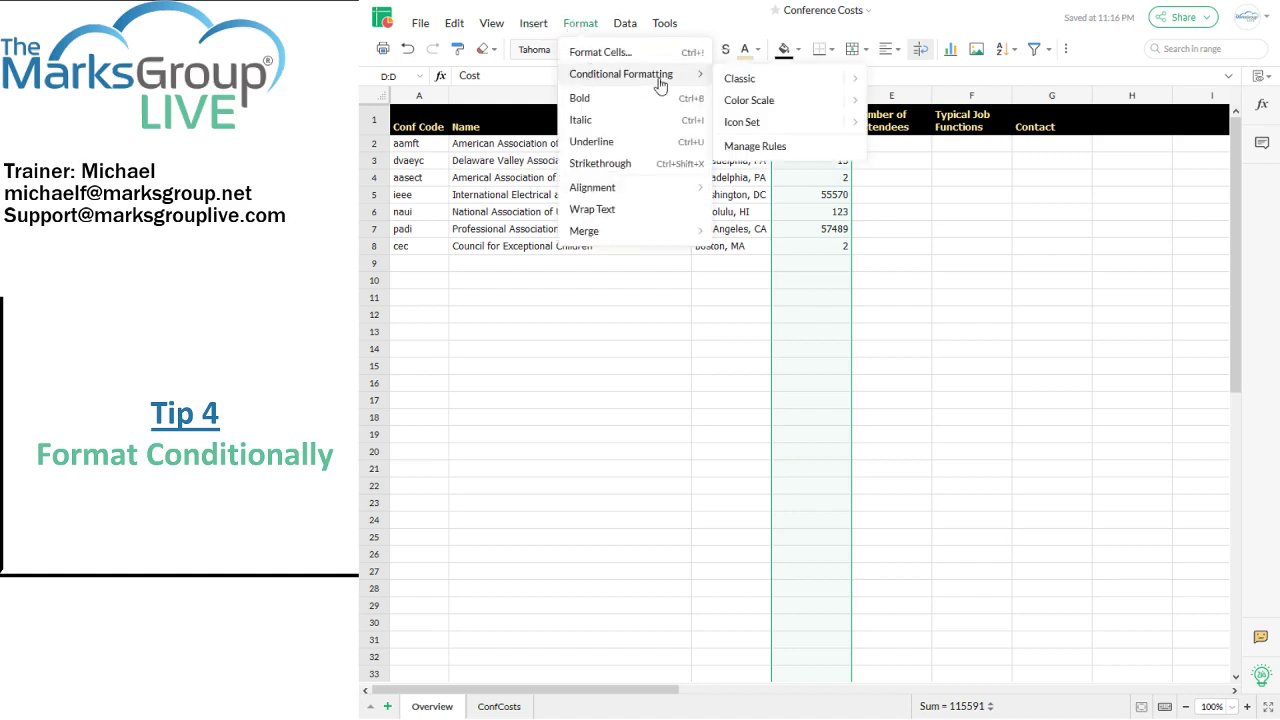
mouse_move(731, 88)
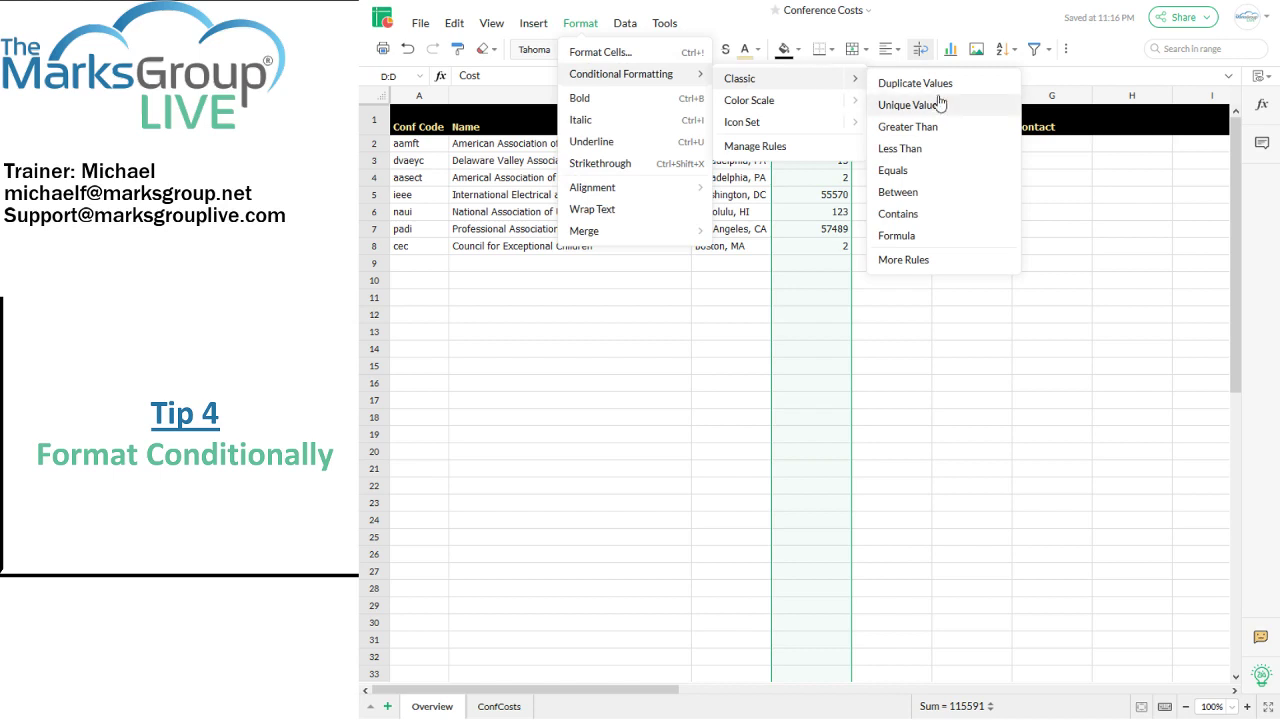
click(944, 133)
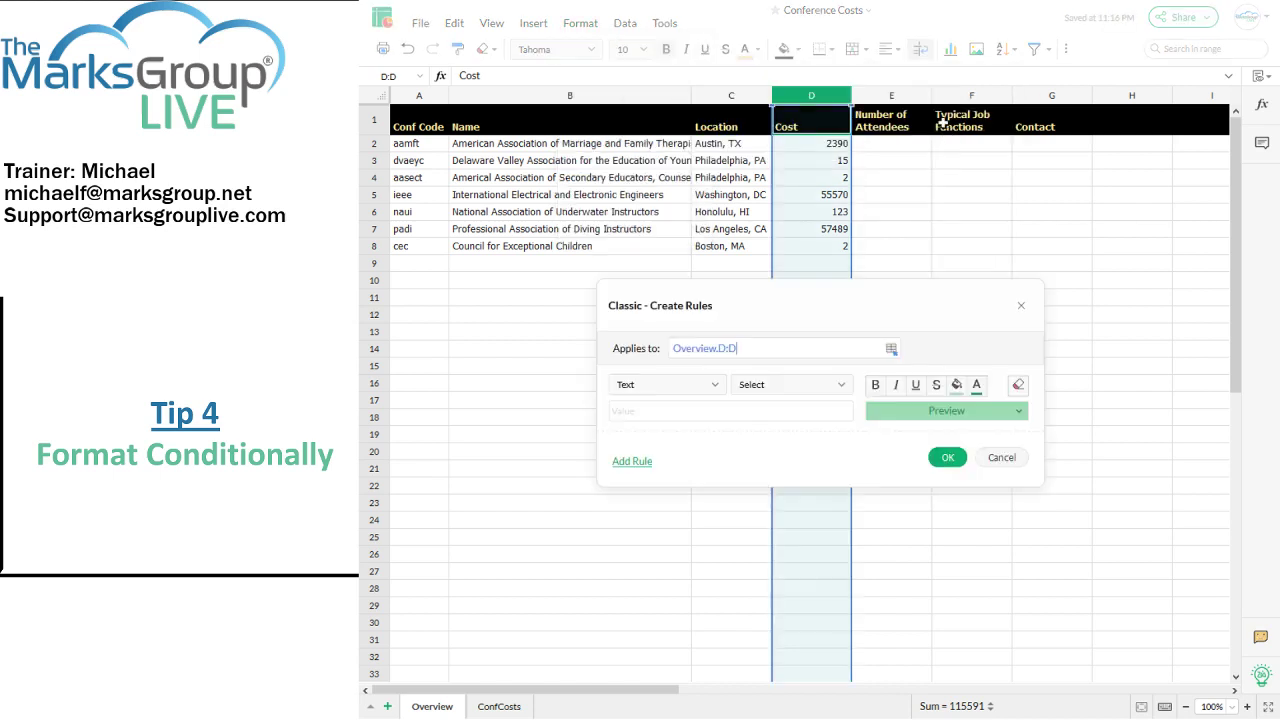
Step: Set the rule condition to cell value greater than 4999
click(689, 390)
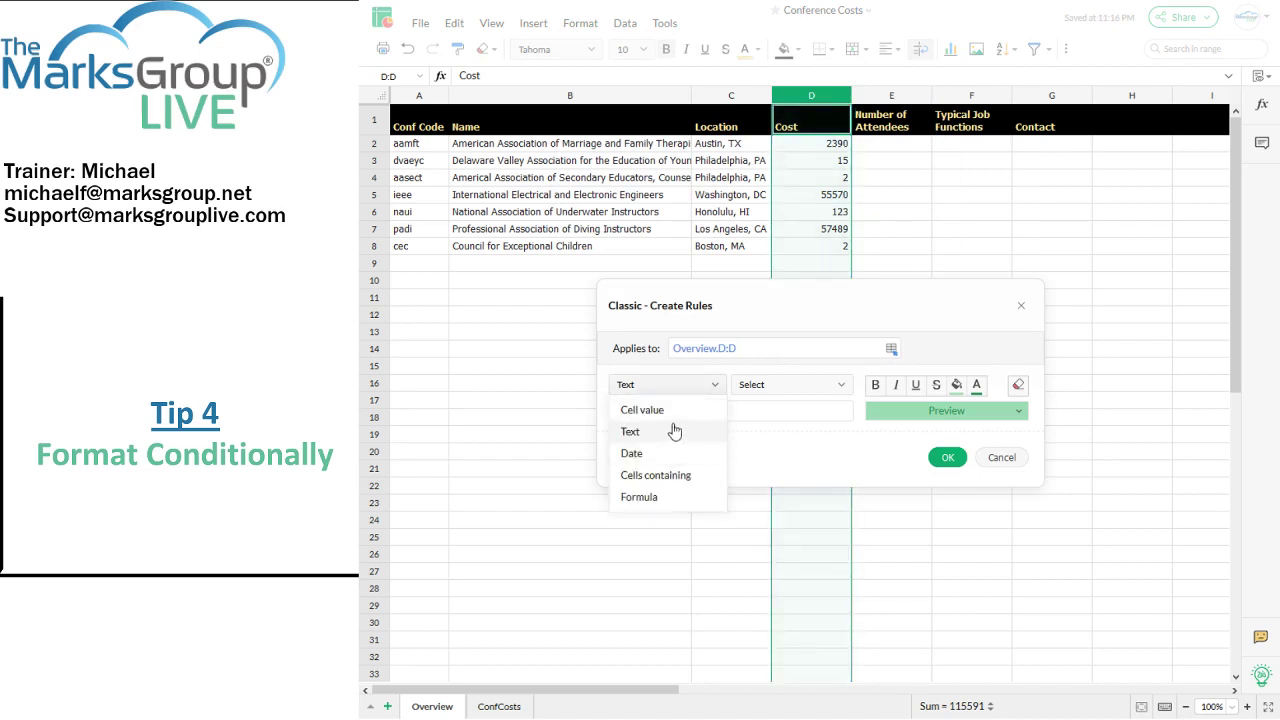
click(675, 412)
click(758, 388)
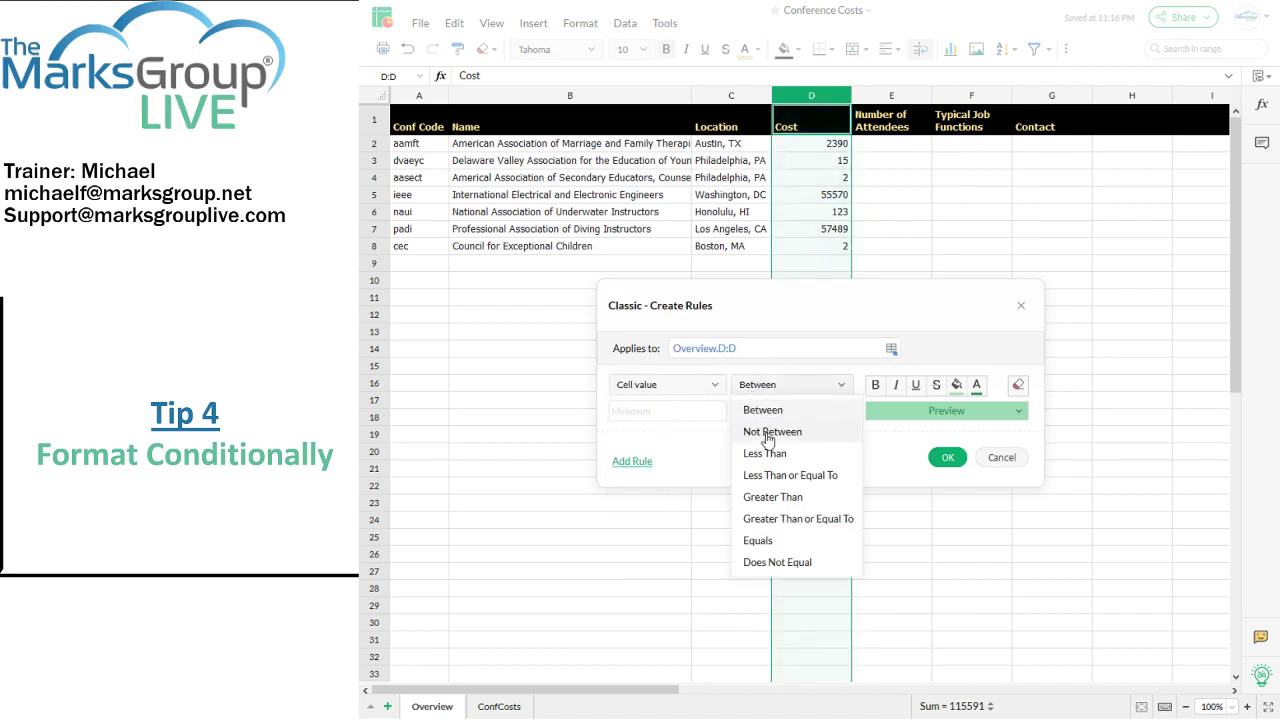
click(775, 497)
click(695, 411)
text(4999)
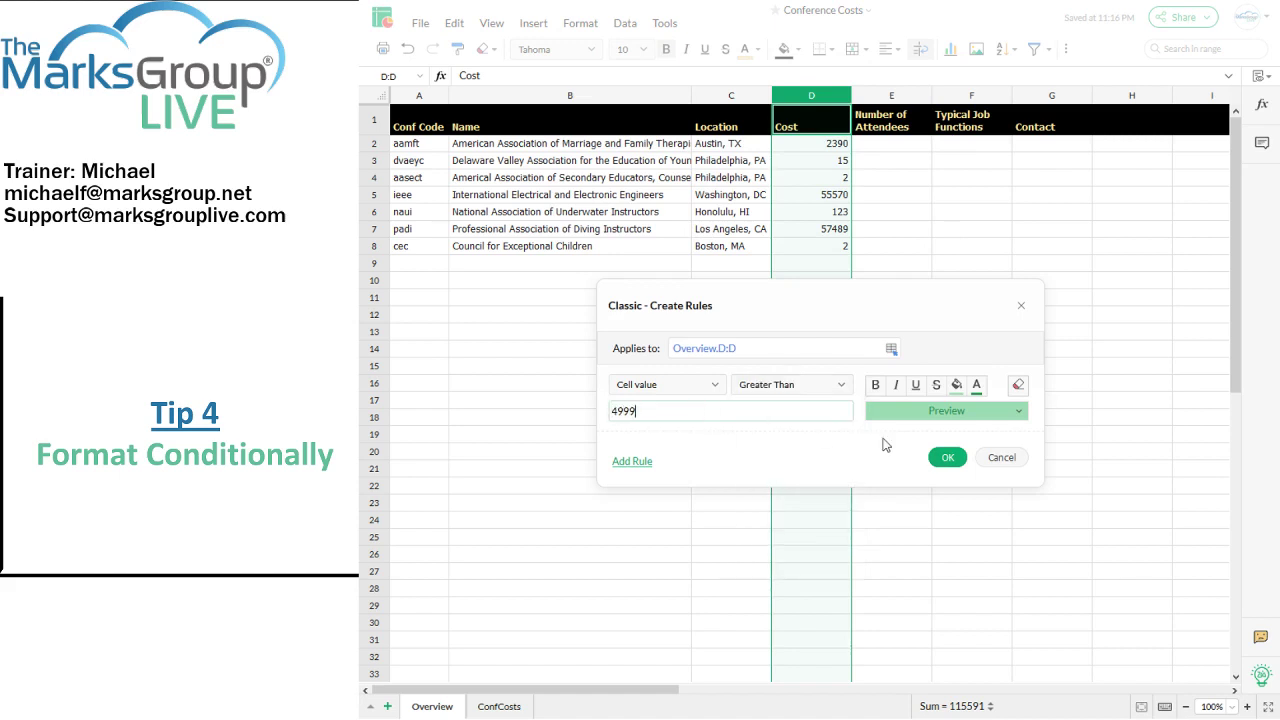
Step: Format matches with red fill and white text, apply the rule, and inspect D9
click(1024, 394)
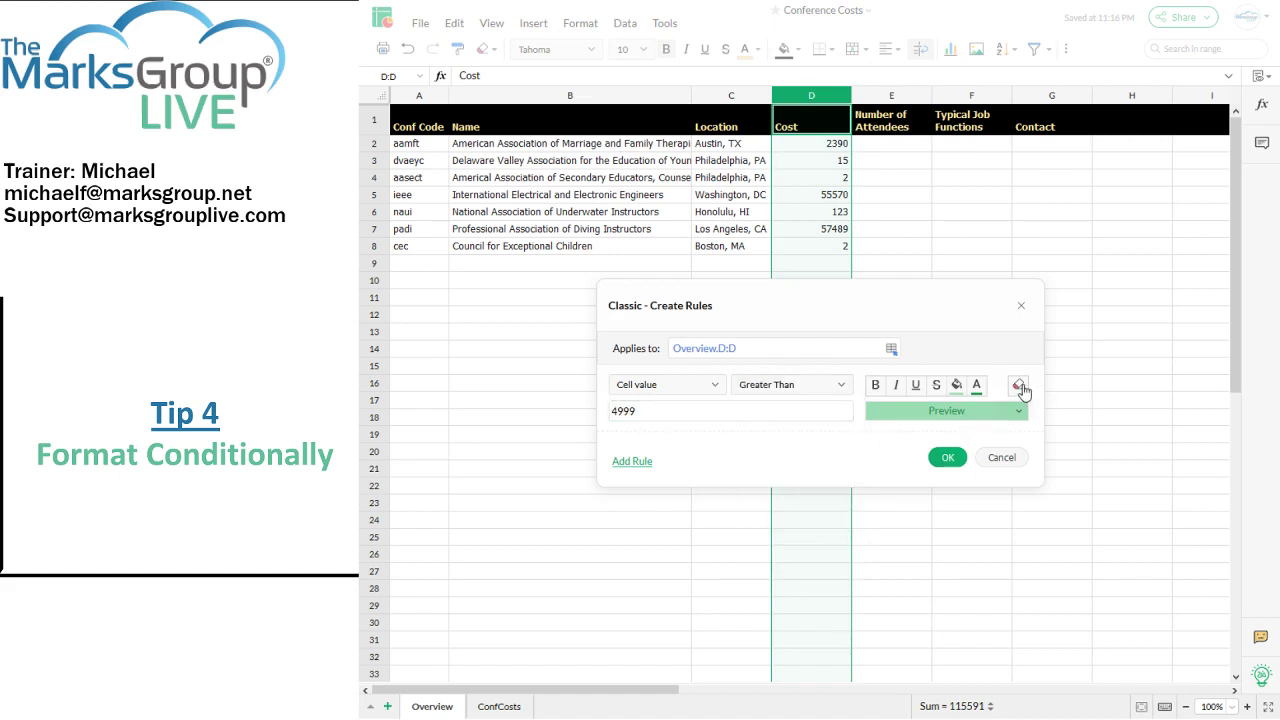
click(1024, 394)
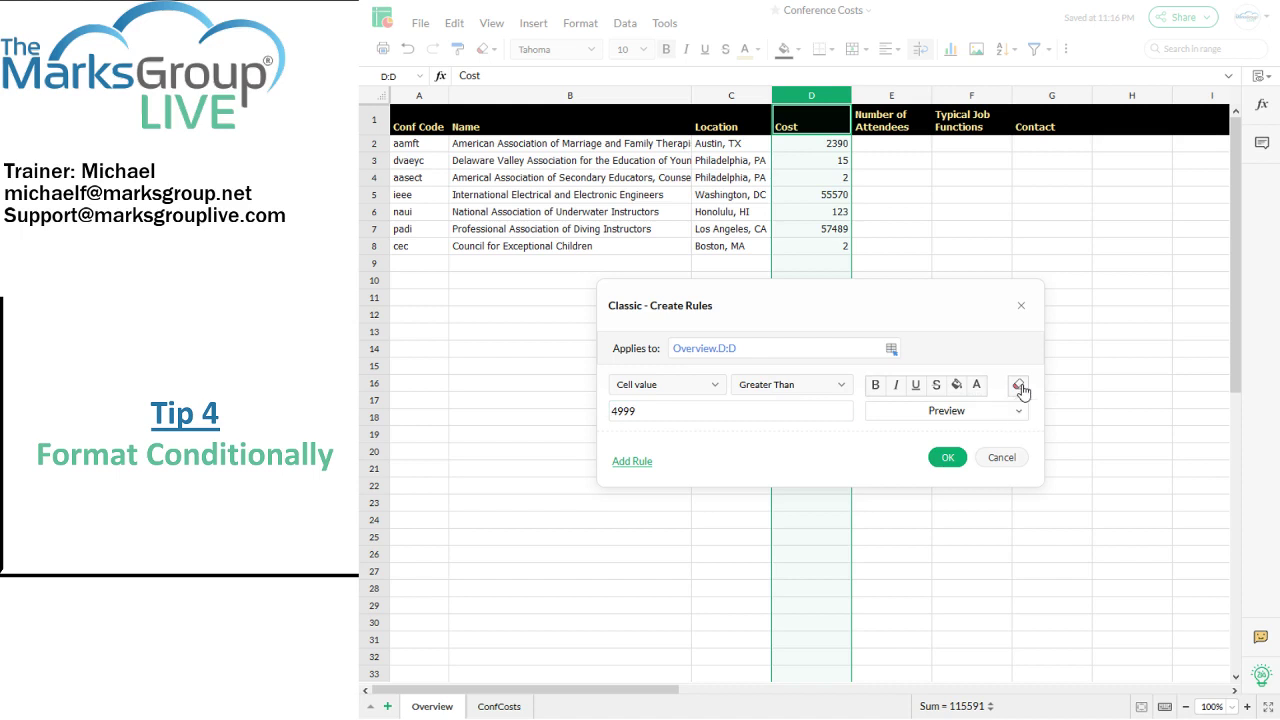
click(957, 386)
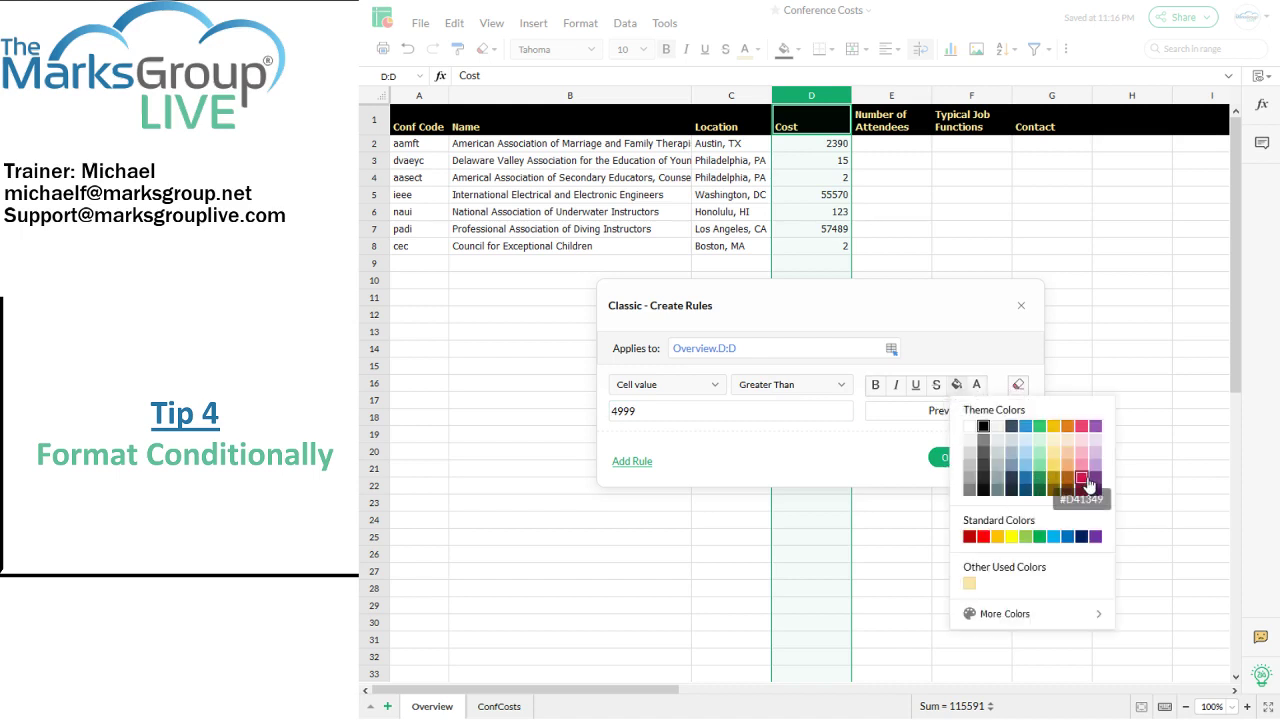
click(983, 537)
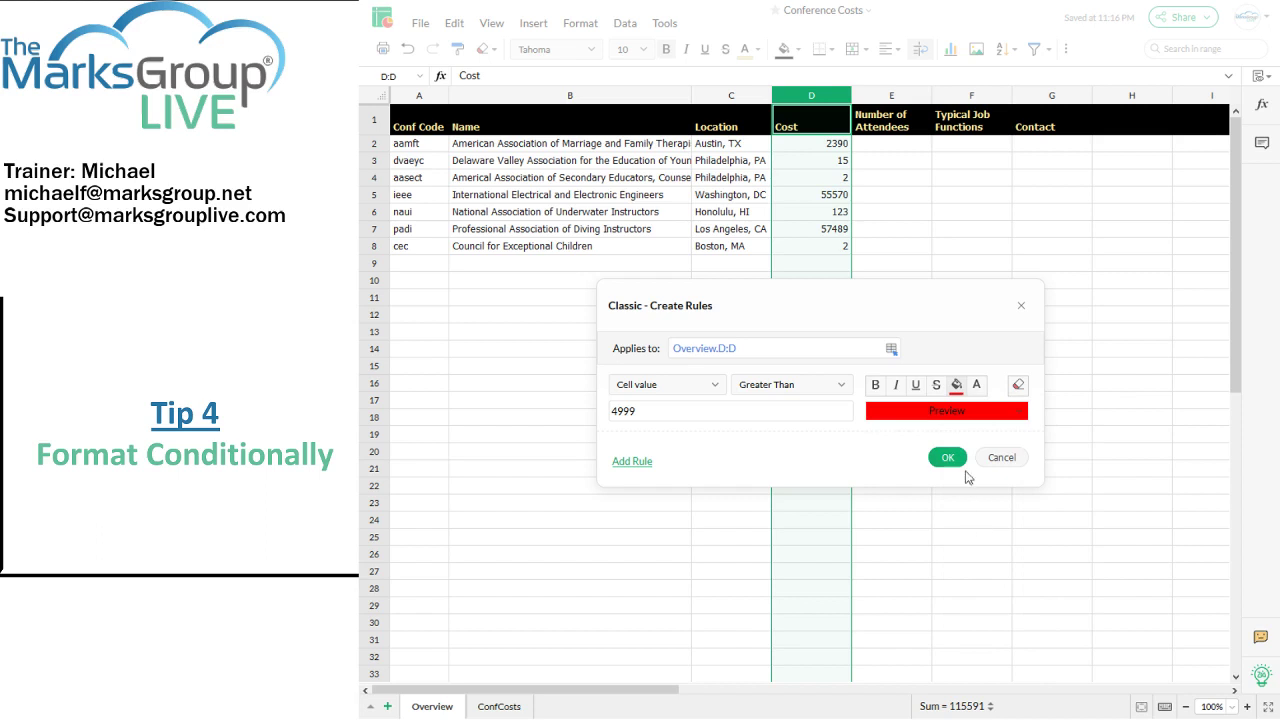
click(980, 389)
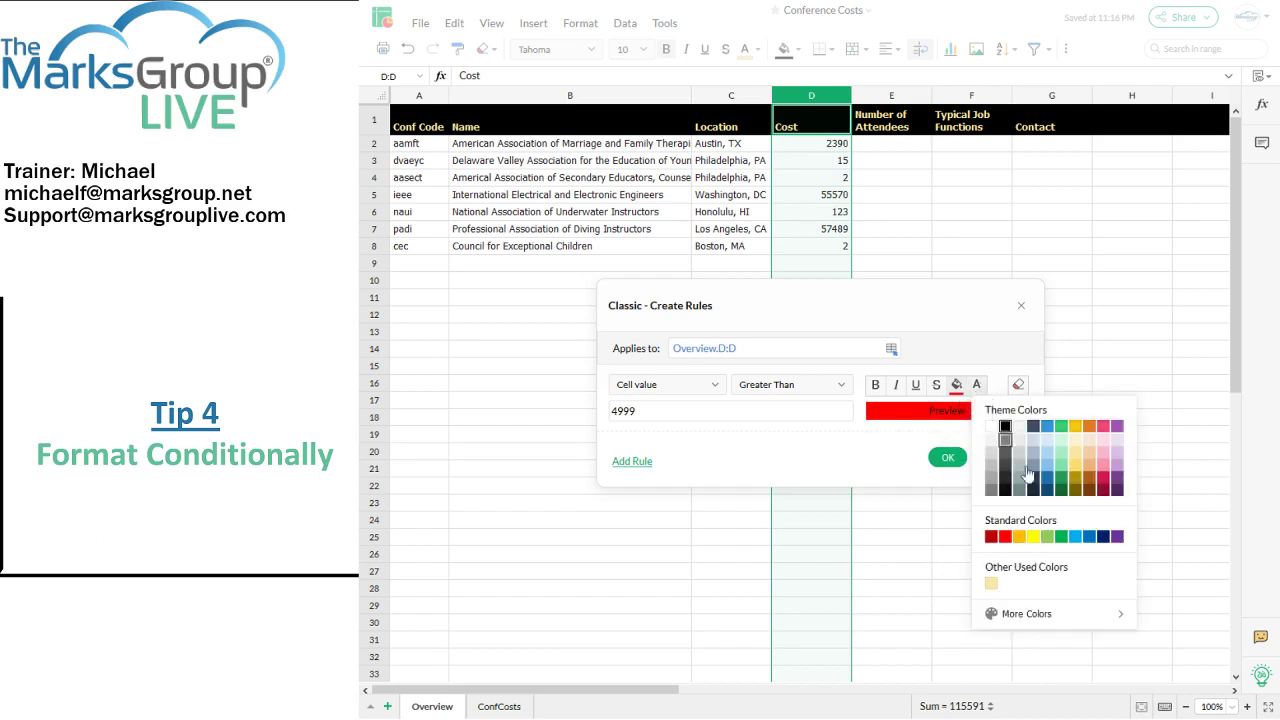
click(998, 432)
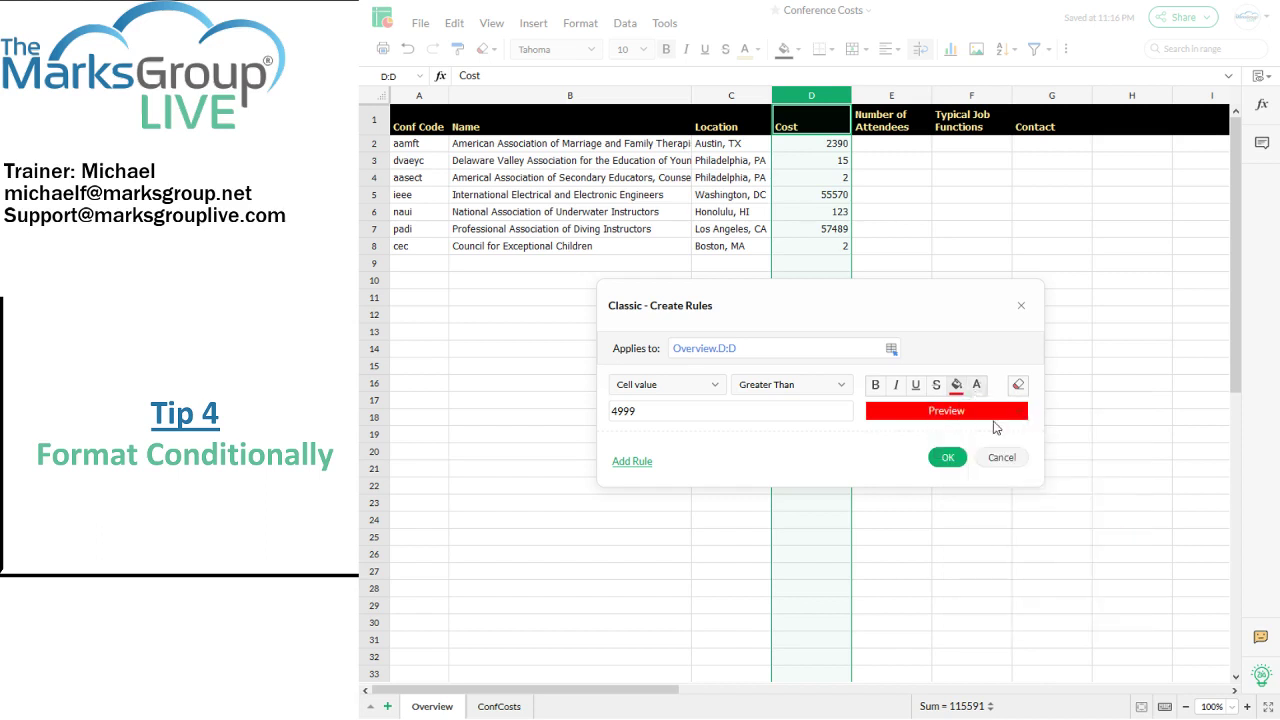
click(948, 458)
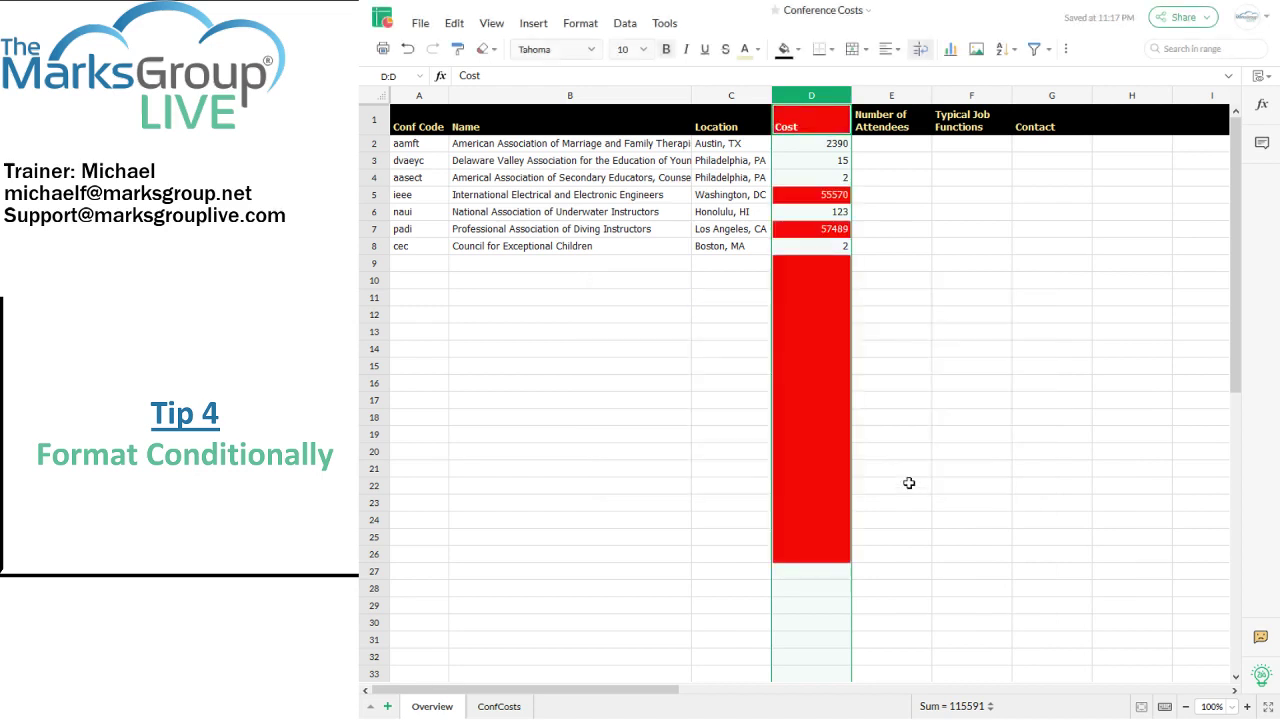
click(928, 435)
click(806, 264)
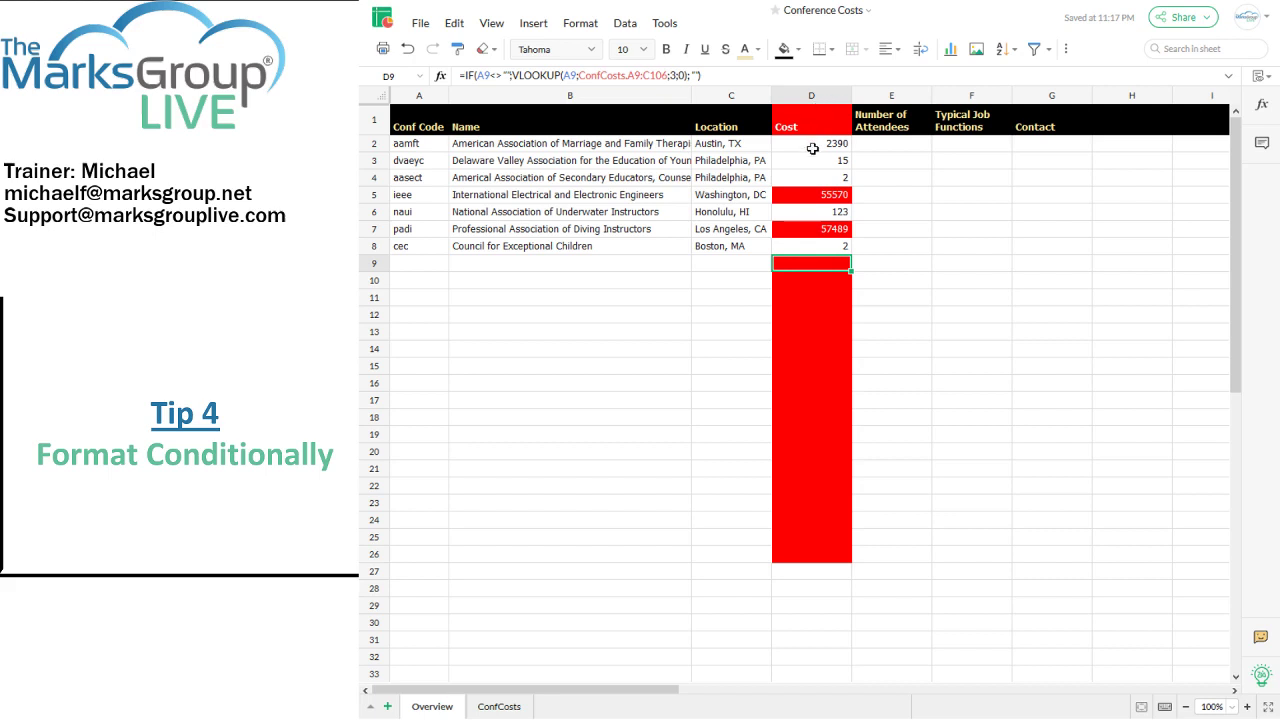
click(813, 148)
key(Down)
key(Down)
key(Down)
key(Down)
key(Down)
key(Down)
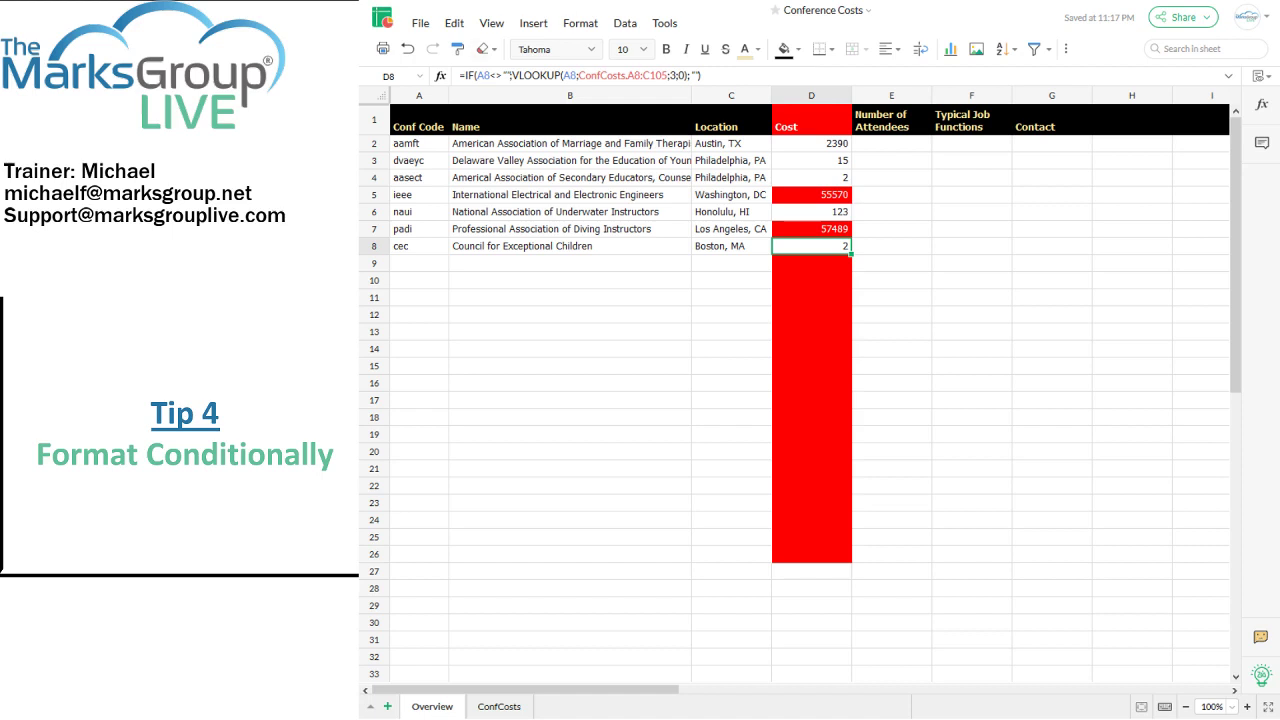
click(1119, 381)
scroll(1119, 381, right, 1)
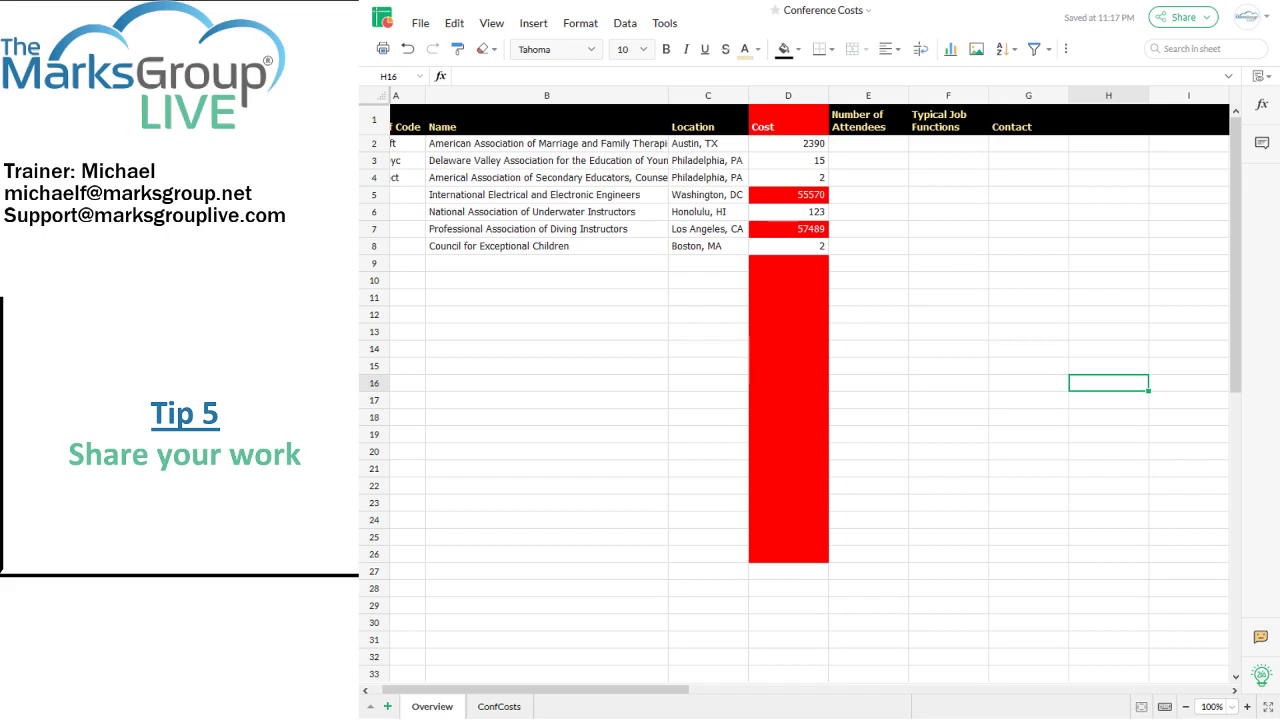
Step: Select empty cell B17 and bring up the spreadsheet's sharing and publishing options
click(597, 398)
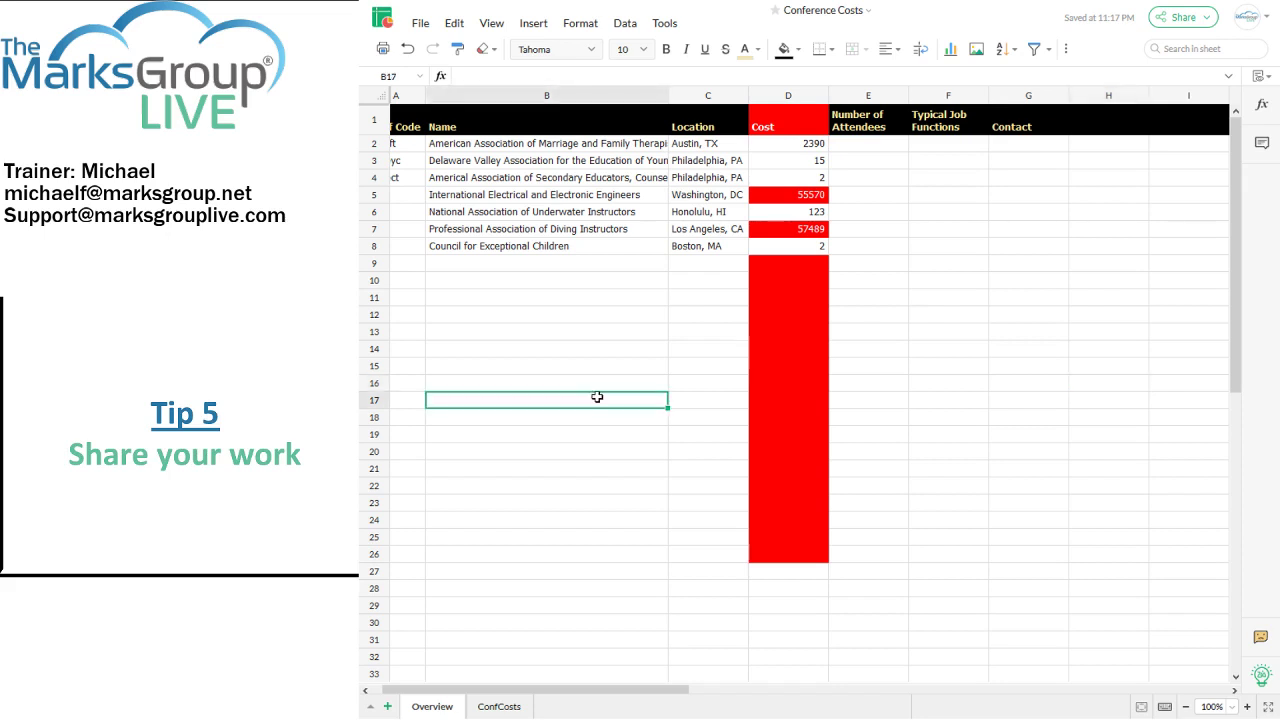
click(1165, 18)
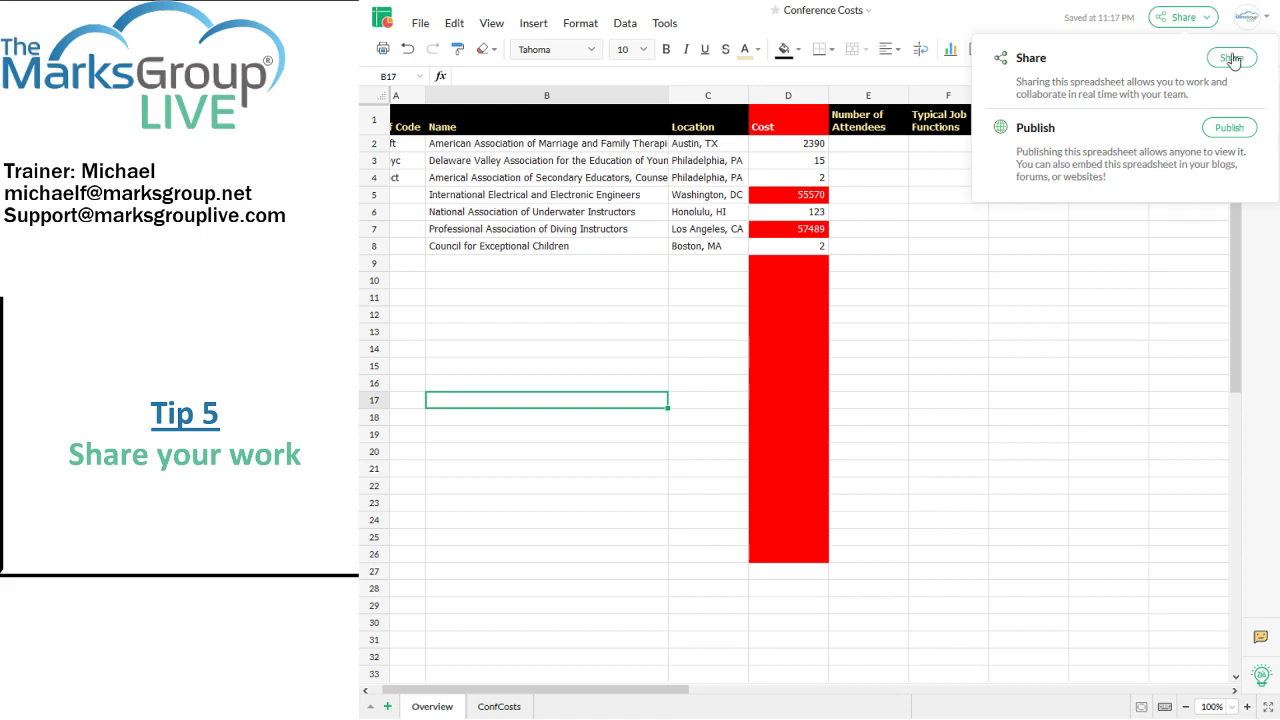
Step: Try the publish settings, leaving formula locking off and choosing To External World, then cancel unpublished
click(1228, 128)
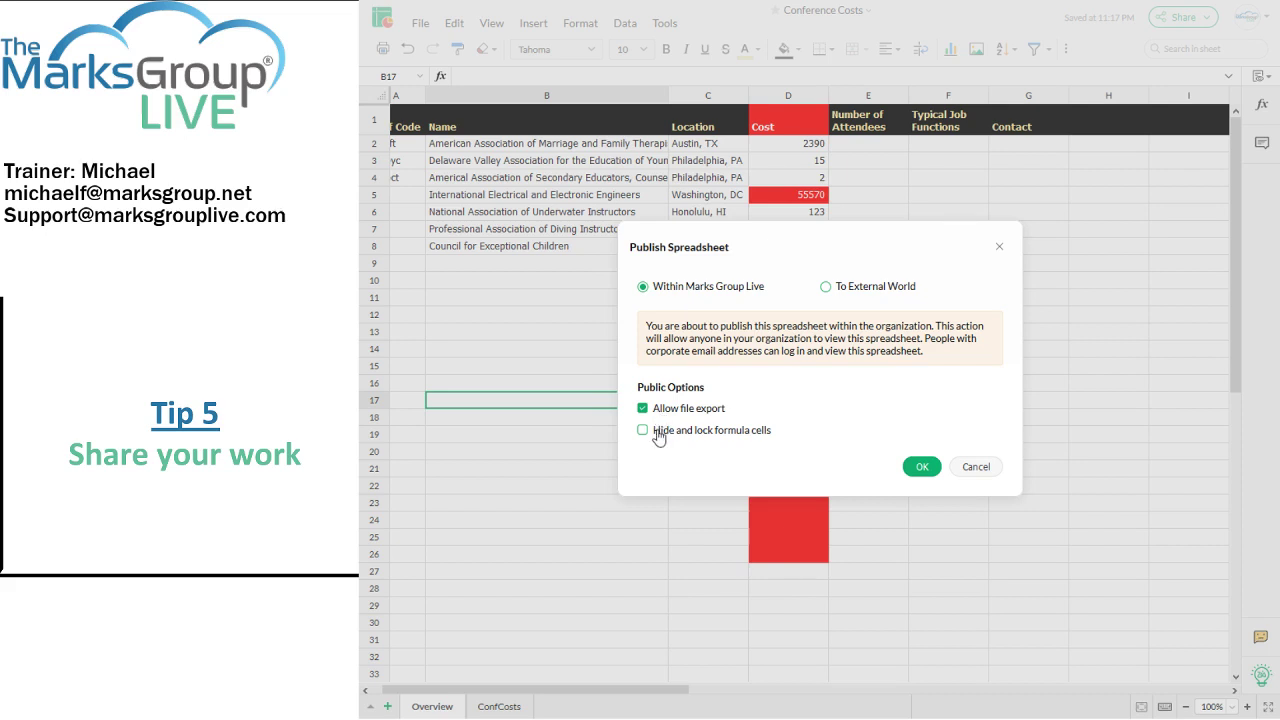
click(658, 434)
click(658, 436)
click(826, 288)
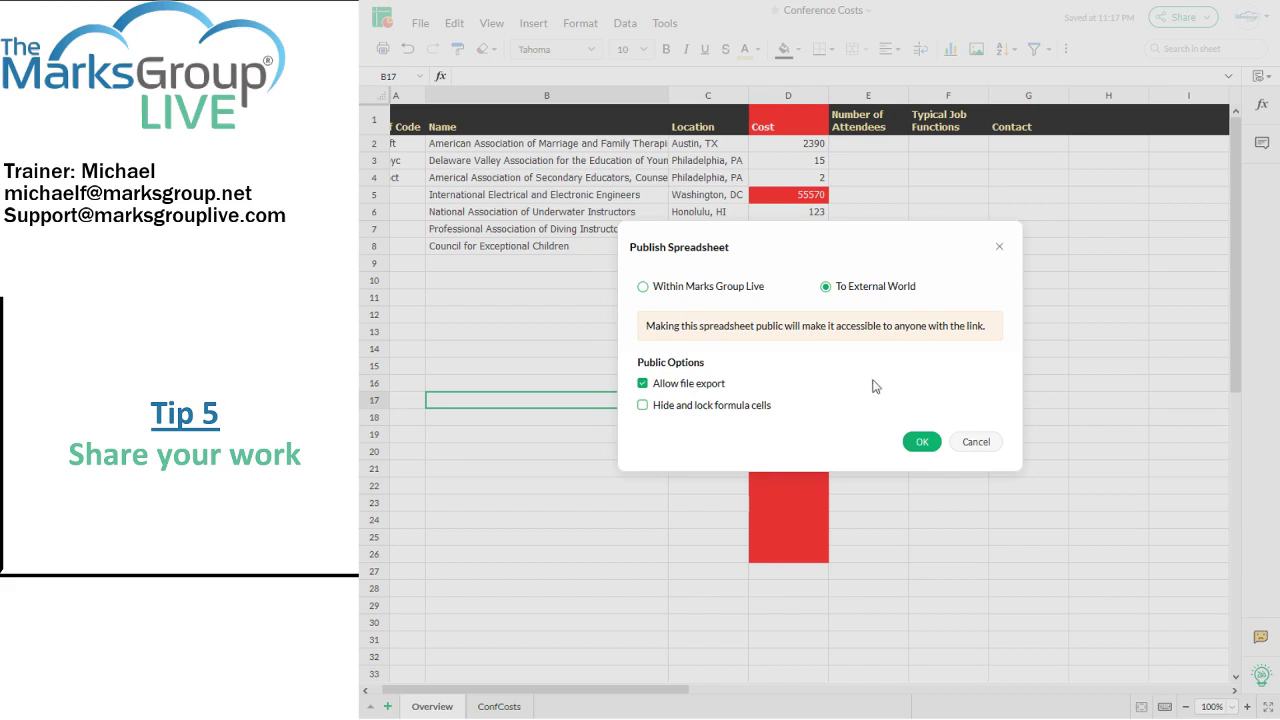
click(975, 442)
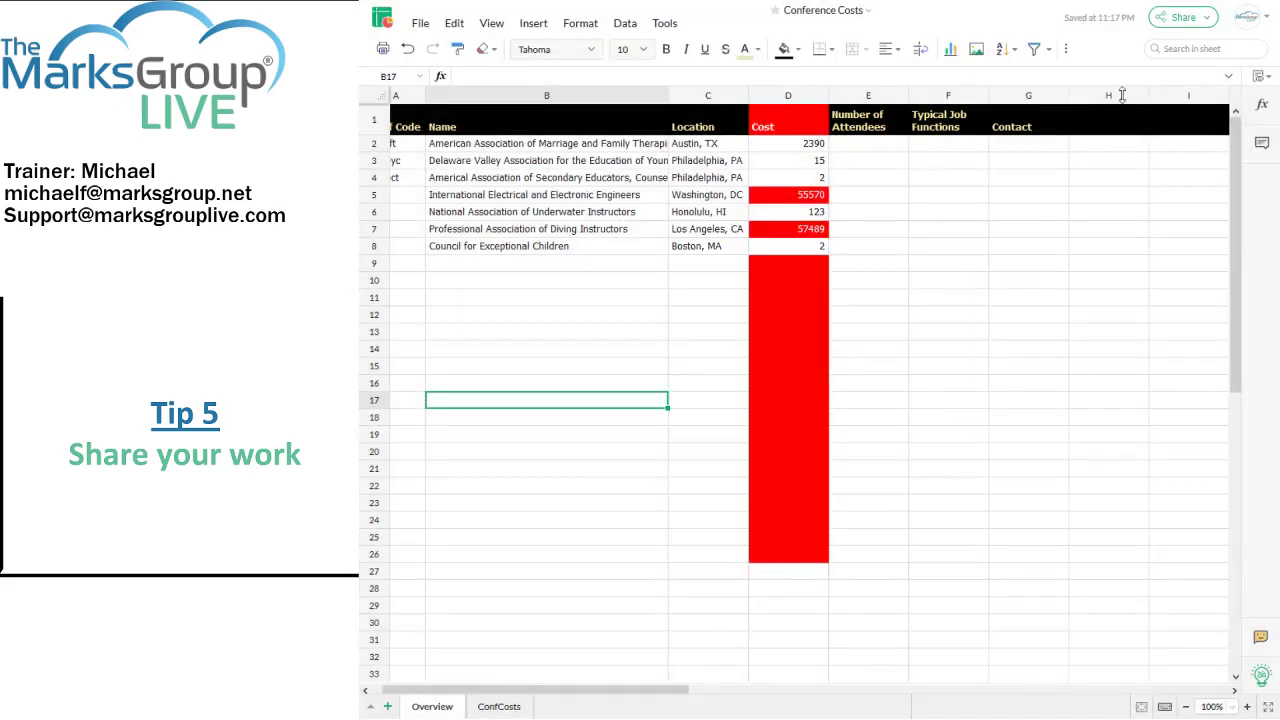
Step: Open Share Settings, showing the one existing collaborator with Read Only access
click(1185, 18)
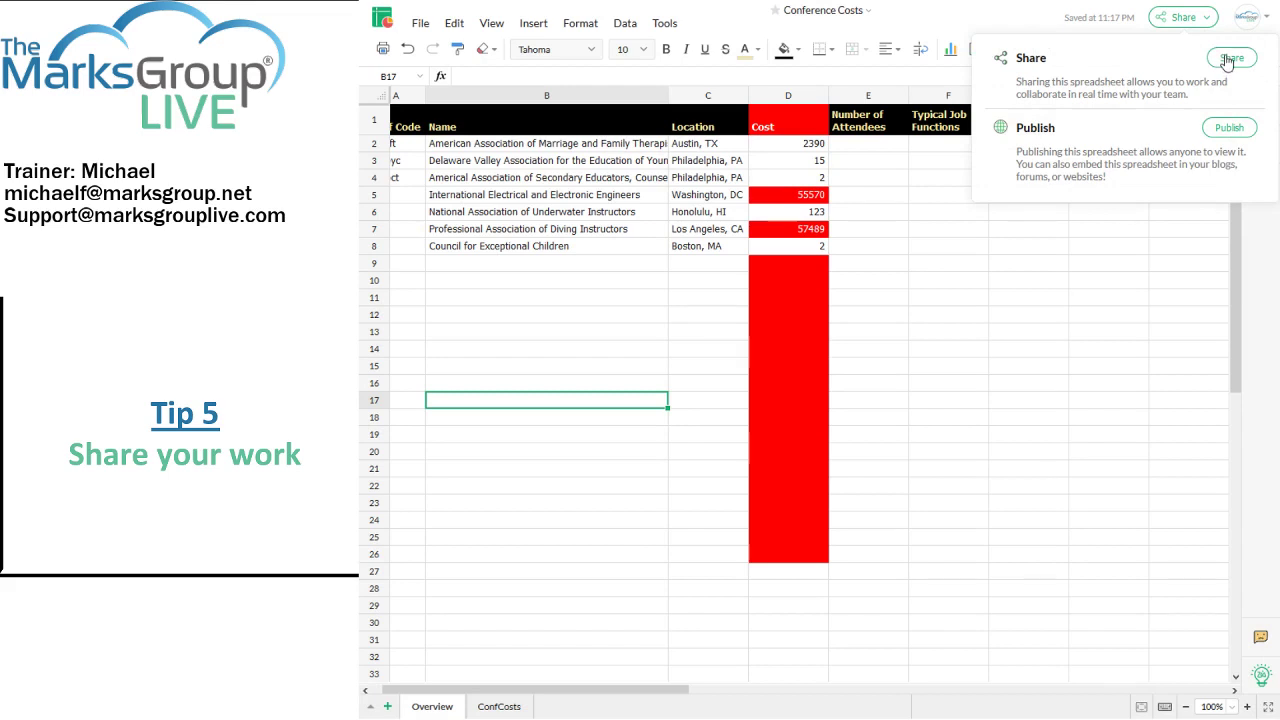
click(1227, 60)
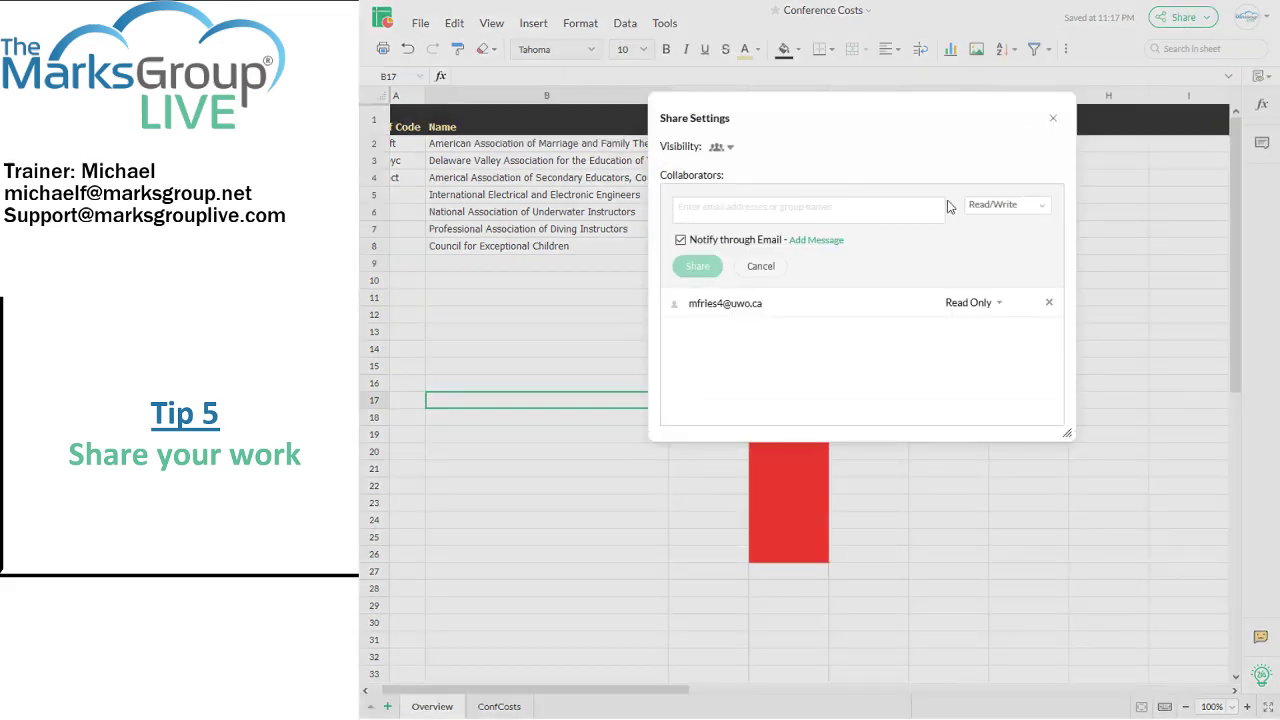
click(731, 147)
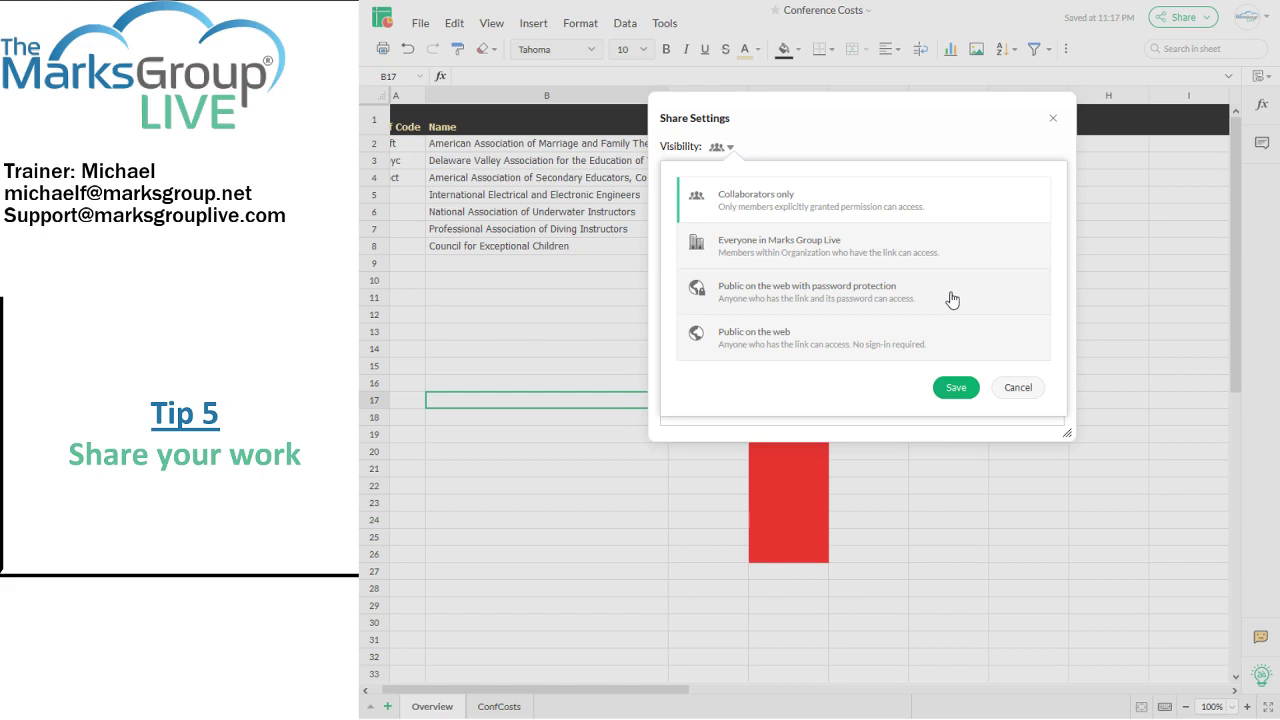
click(1009, 388)
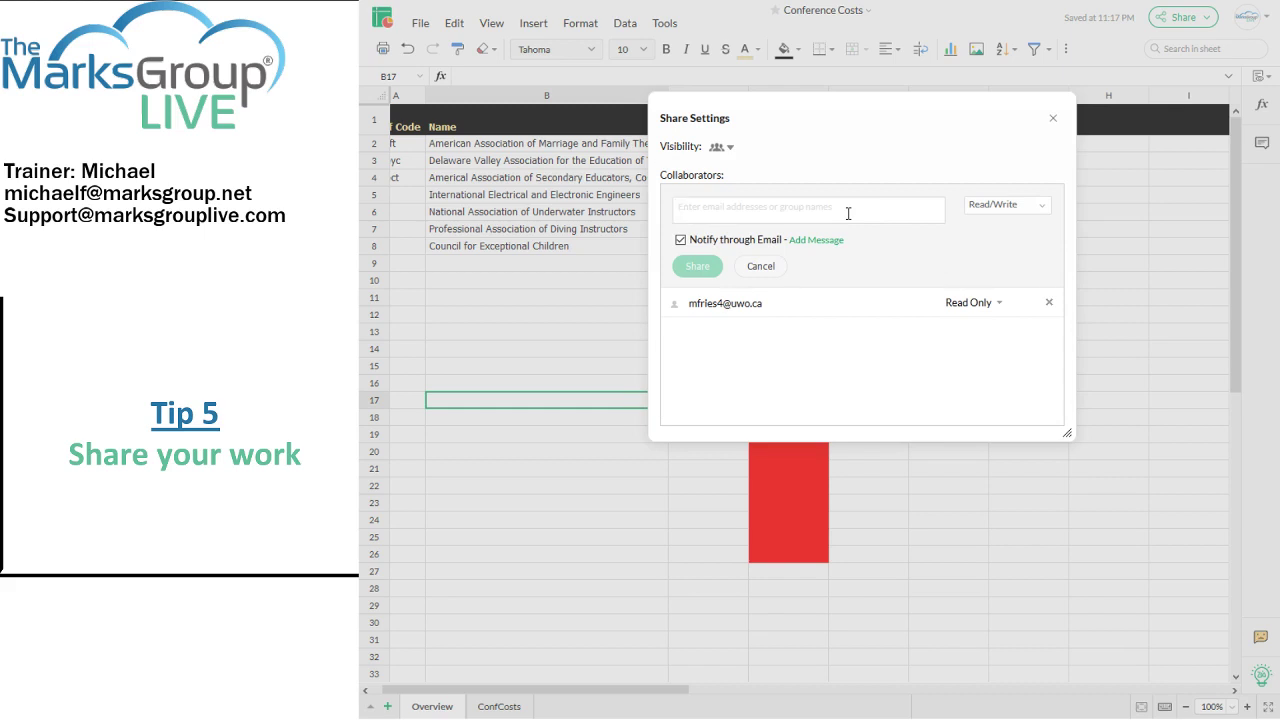
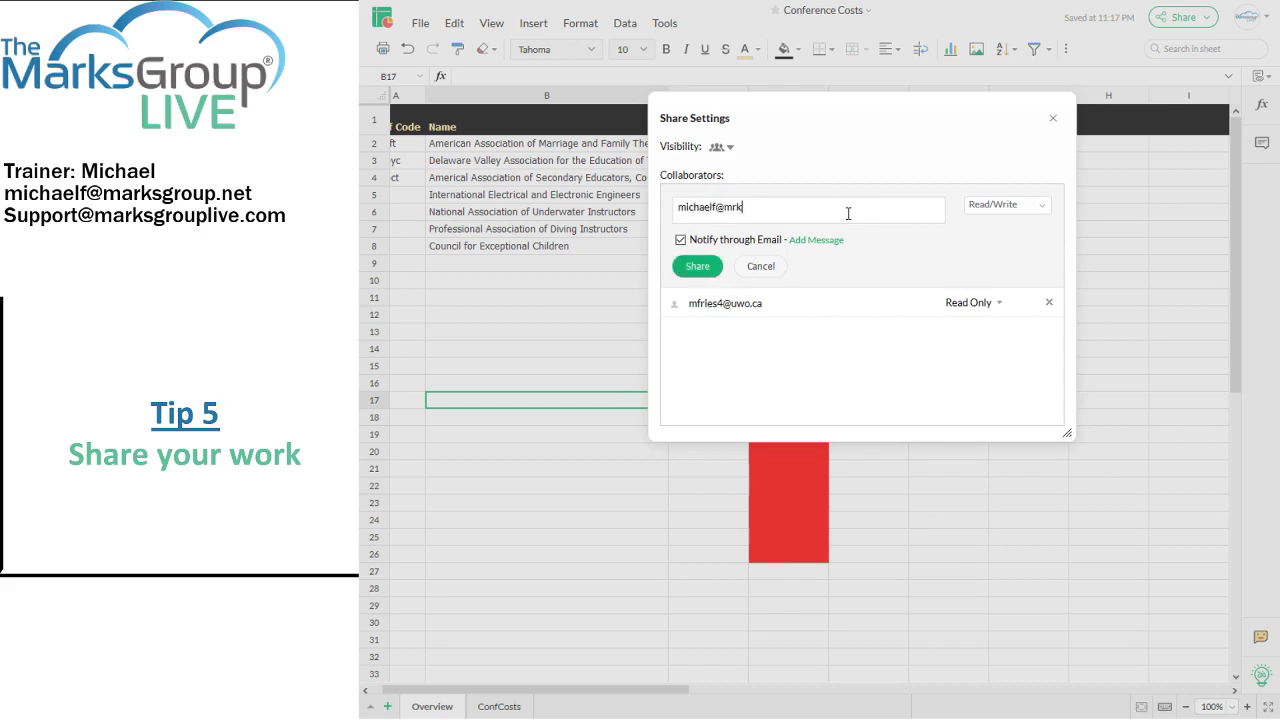
Step: Enter the new collaborator's e-mail address and keep Read/Write as their access level
click(987, 206)
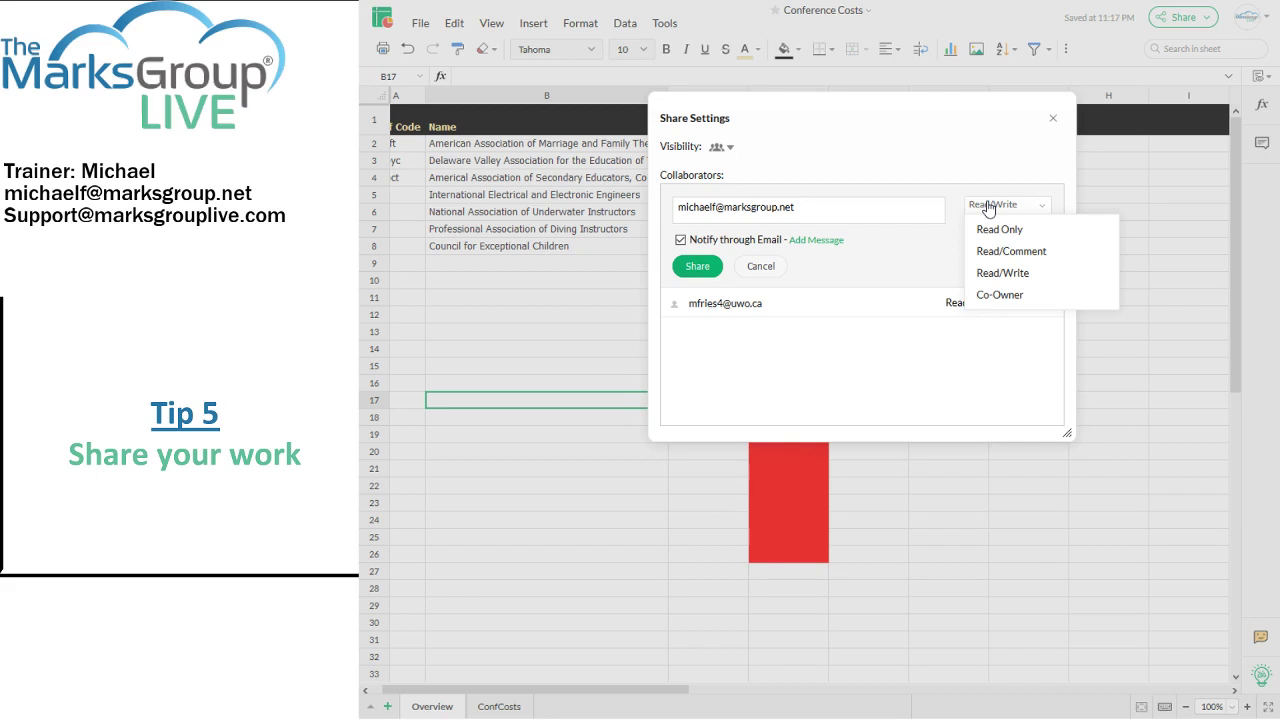
click(933, 267)
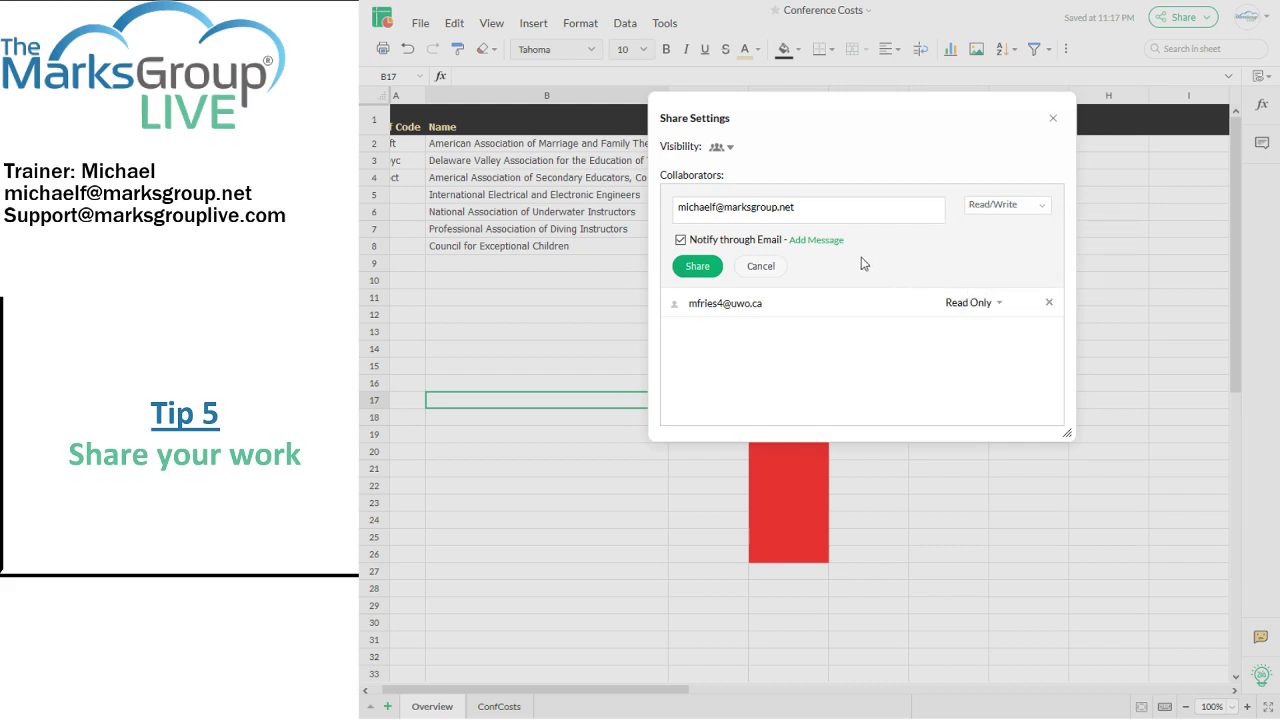
Step: Send the Read/Write invitation with a short message asking the collaborator to review the numbers
click(795, 240)
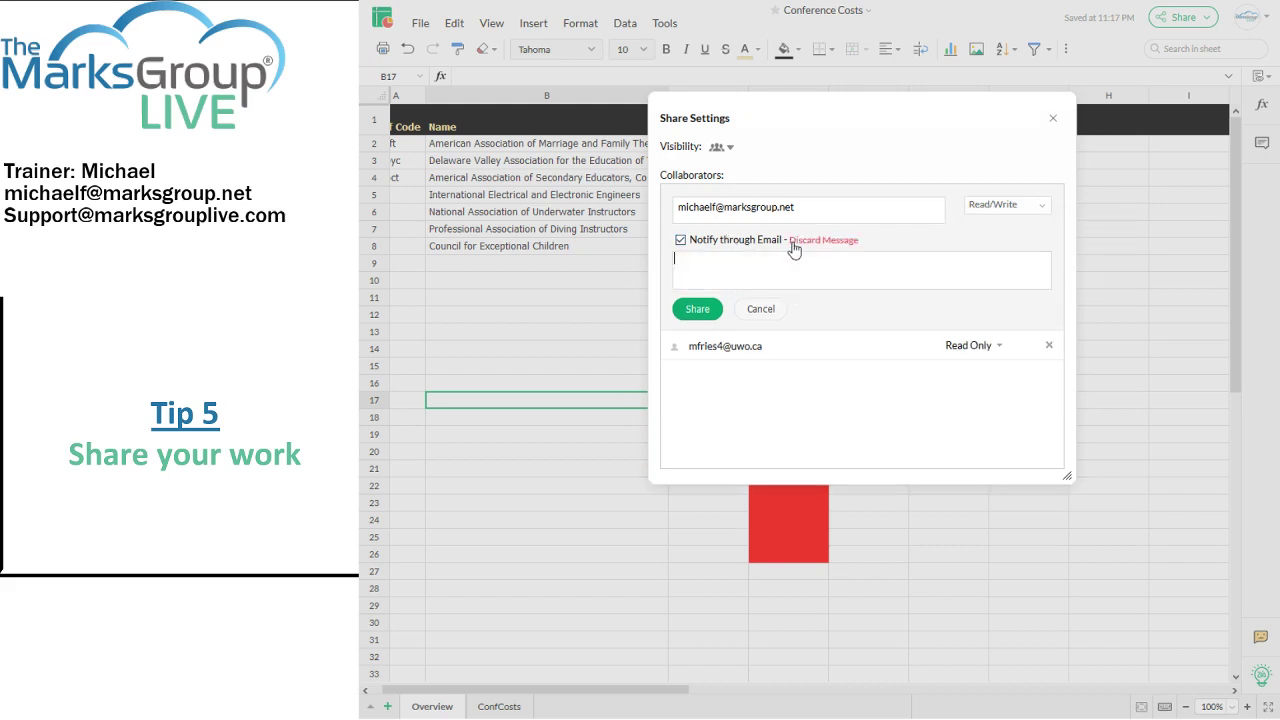
text(Hi, Michael - take a look at these numbers!)
click(698, 309)
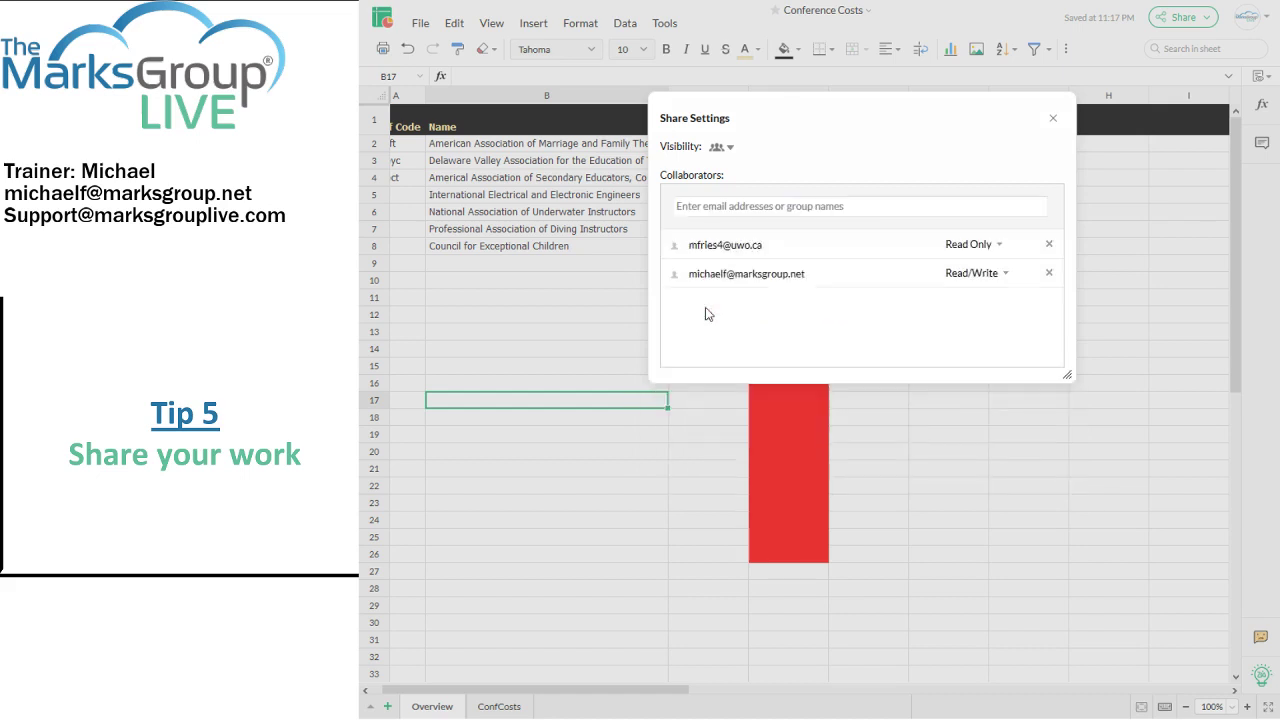
Step: Change the existing collaborator from Read Only to Read/Comment and close Share Settings
click(1001, 246)
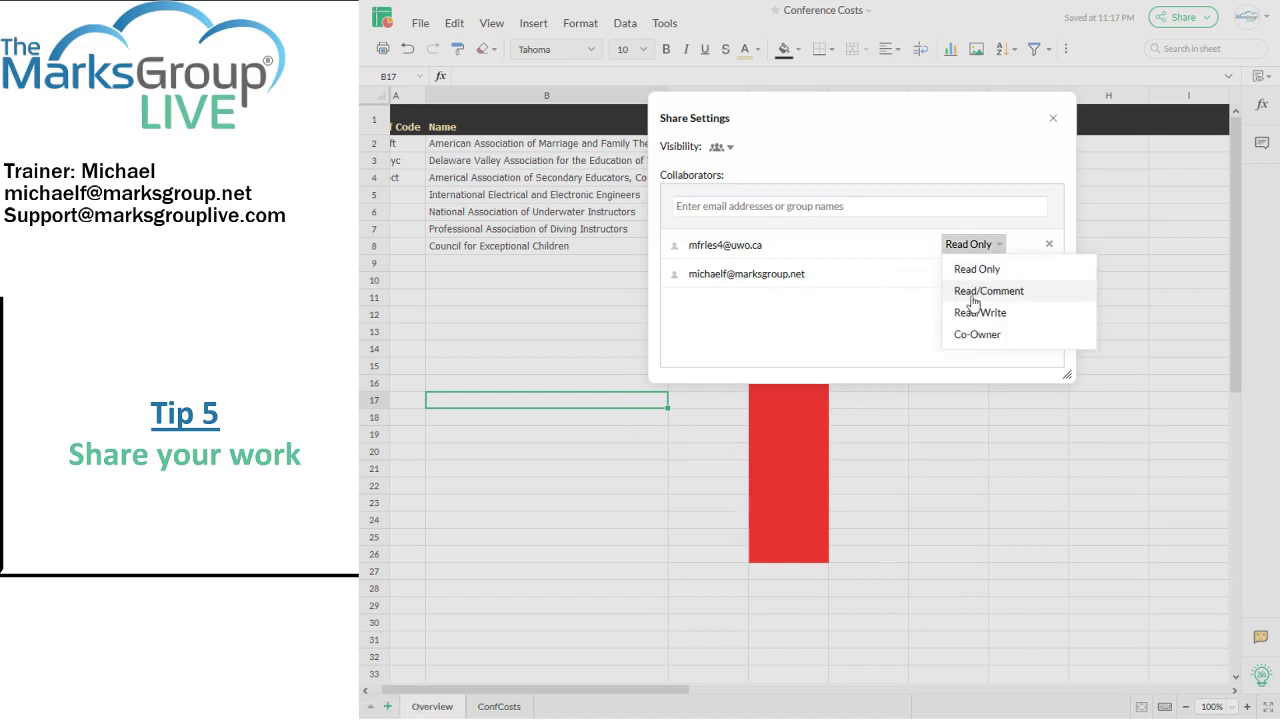
click(970, 292)
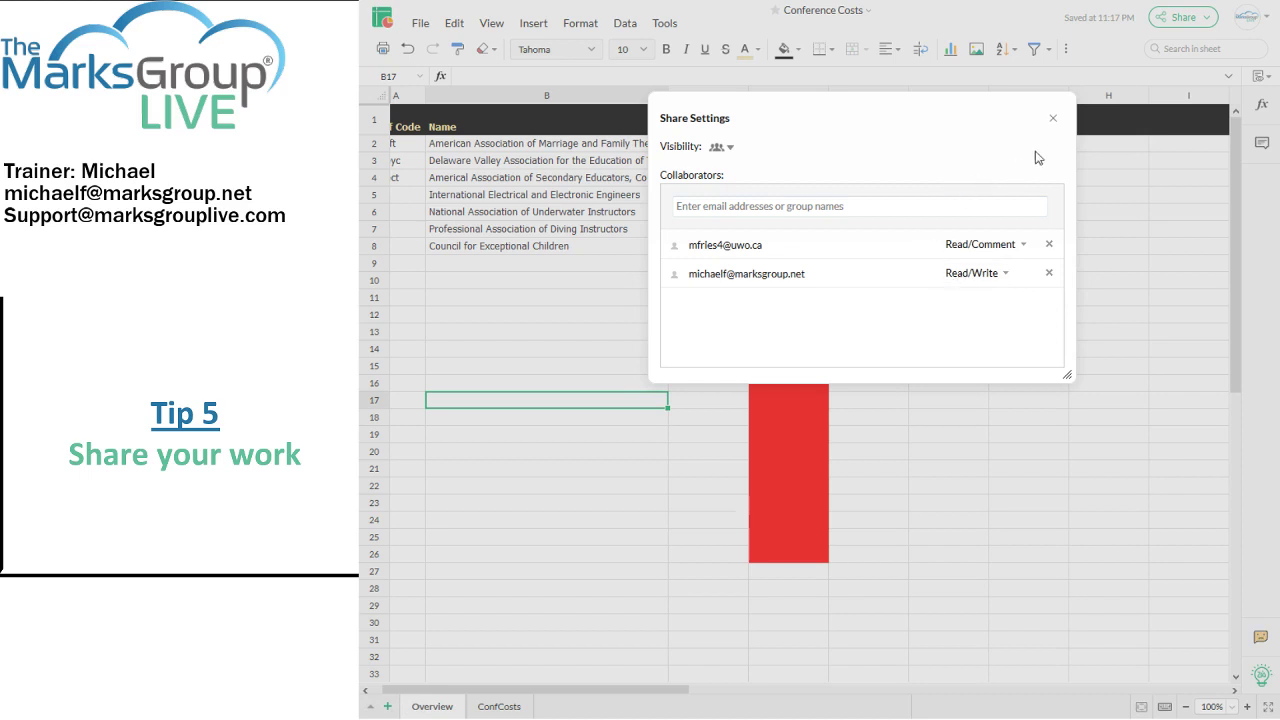
click(1052, 119)
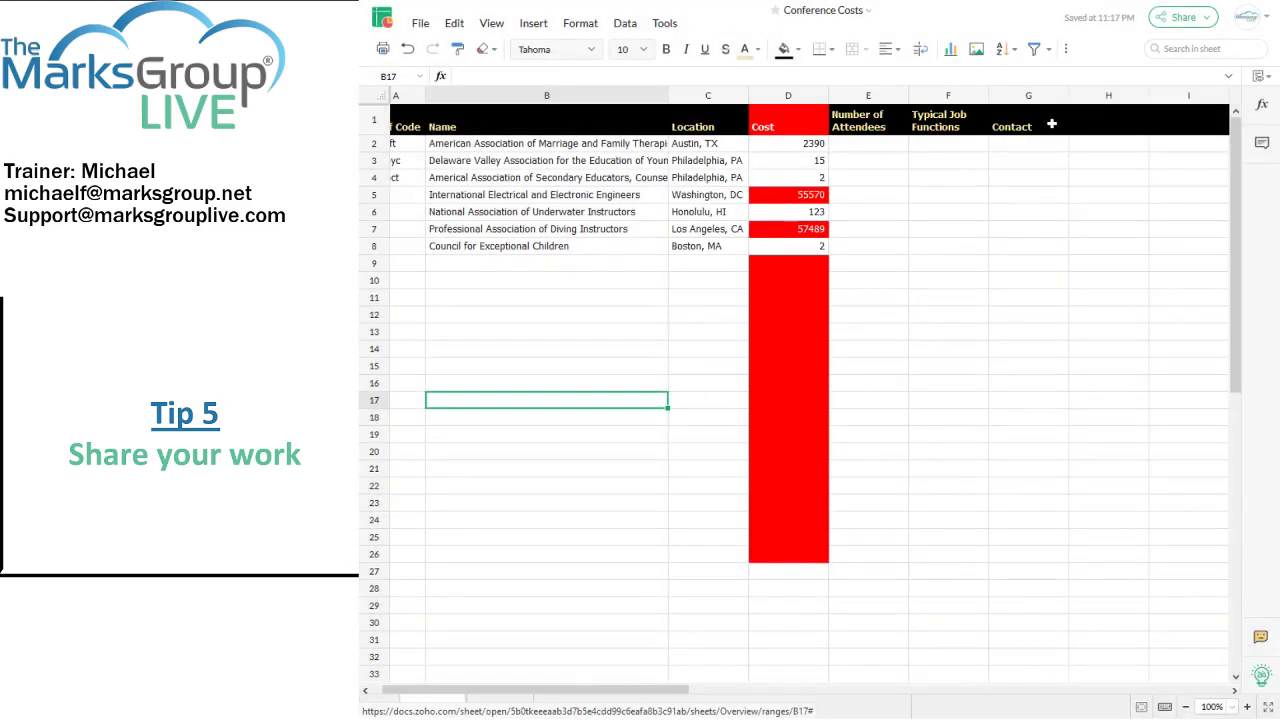